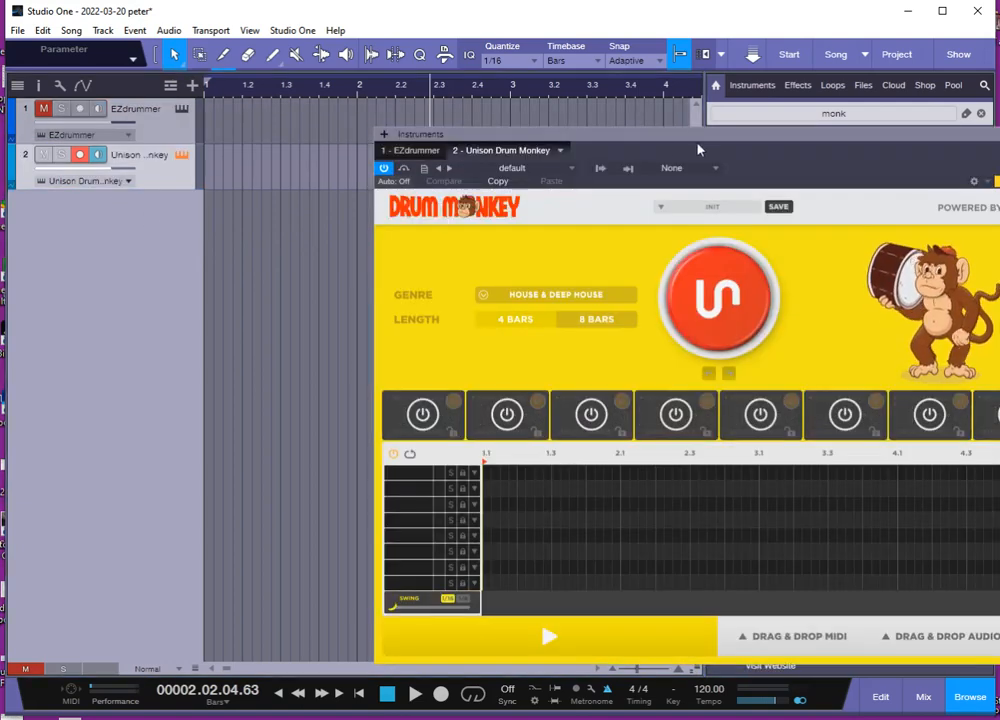
Bring the Drum Monkey window fully into view and generate a Rock & Metal groove
{"action": "left_click_drag", "start_coordinate": [682, 140], "coordinate": [444, 111]}
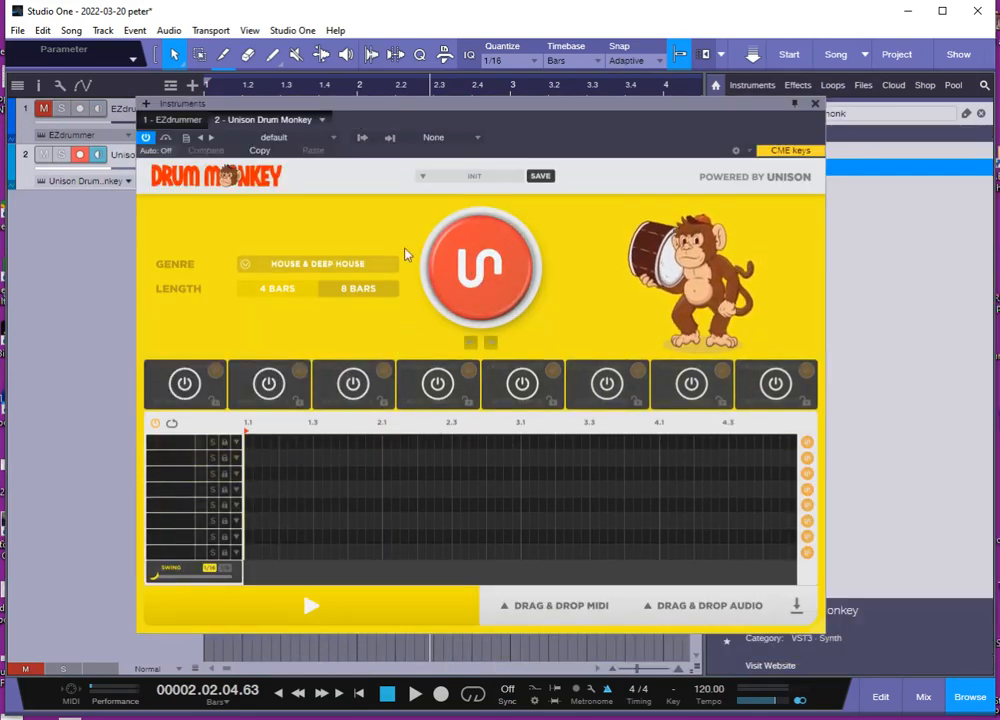
{"action": "left_click", "coordinate": [340, 262]}
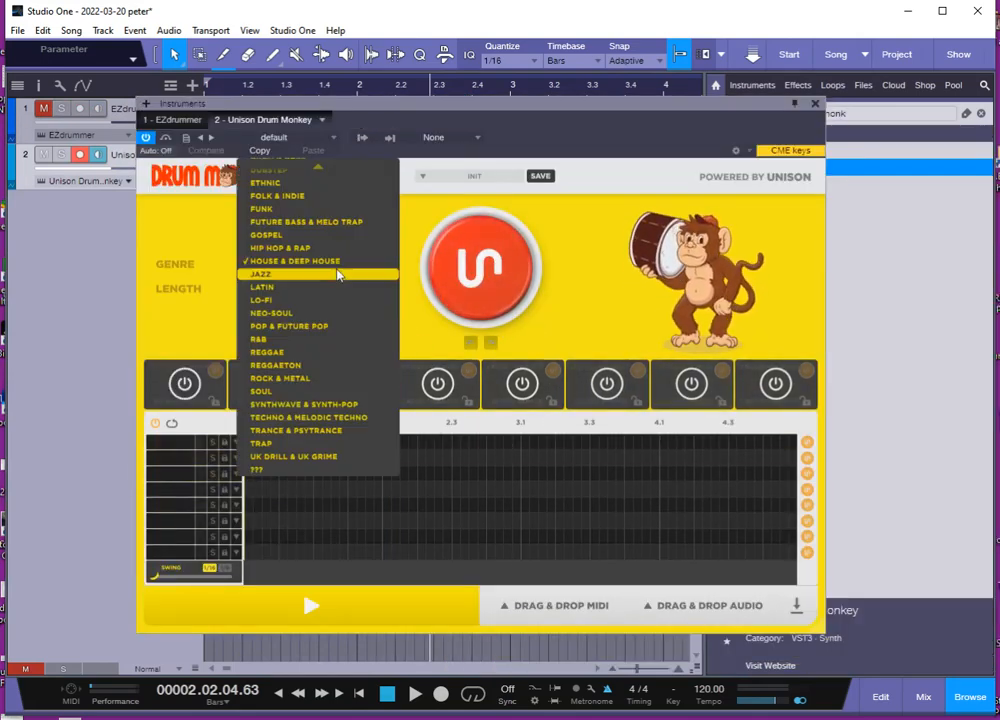
{"action": "left_click", "coordinate": [326, 379]}
{"action": "left_click", "coordinate": [468, 281]}
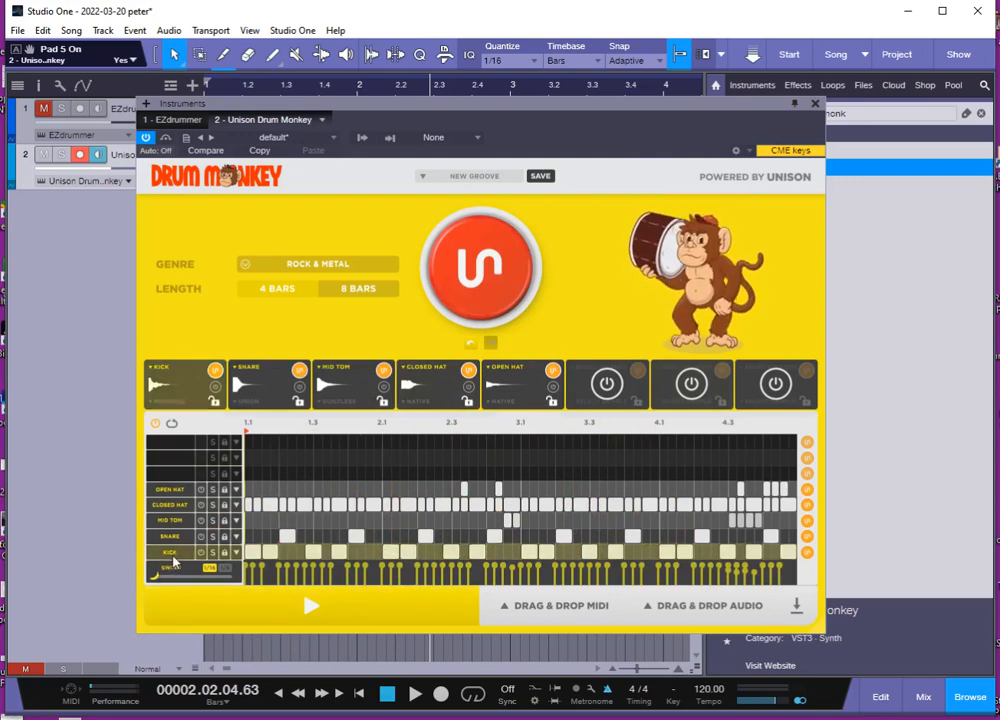
Inspect the sample settings and output note of the kick and the snare
{"action": "left_click", "coordinate": [170, 564]}
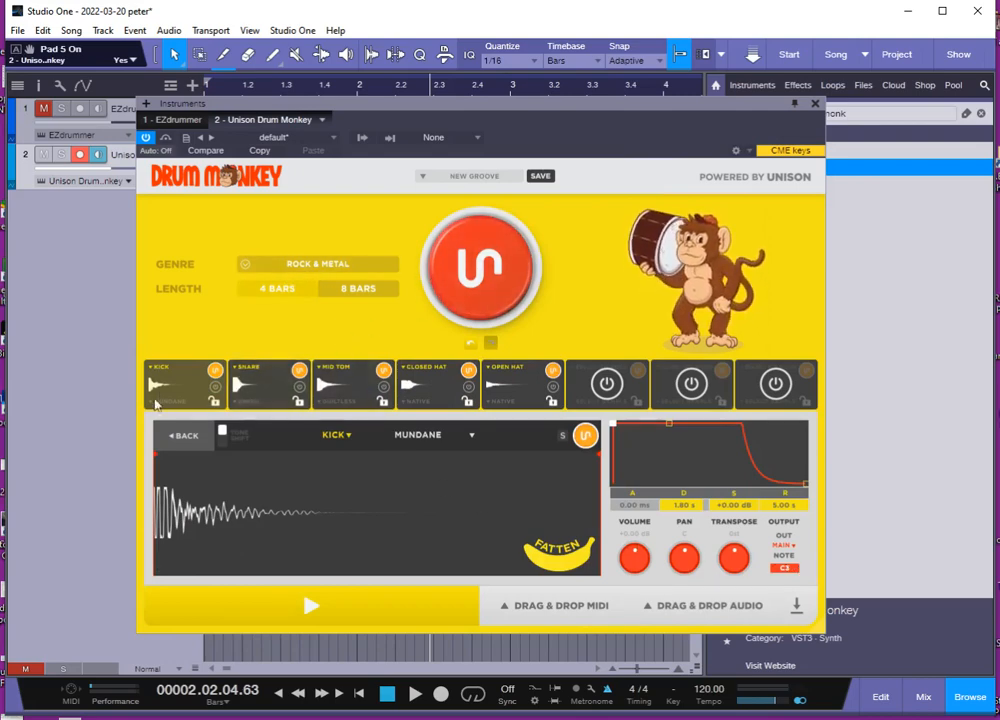
{"action": "left_click", "coordinate": [178, 436]}
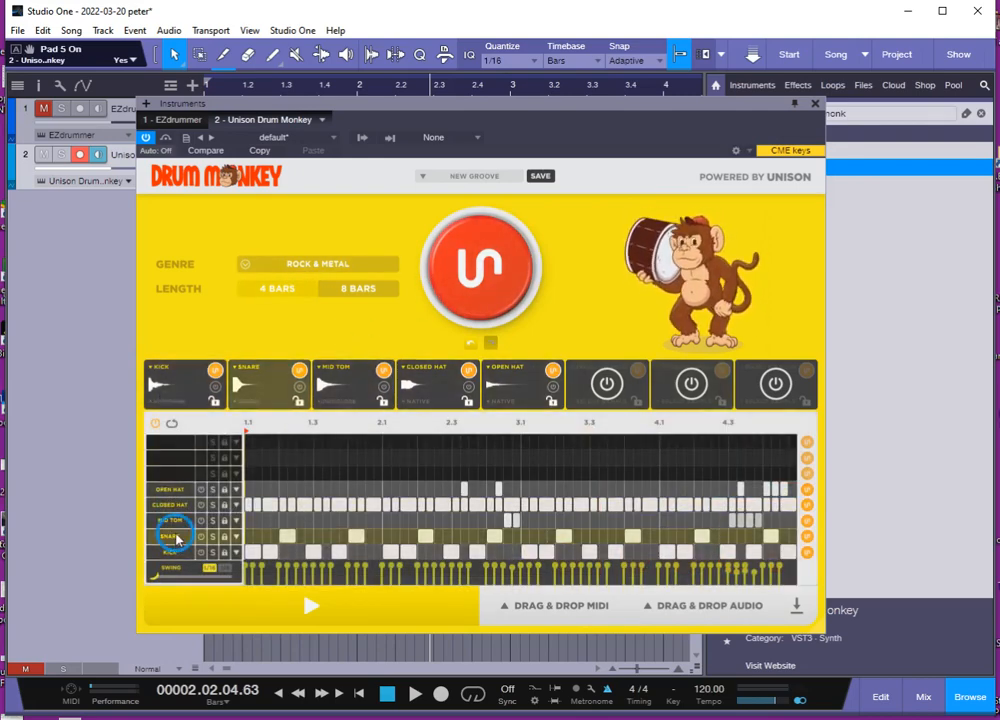
{"action": "left_click", "coordinate": [178, 540]}
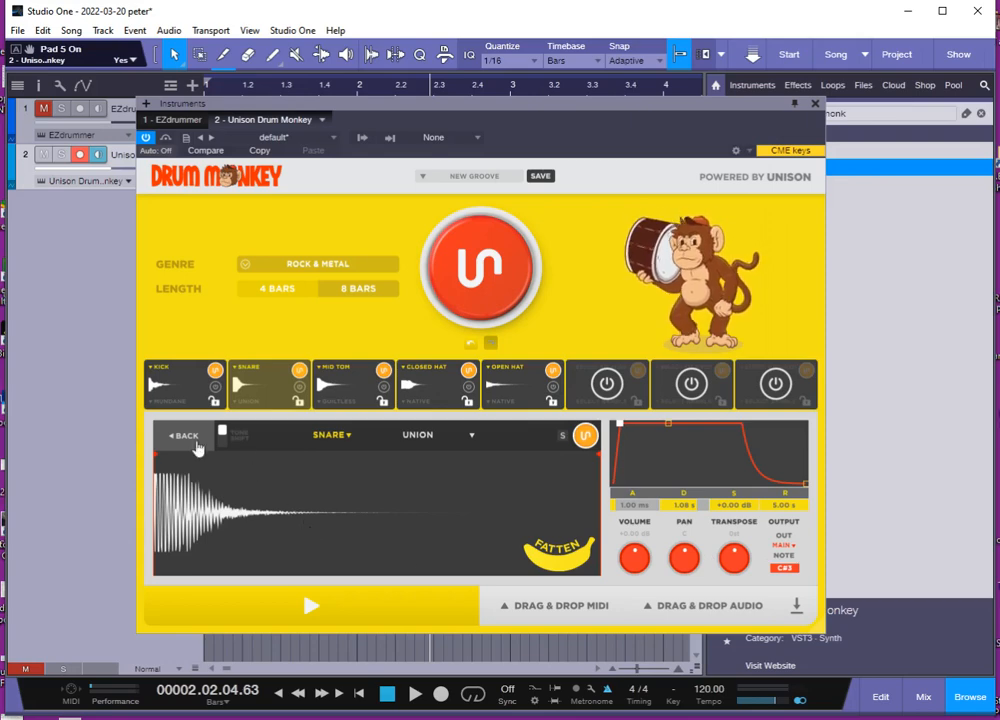
{"action": "left_click", "coordinate": [179, 444]}
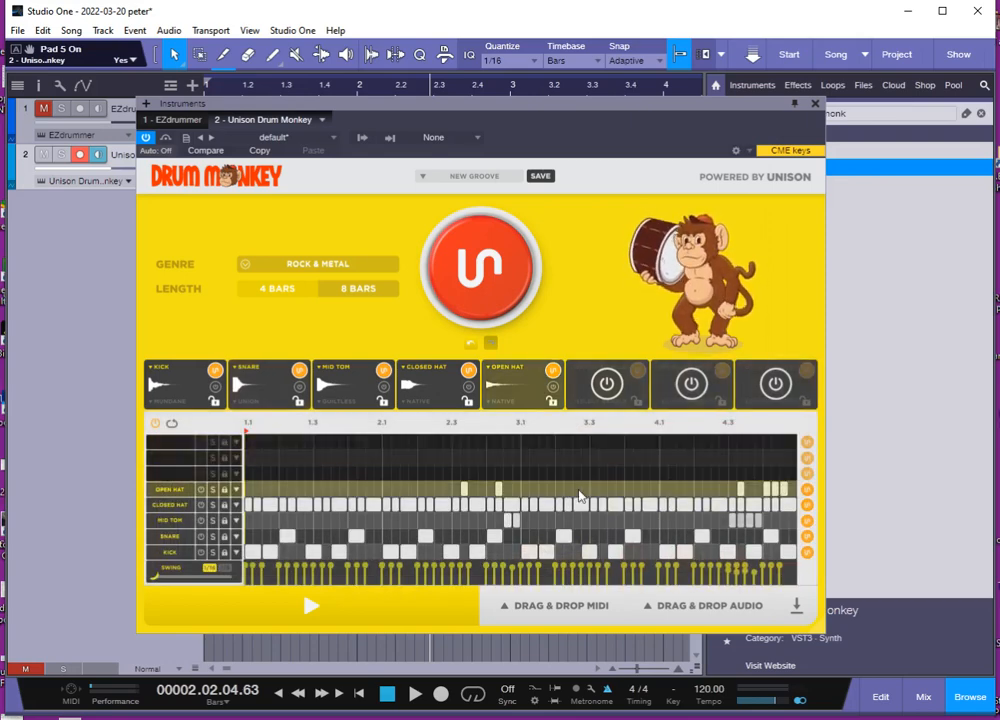
Set the kick's output note to C1 and return to the groove grid
{"action": "left_click", "coordinate": [173, 557]}
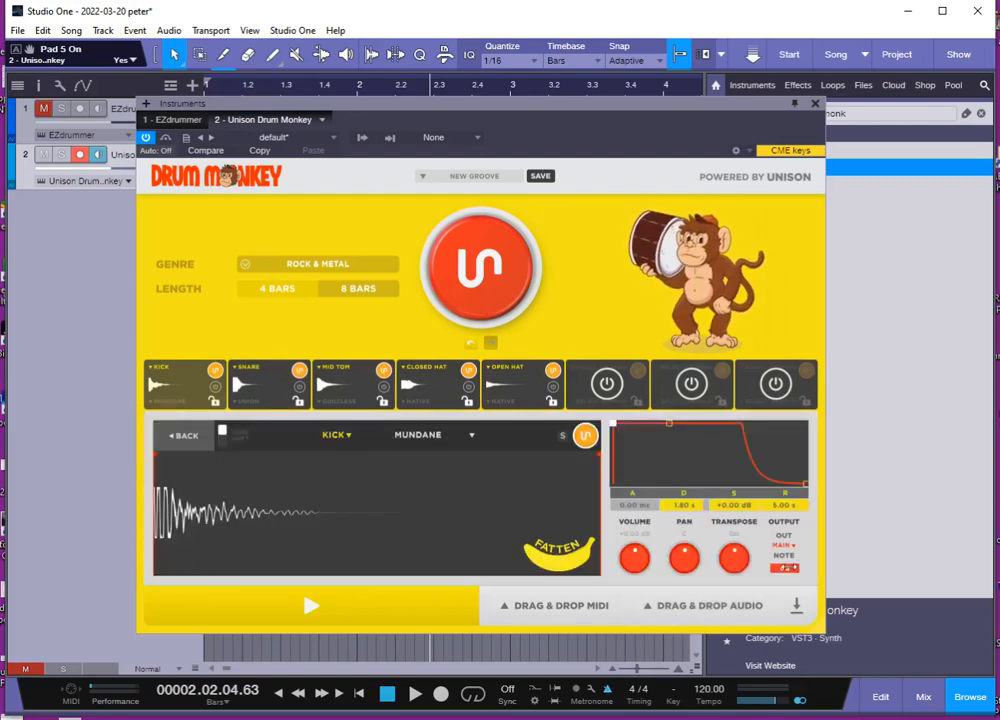
{"action": "left_click", "coordinate": [784, 568]}
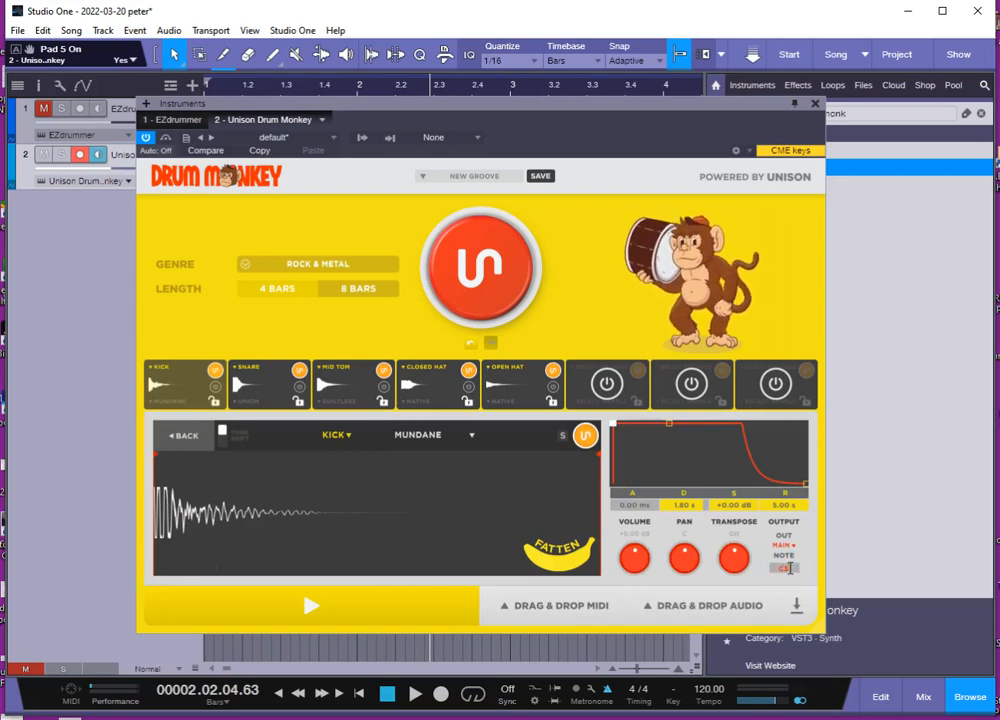
{"action": "left_click", "coordinate": [795, 567]}
{"action": "left_click_drag", "start_coordinate": [786, 568], "coordinate": [722, 566]}
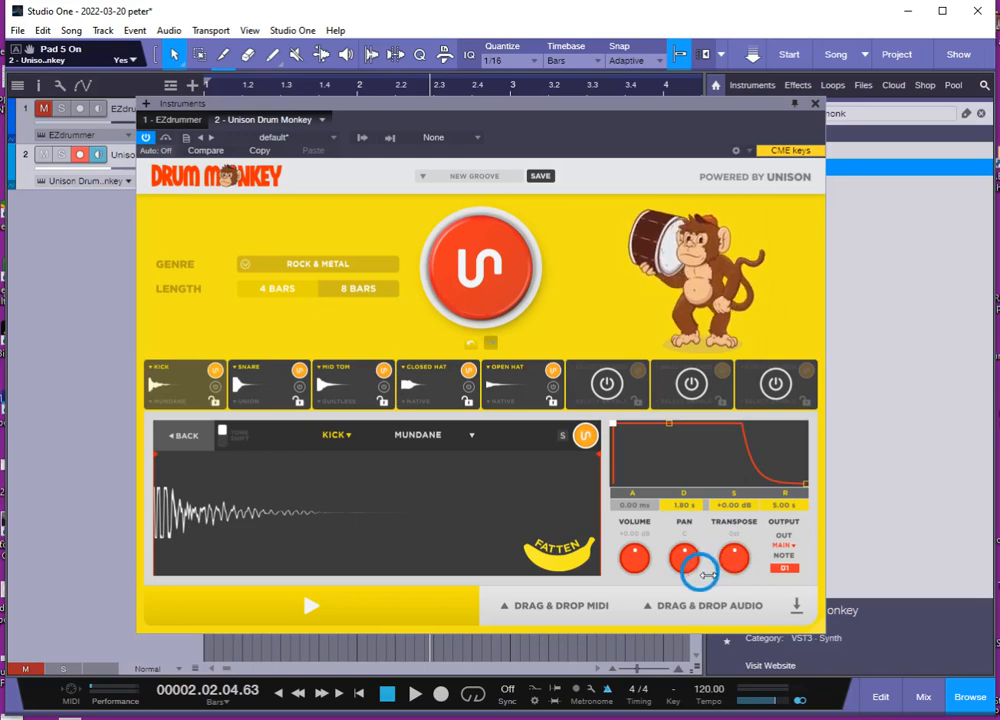
{"action": "left_click_drag", "start_coordinate": [707, 574], "coordinate": [700, 576]}
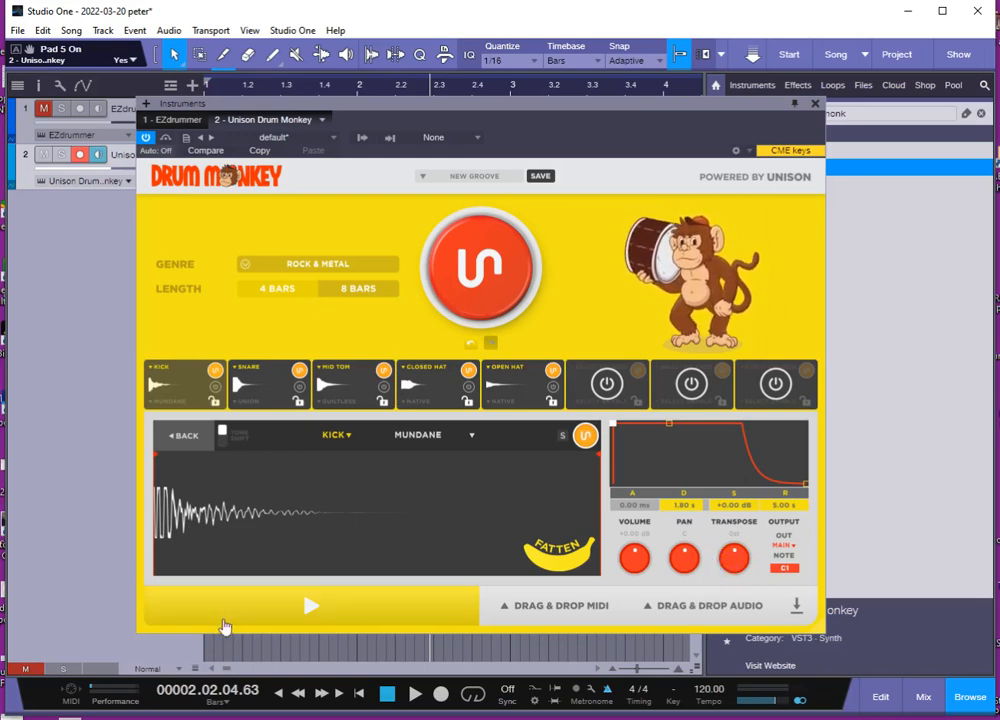
{"action": "left_click", "coordinate": [184, 440]}
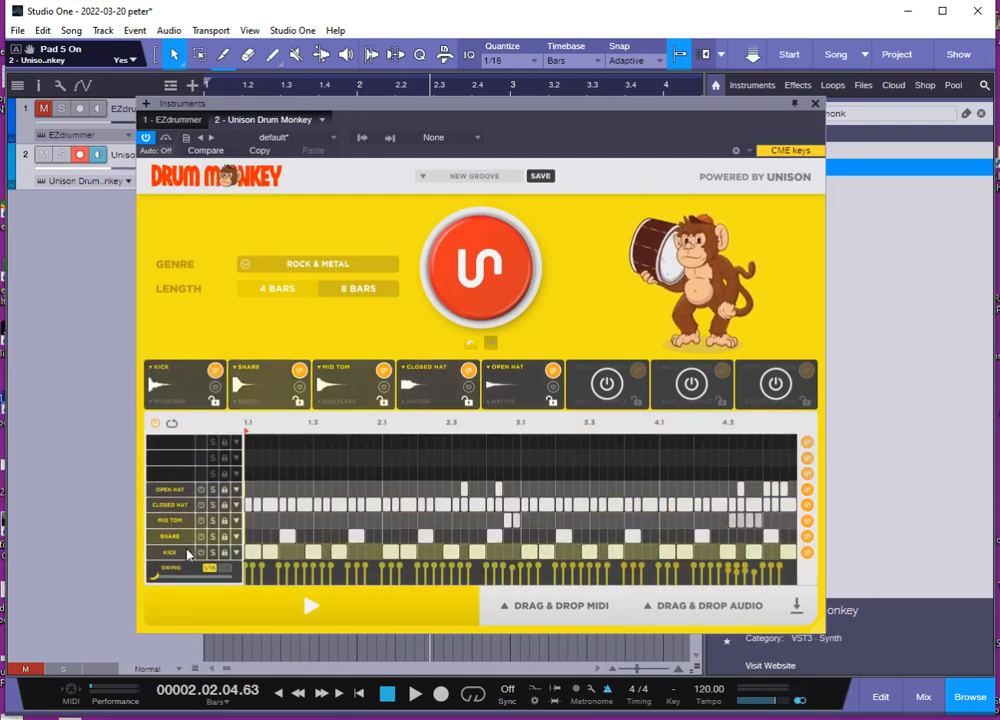
Set the snare's output note to D1 and return to the groove grid
{"action": "left_click", "coordinate": [177, 538]}
{"action": "left_click", "coordinate": [177, 538]}
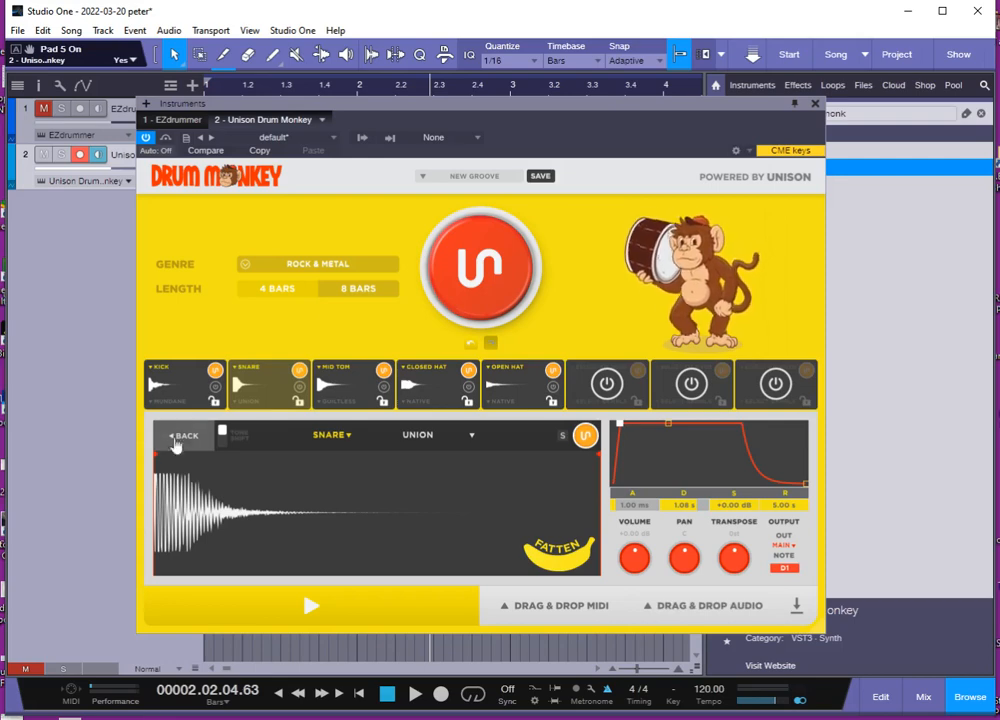
{"action": "left_click", "coordinate": [180, 437]}
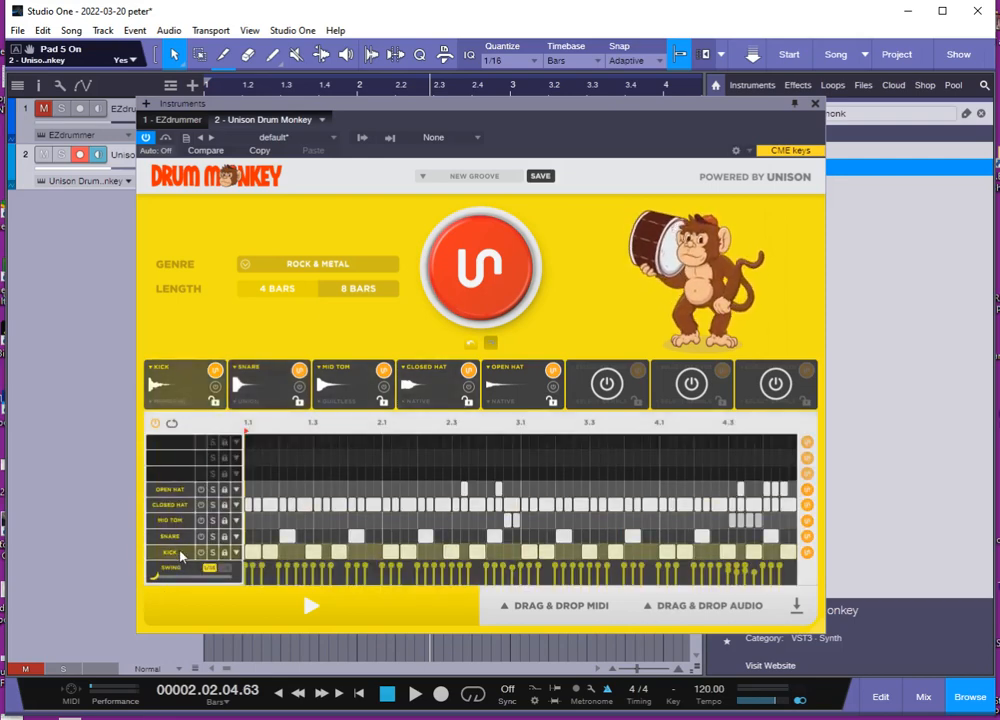
Verify that the kick and snare keep their newly assigned output notes
{"action": "left_click", "coordinate": [175, 552]}
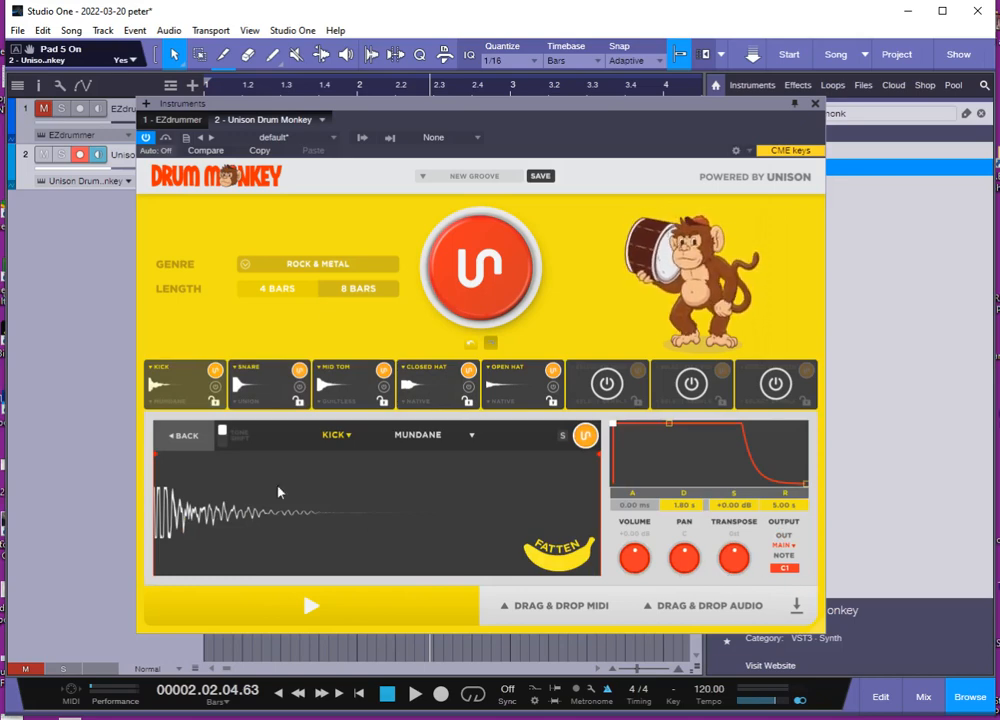
{"action": "left_click", "coordinate": [179, 435]}
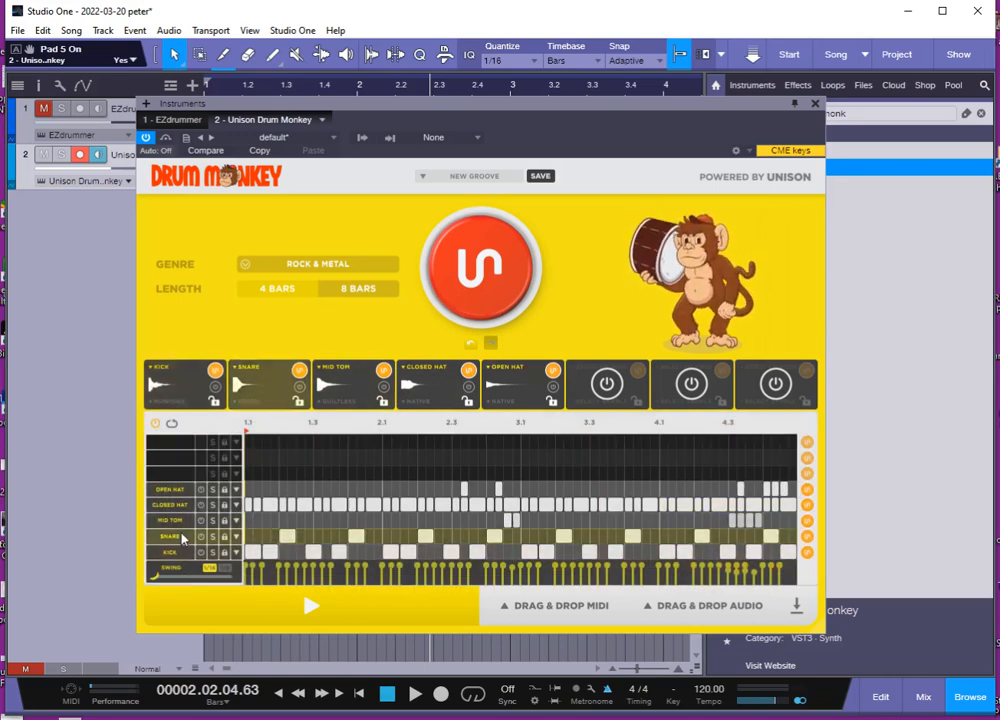
{"action": "left_click", "coordinate": [182, 538]}
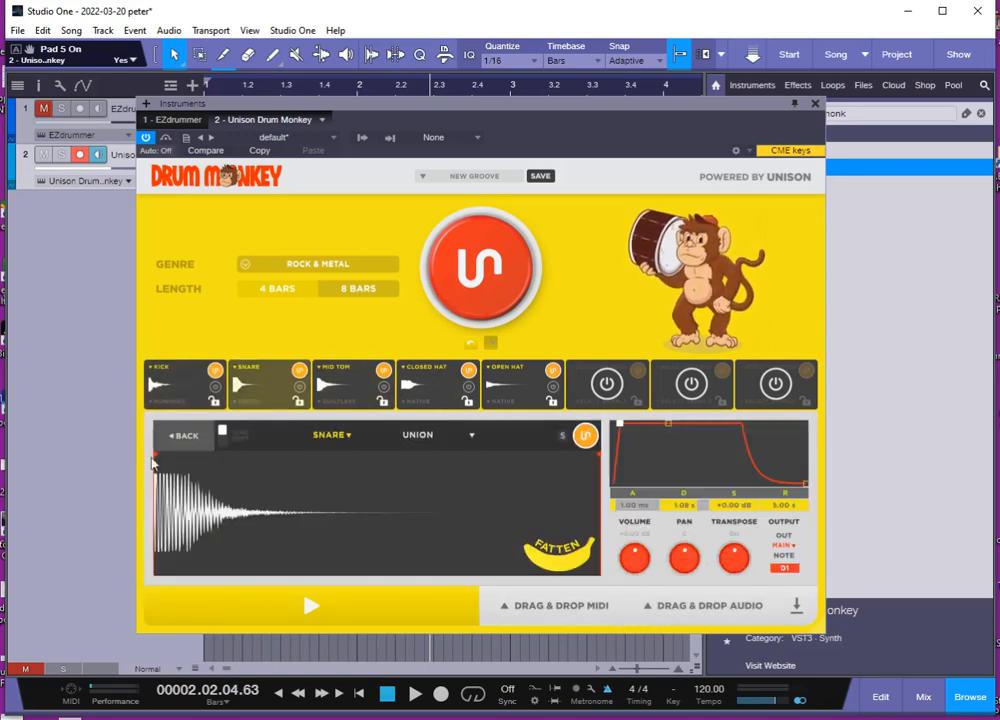
{"action": "left_click", "coordinate": [179, 435]}
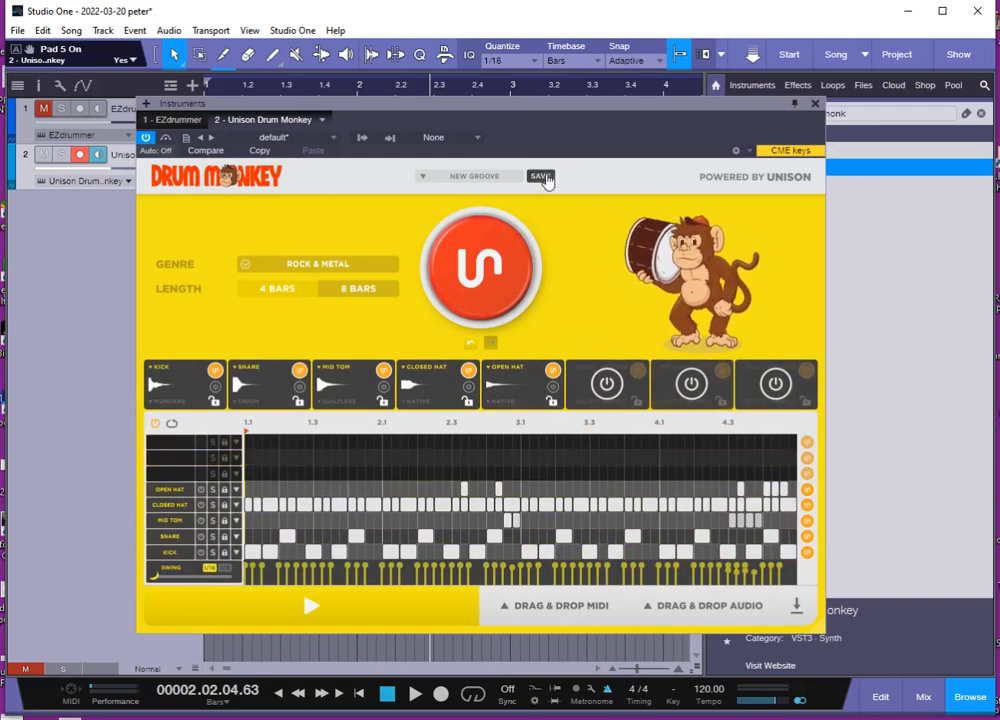
Save the groove as a preset named "20220320 GM MIDI KIT"
{"action": "left_click", "coordinate": [543, 177]}
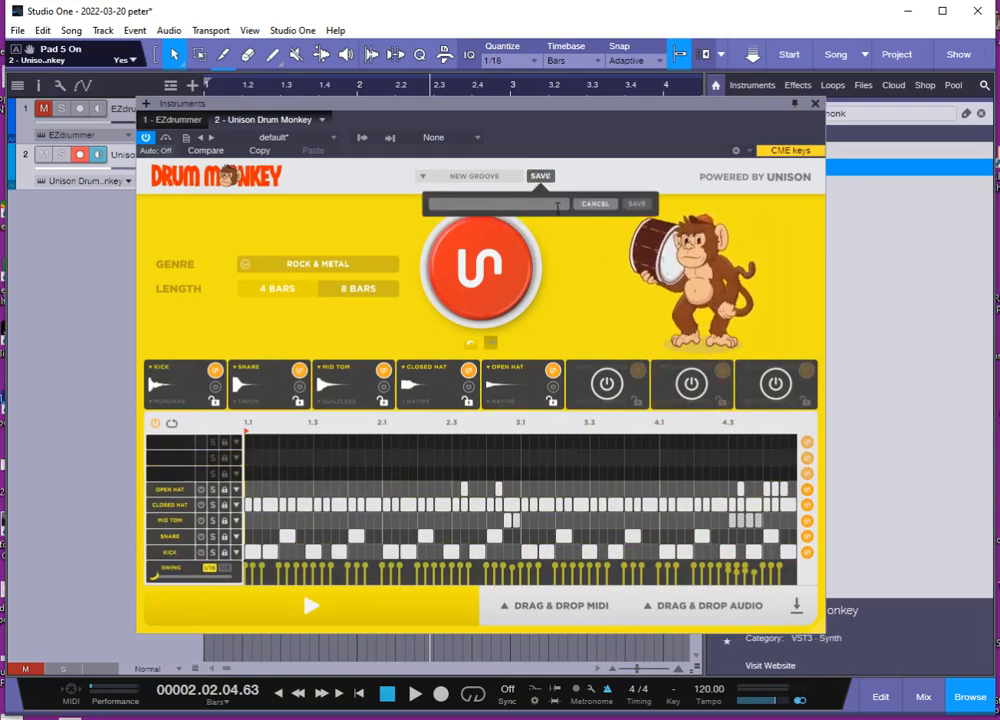
{"action": "type", "text": "2022"}
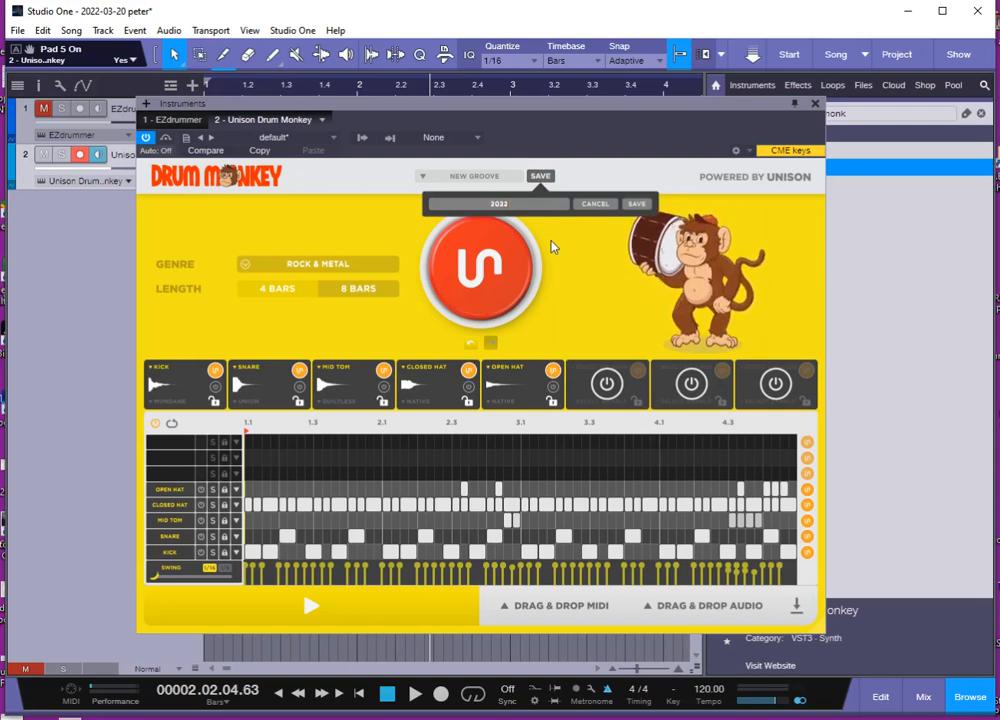
{"action": "type", "text": "0320"}
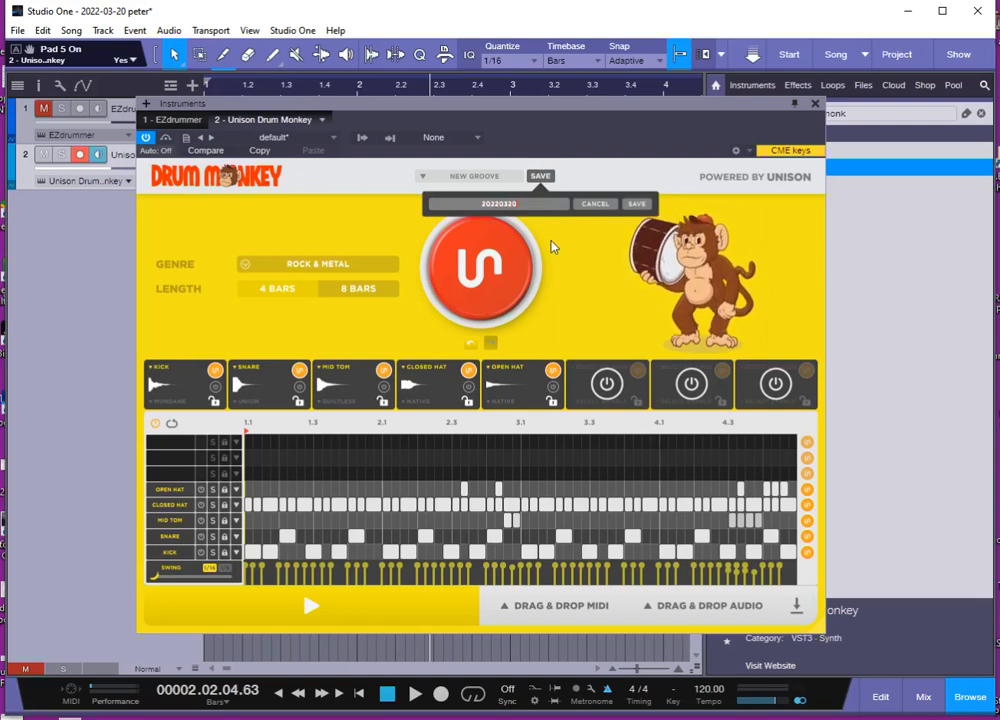
{"action": "type", "text": " MIDI"}
{"action": "key", "text": "BackSpace"}
{"action": "key", "text": "BackSpace"}
{"action": "key", "text": "BackSpace"}
{"action": "key", "text": "BackSpace"}
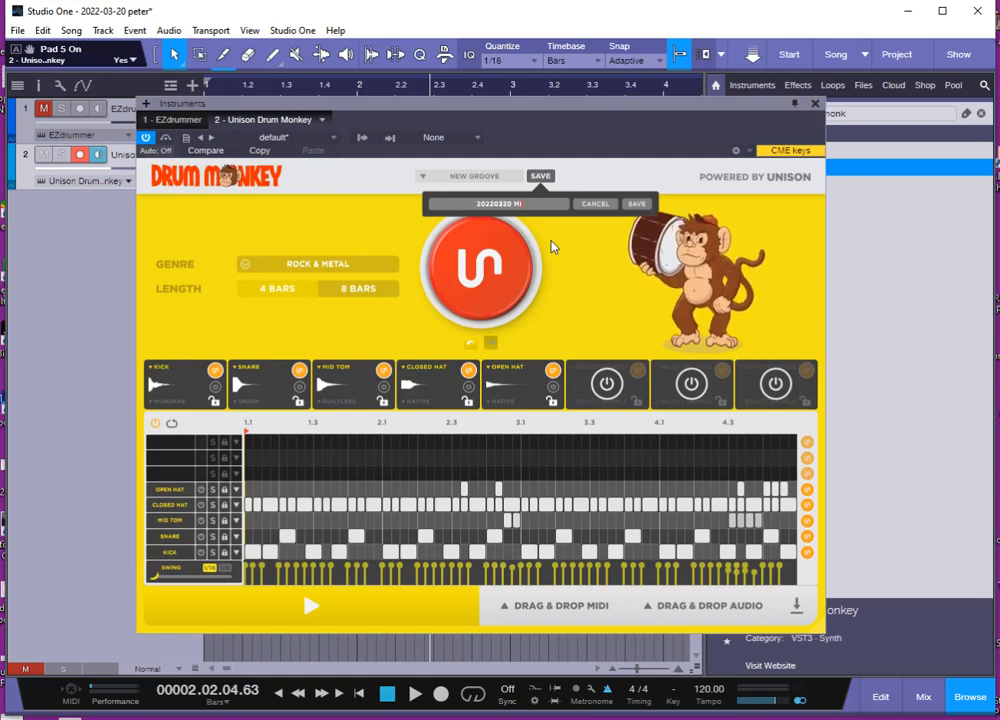
{"action": "type", "text": "GM MIDI"}
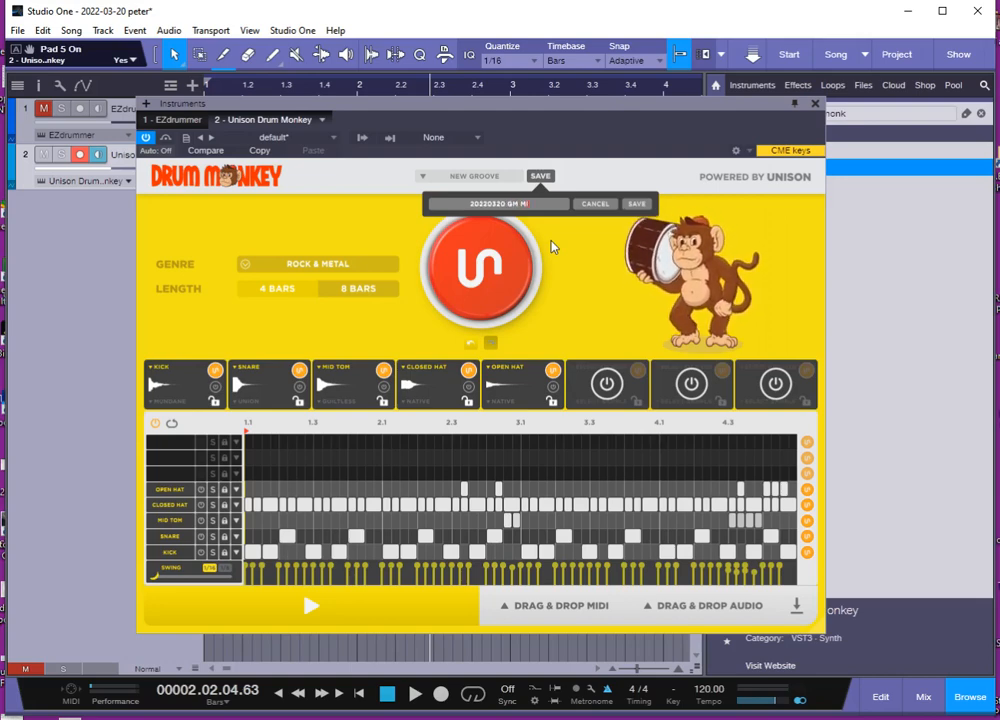
{"action": "type", "text": " KIT"}
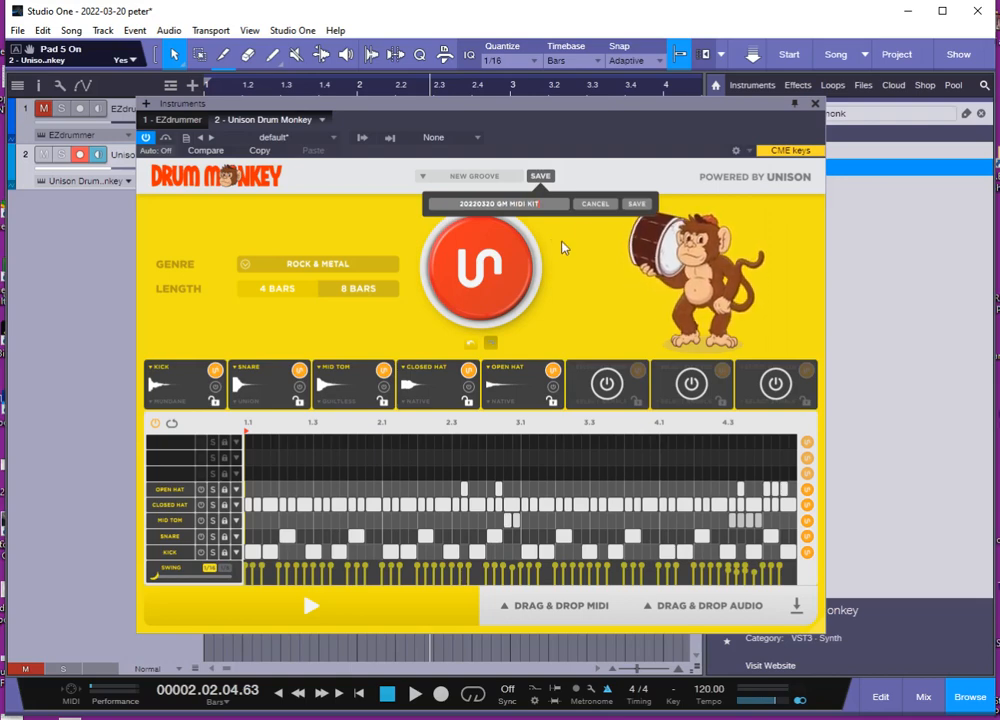
{"action": "left_click", "coordinate": [636, 205]}
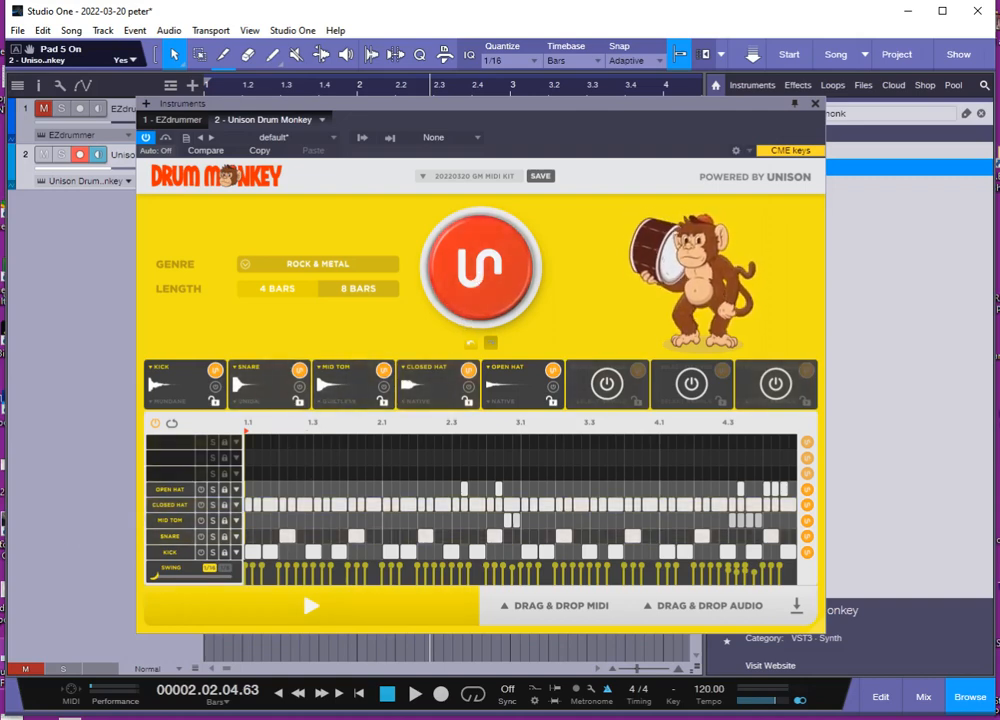
Generate a new Trance & Psytrance groove and randomize its kick sample twice
{"action": "left_click", "coordinate": [333, 264]}
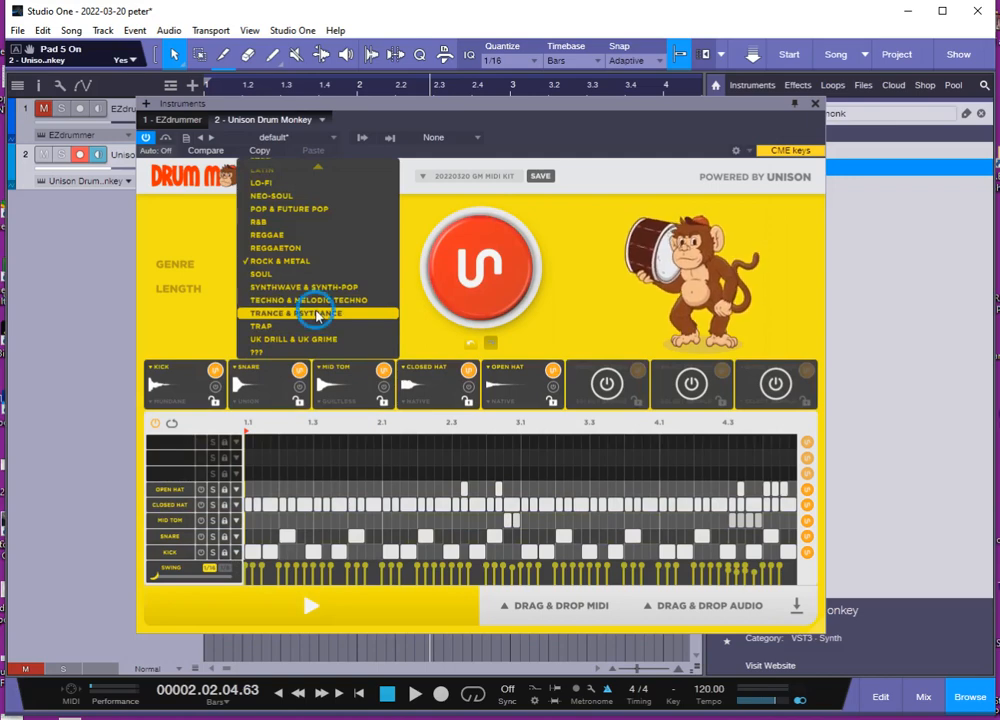
{"action": "left_click", "coordinate": [318, 313]}
{"action": "left_click", "coordinate": [484, 268]}
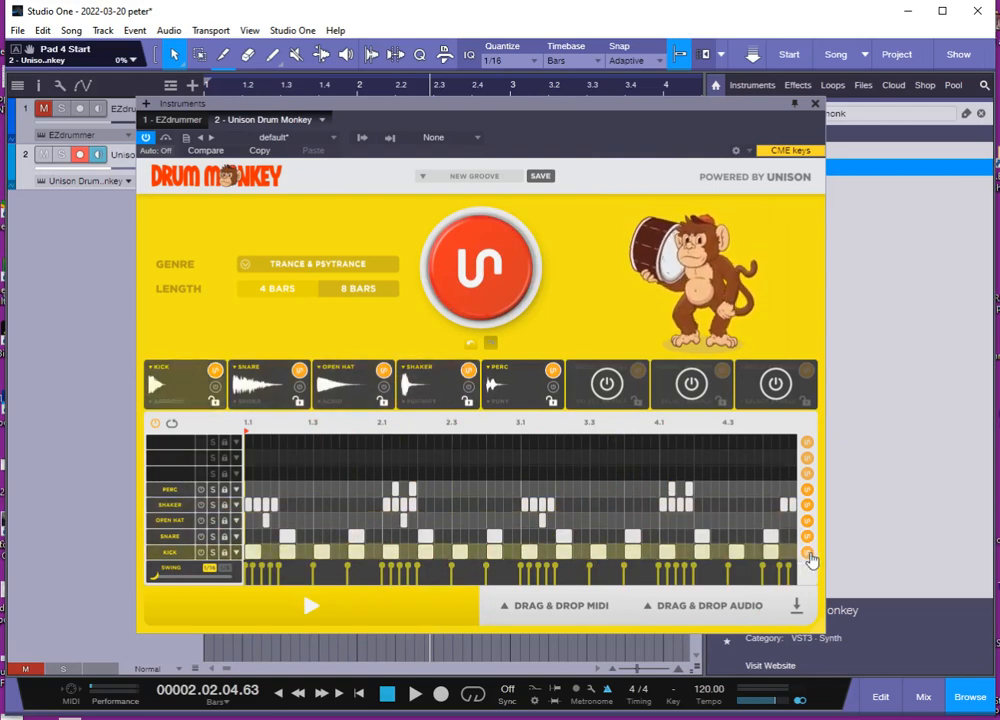
{"action": "left_click", "coordinate": [216, 370]}
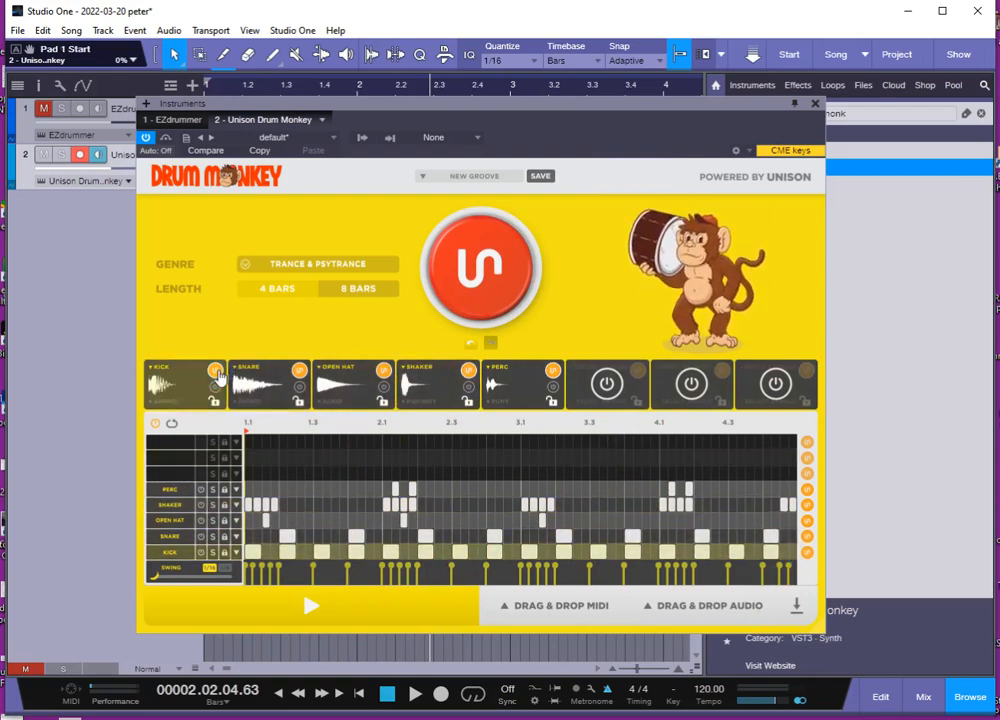
{"action": "left_click", "coordinate": [216, 370]}
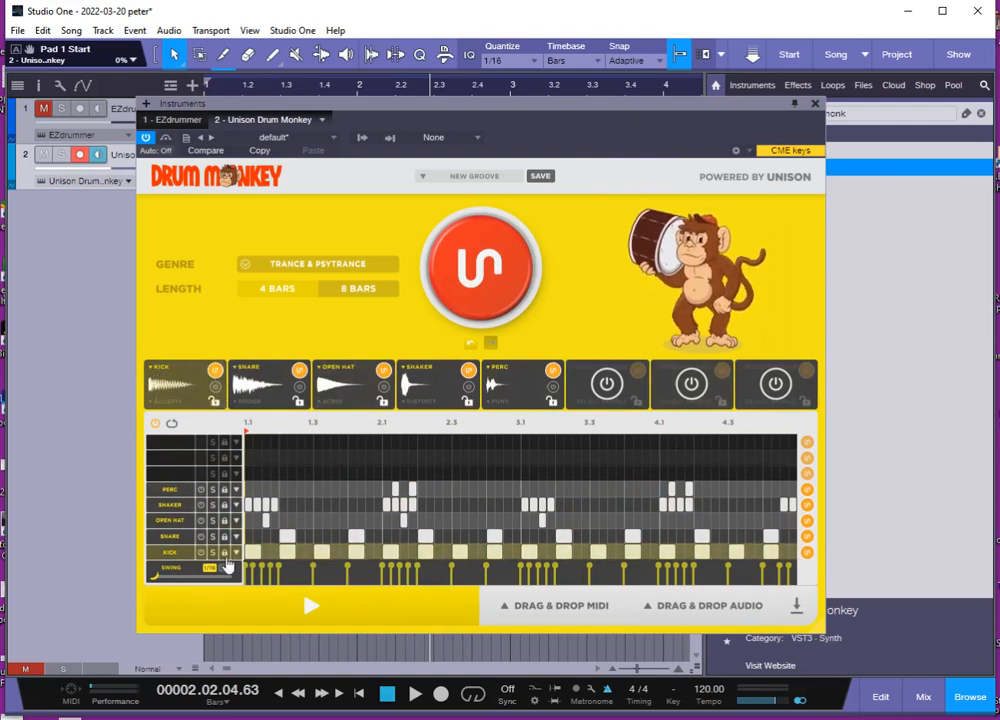
Check the kick and snare output notes in the Trance & Psytrance groove
{"action": "left_click", "coordinate": [170, 553]}
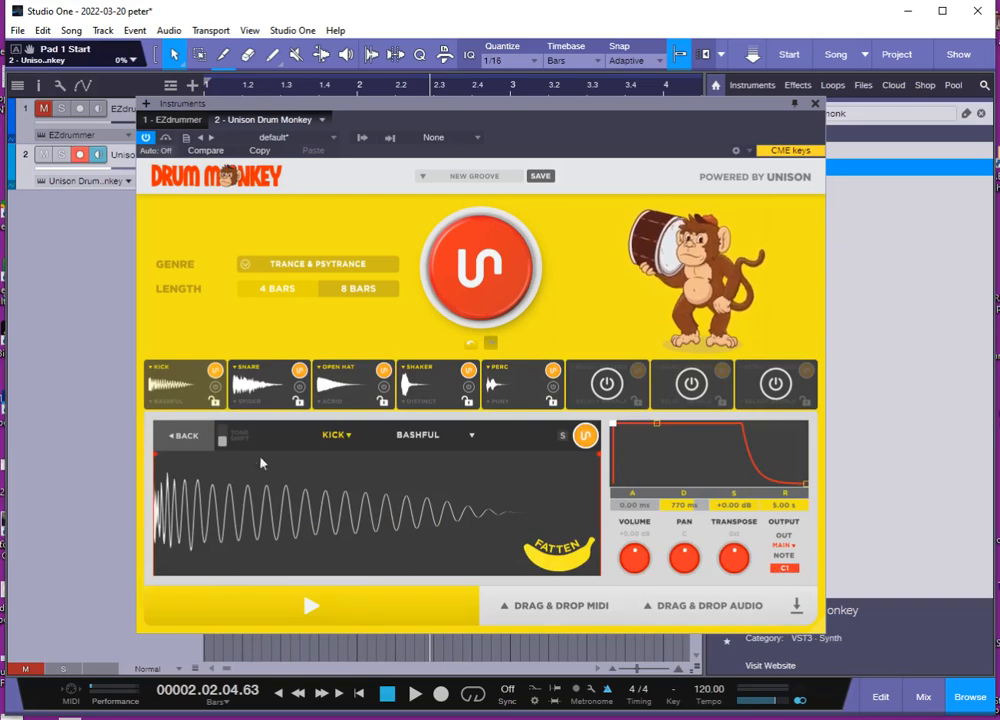
{"action": "left_click", "coordinate": [190, 435]}
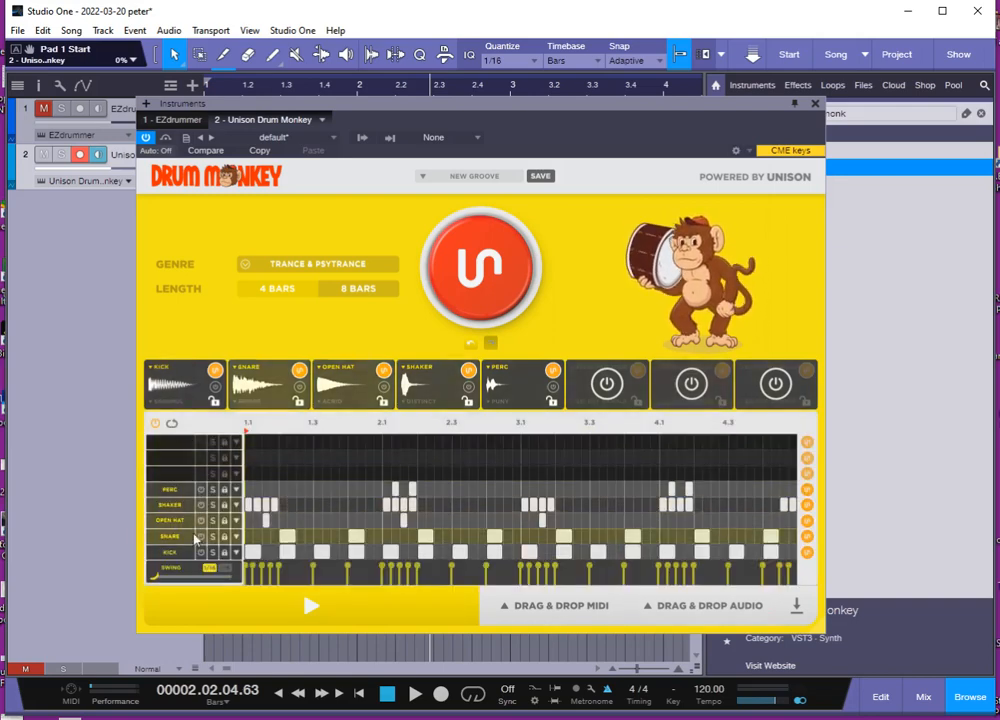
{"action": "left_click", "coordinate": [165, 462]}
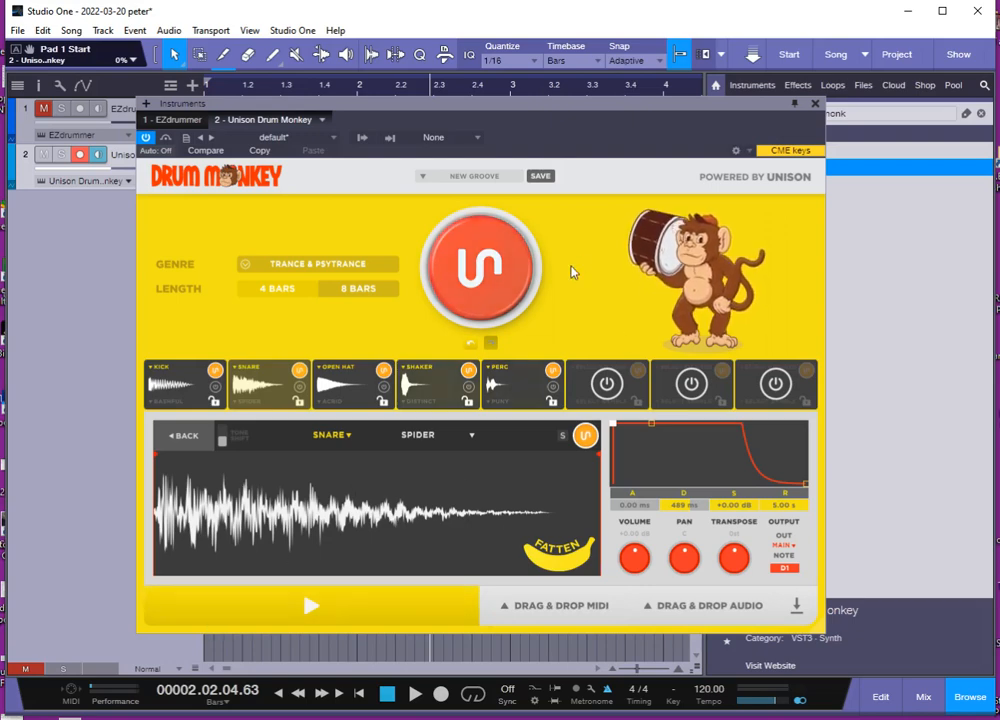
{"action": "left_click", "coordinate": [815, 103]}
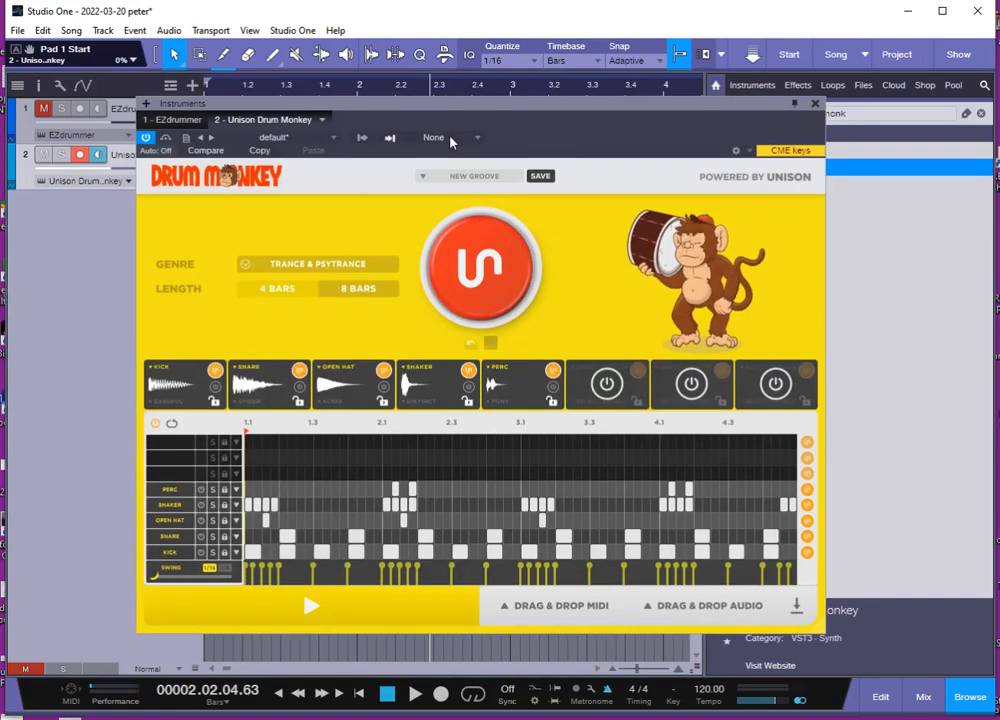
Load the saved Drum Monkey preset "20220320 GM MIDI KIT"
{"action": "left_click", "coordinate": [453, 139]}
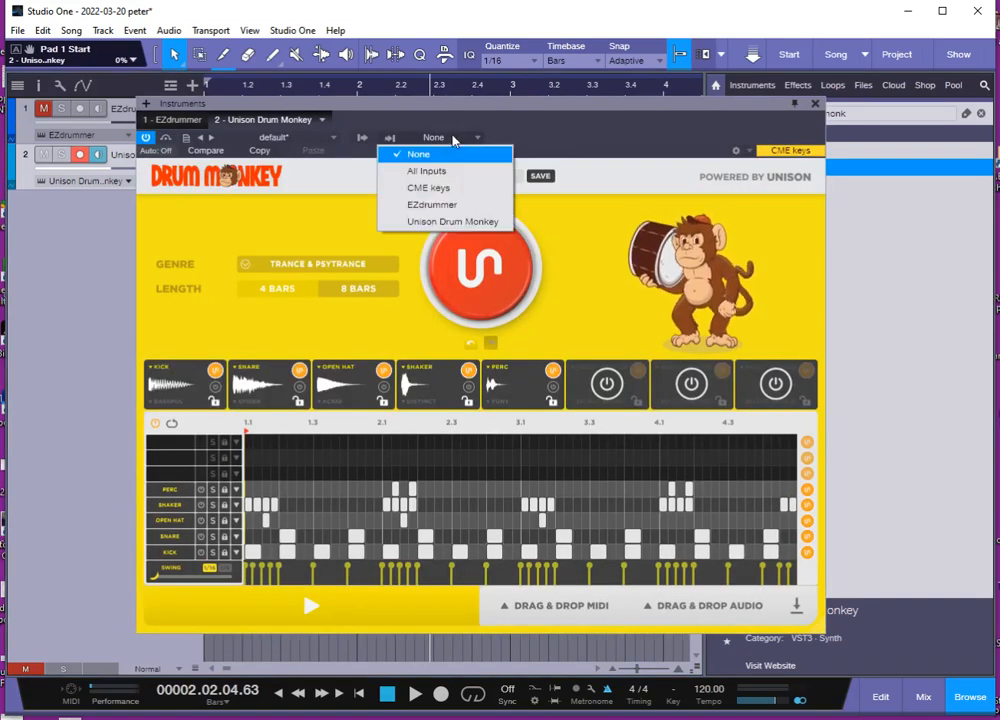
{"action": "left_click", "coordinate": [504, 183]}
{"action": "left_click", "coordinate": [500, 181]}
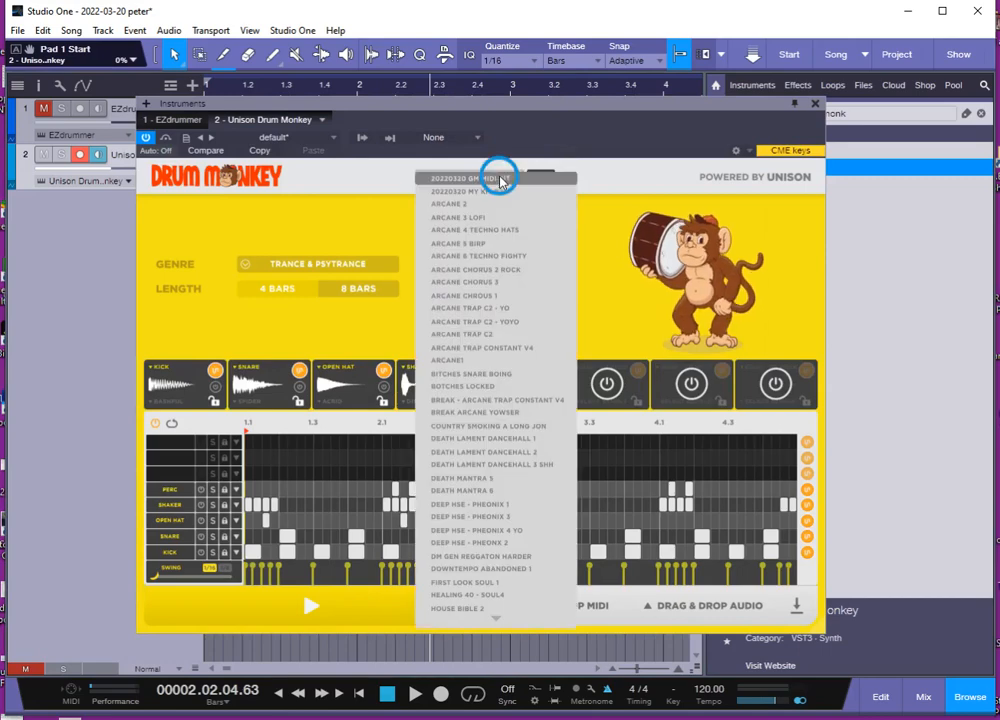
{"action": "left_click", "coordinate": [502, 180]}
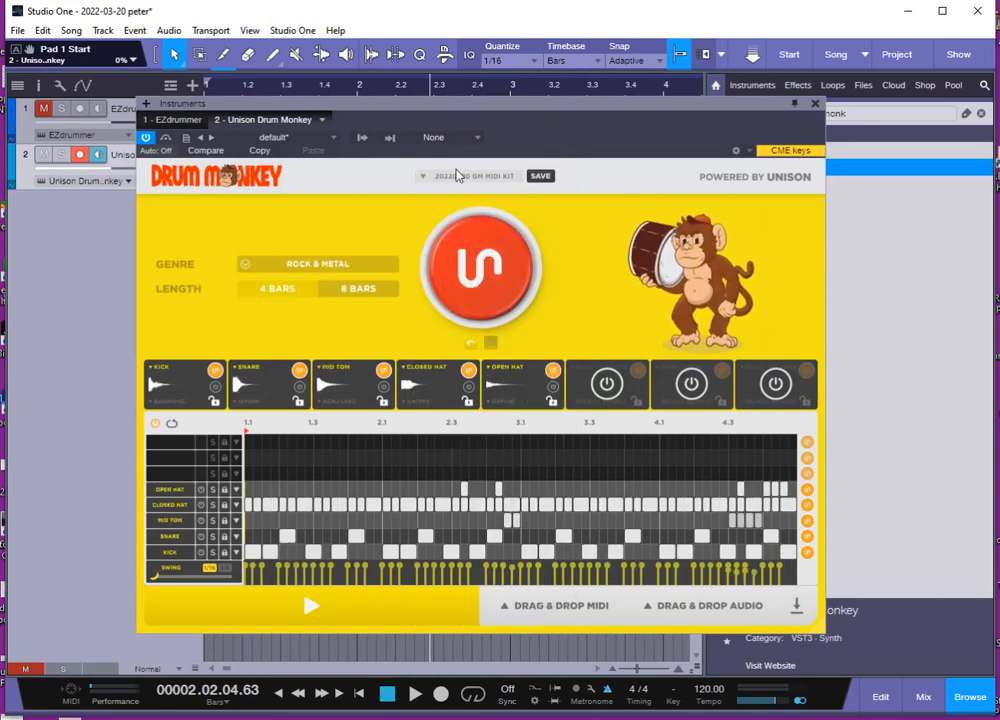
Load the "20220320 MY KIT B2" preset and check its kick's output note
{"action": "left_click", "coordinate": [458, 176]}
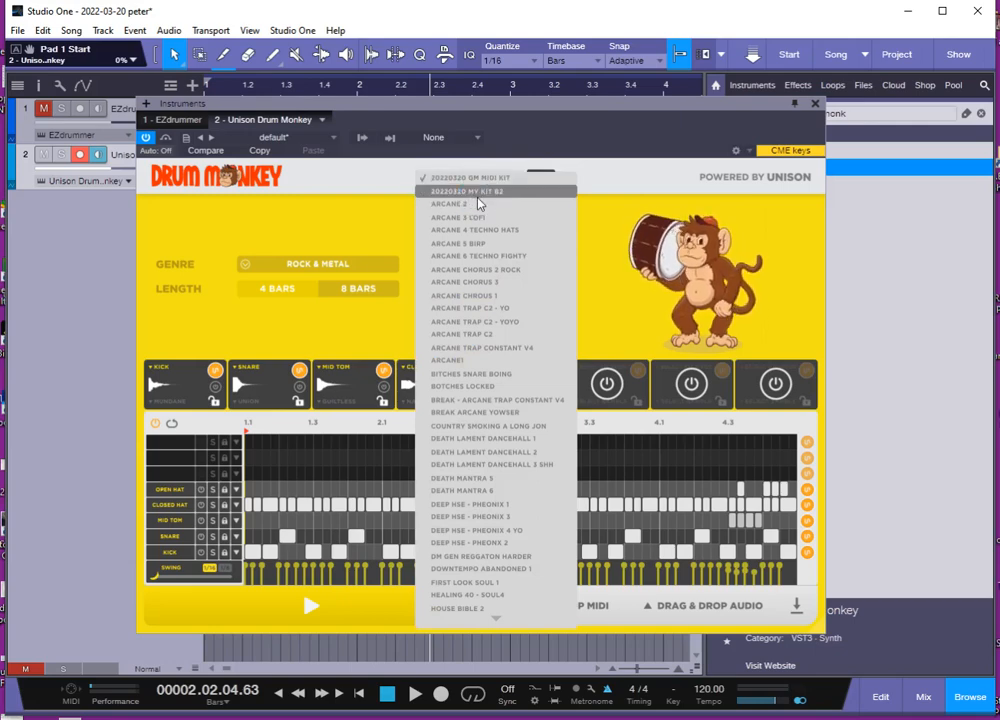
{"action": "left_click", "coordinate": [477, 193]}
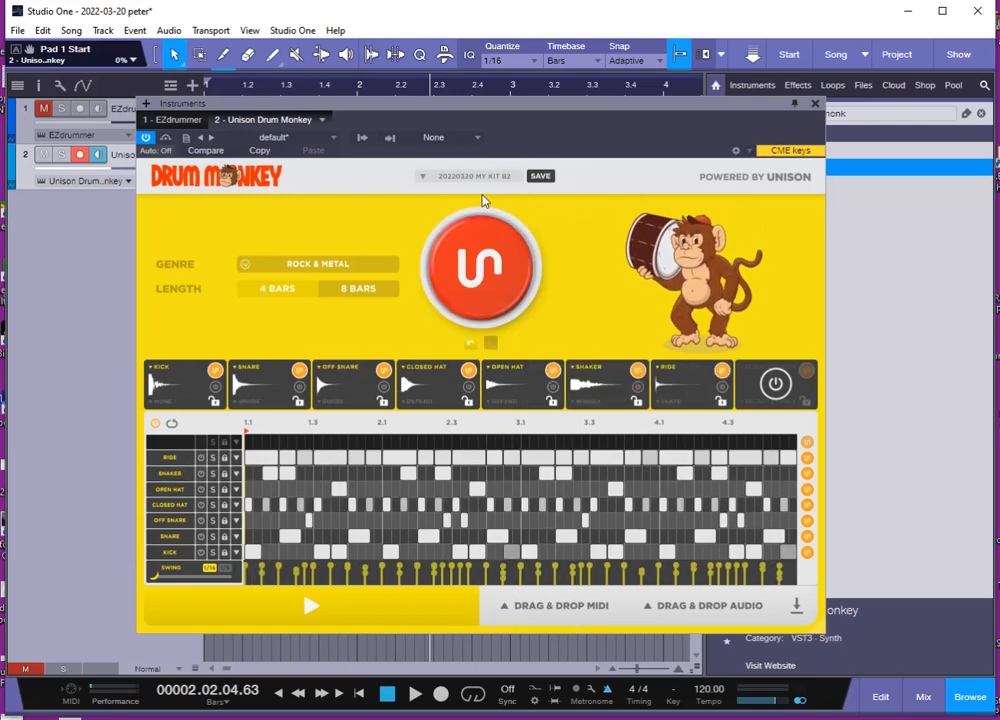
{"action": "left_click", "coordinate": [170, 555]}
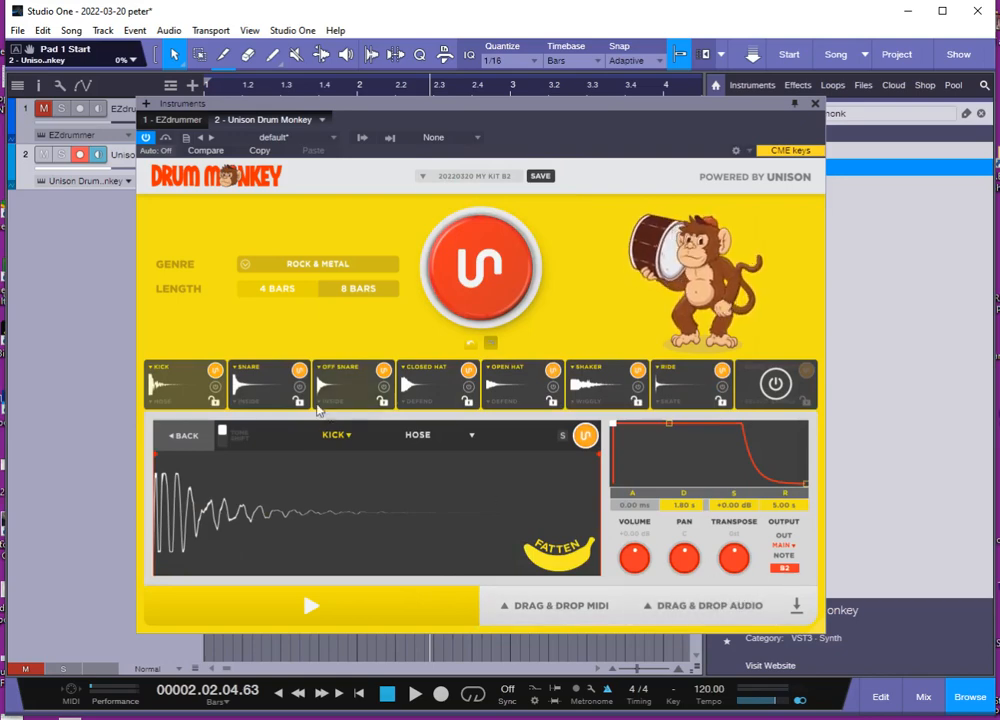
Generate a new Neo-Soul groove and randomize its kick sample
{"action": "left_click", "coordinate": [312, 263]}
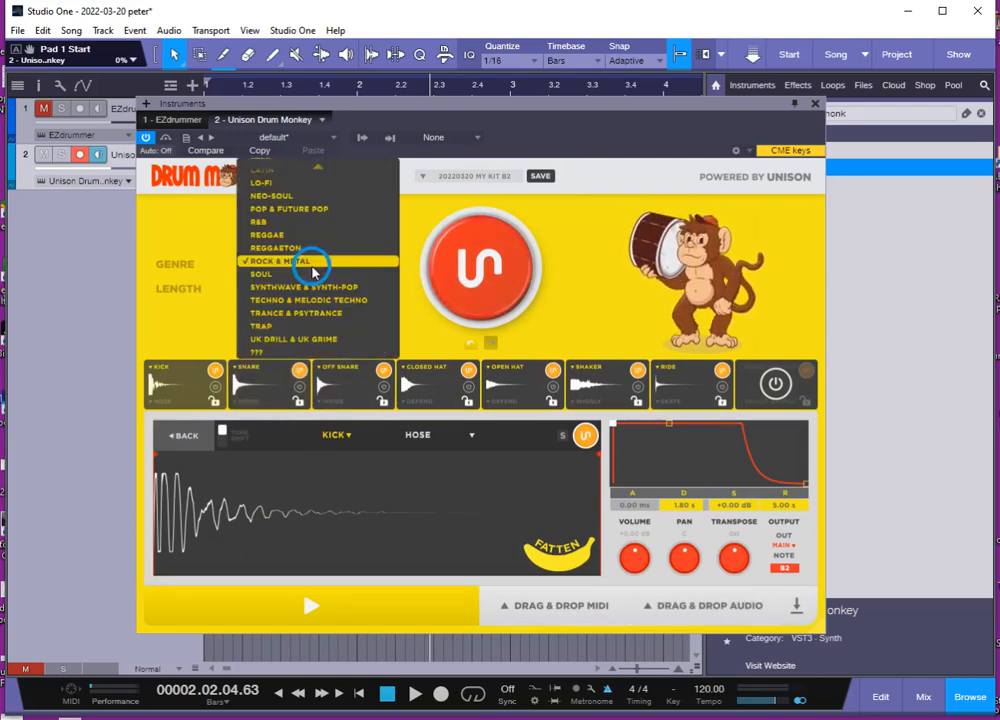
{"action": "left_click", "coordinate": [319, 196]}
{"action": "left_click", "coordinate": [478, 249]}
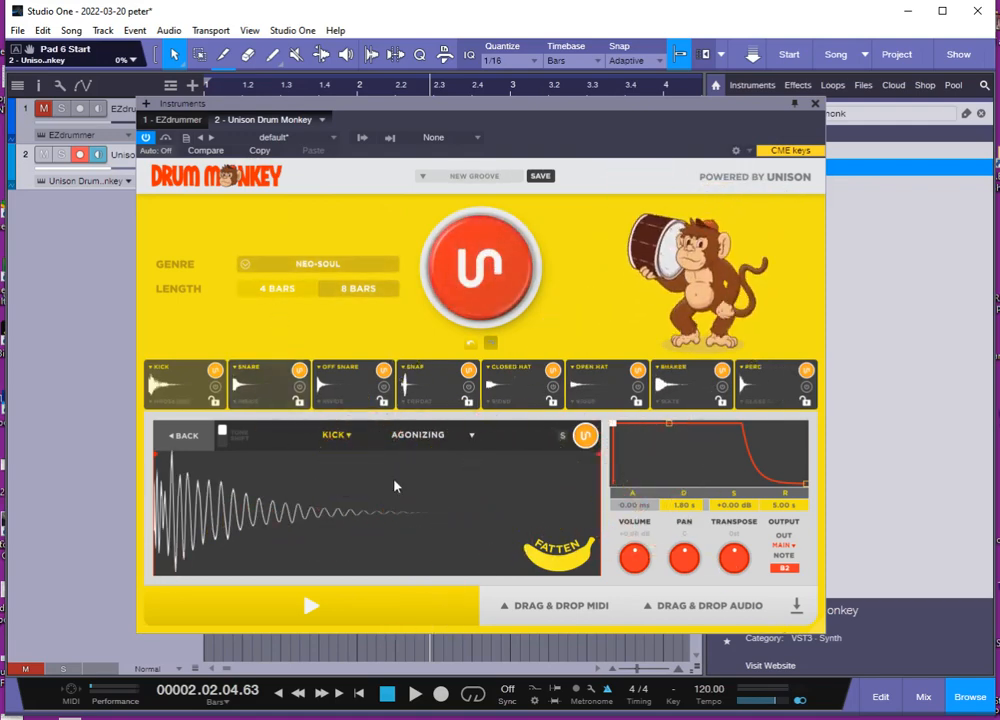
{"action": "left_click", "coordinate": [214, 372]}
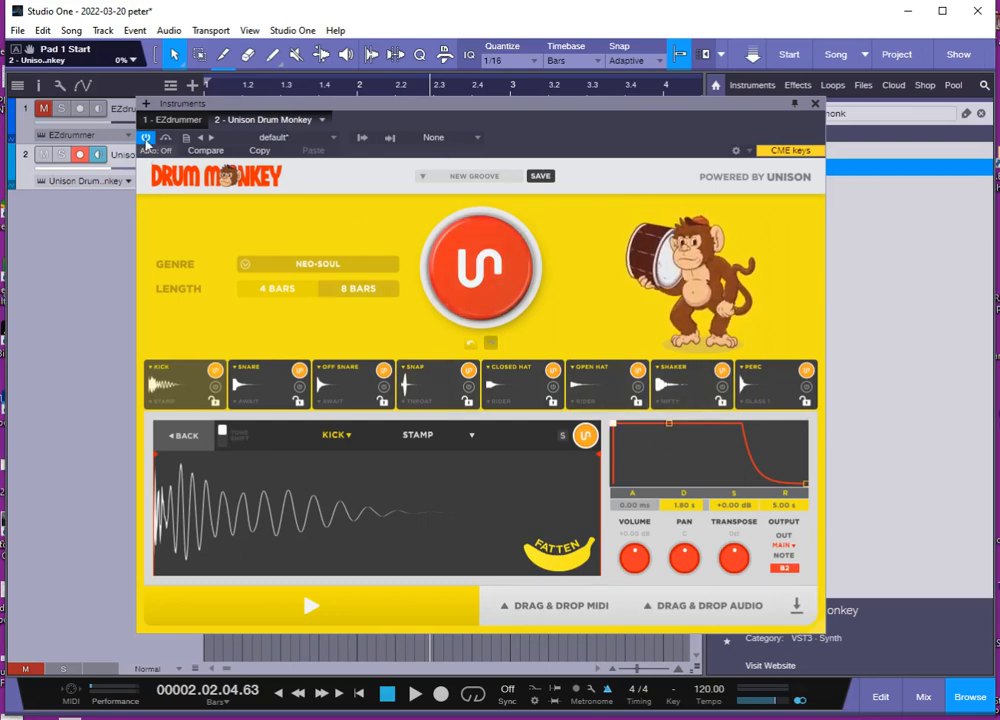
Return to the groove grid and place its combined MIDI at bar 1 of the Unison Drum Monkey track
{"action": "left_click", "coordinate": [173, 435]}
{"action": "left_click_drag", "start_coordinate": [333, 112], "coordinate": [798, 111]}
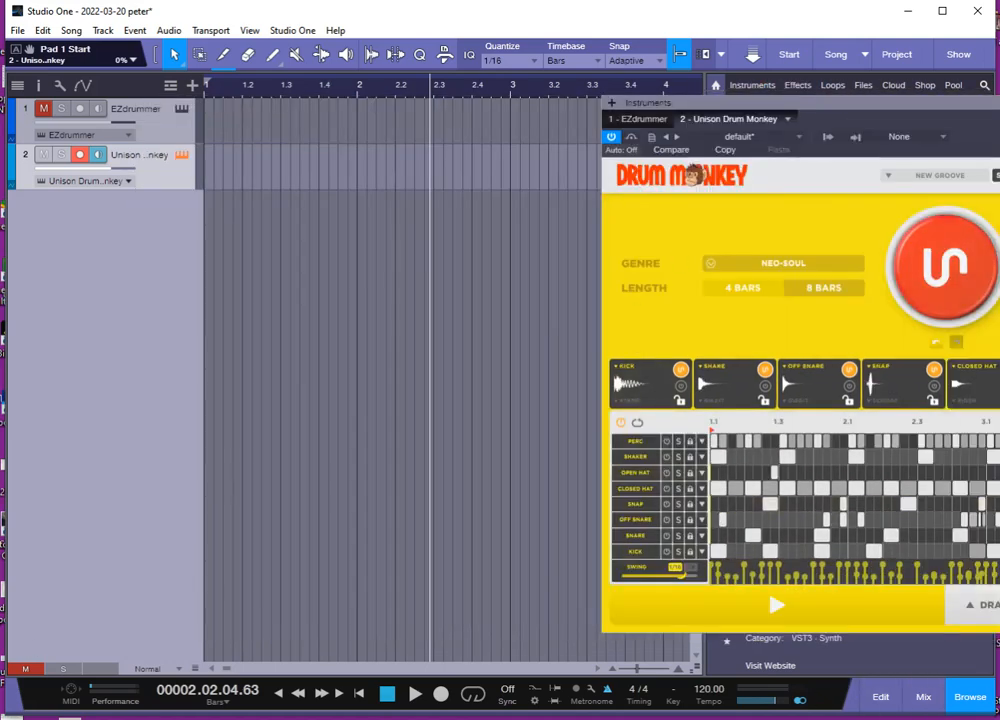
{"action": "left_click_drag", "start_coordinate": [955, 108], "coordinate": [713, 140]}
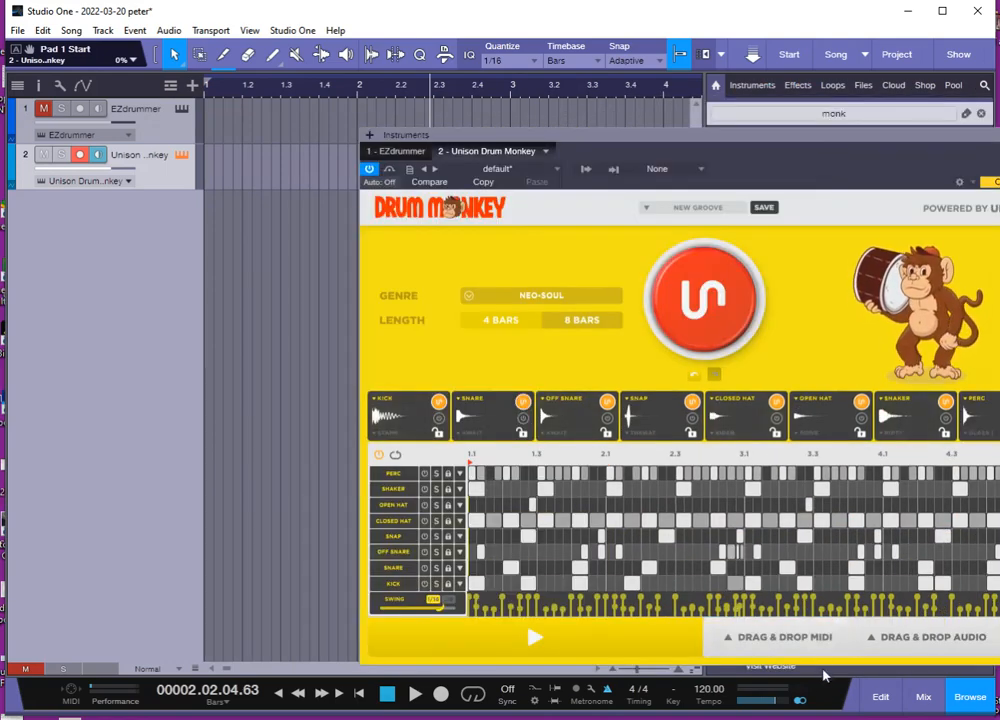
{"action": "left_click", "coordinate": [786, 645]}
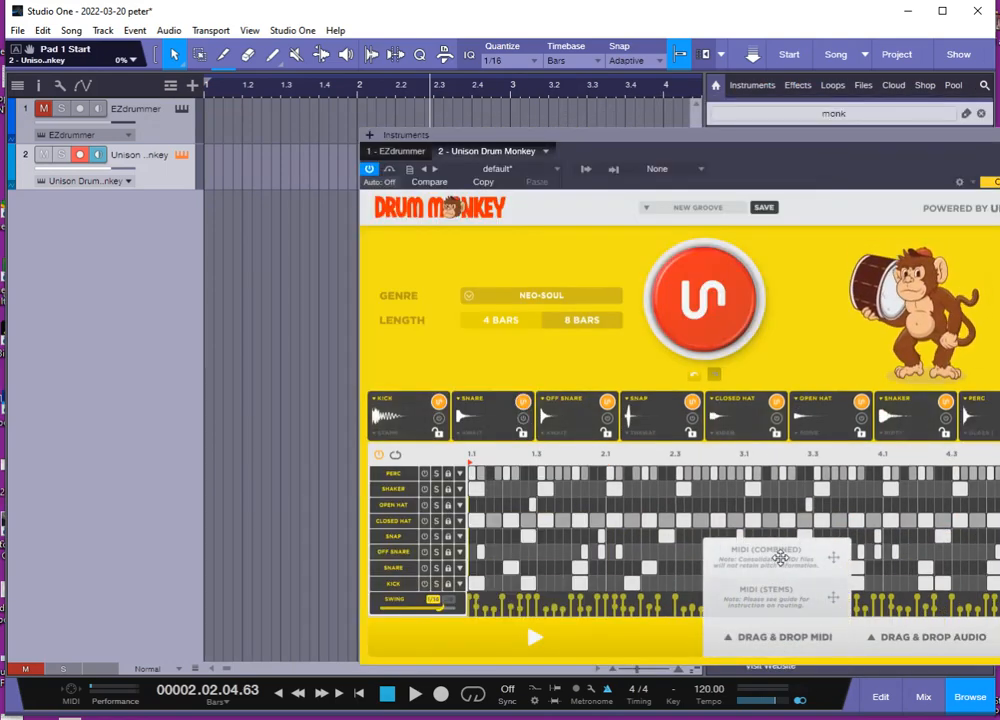
{"action": "left_click_drag", "start_coordinate": [780, 557], "coordinate": [224, 188]}
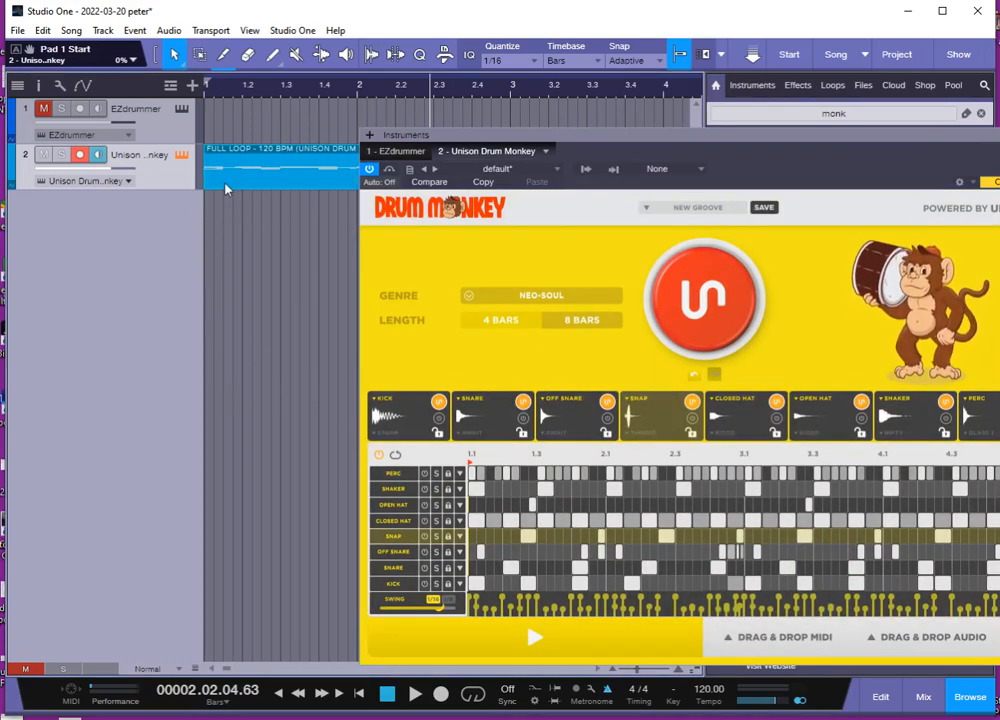
Open the imported Neo-Soul loop in the piano view and examine the pitch of its lowest notes
{"action": "double_click", "coordinate": [228, 188]}
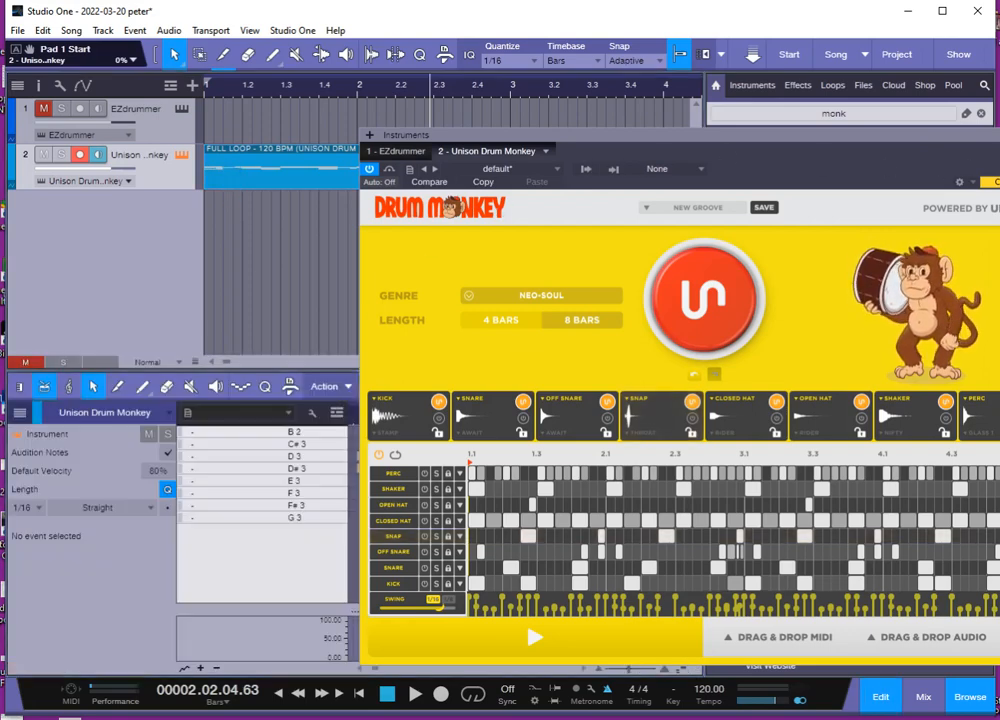
{"action": "left_click", "coordinate": [997, 135]}
{"action": "left_click", "coordinate": [24, 388]}
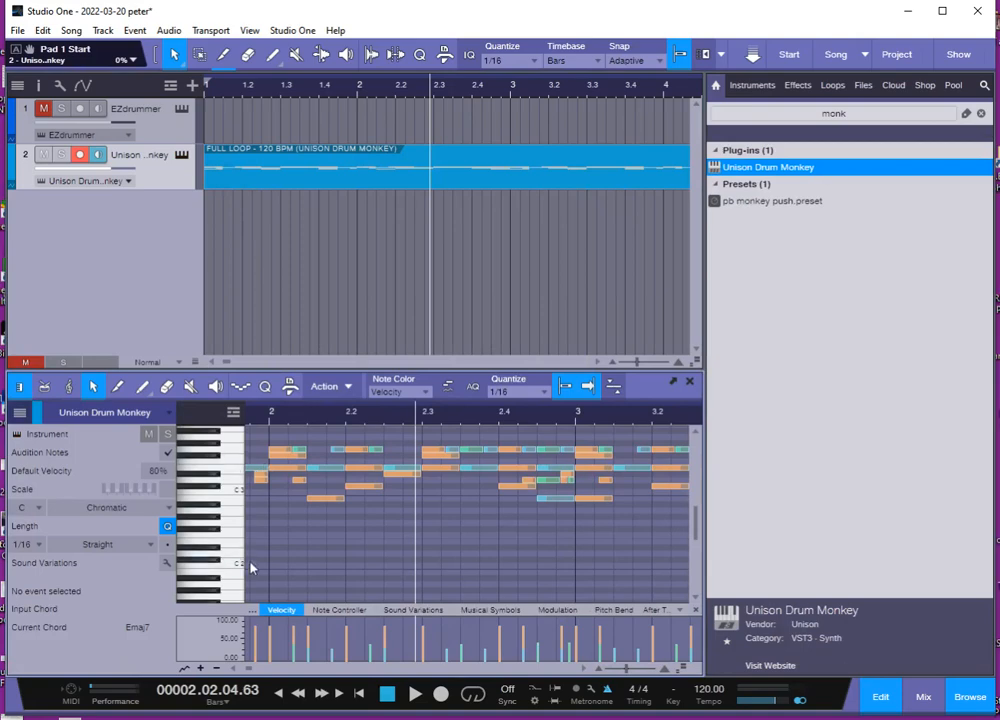
{"action": "scroll", "coordinate": [272, 545], "scroll_direction": "down", "scroll_amount": 4}
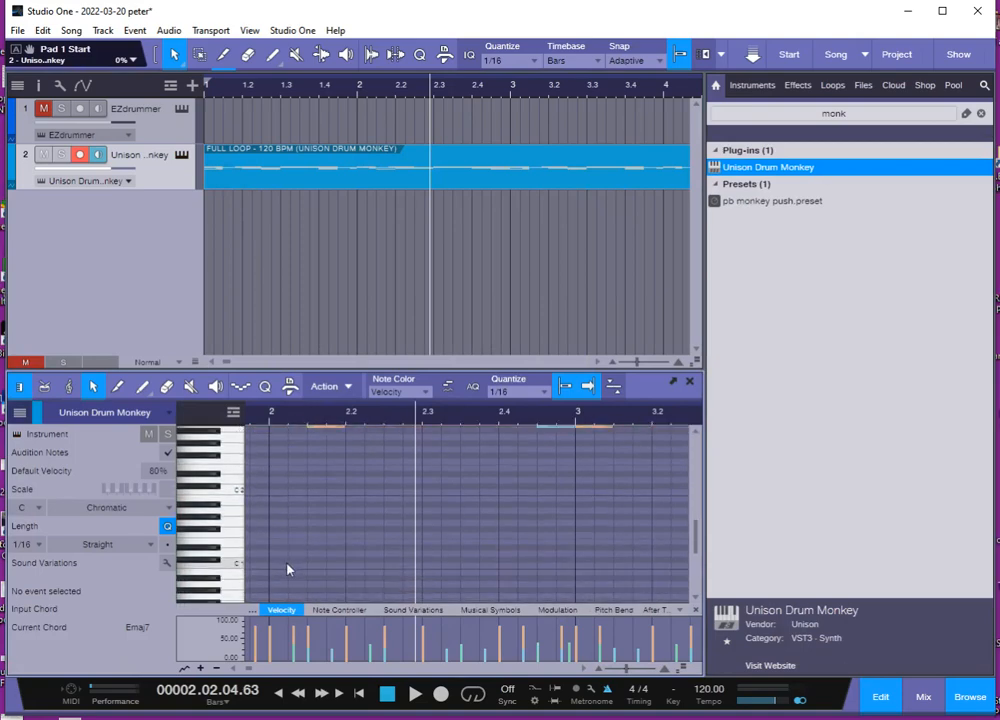
{"action": "scroll", "coordinate": [287, 567], "scroll_direction": "up", "scroll_amount": 1}
{"action": "scroll", "coordinate": [393, 509], "scroll_direction": "down", "scroll_amount": 4}
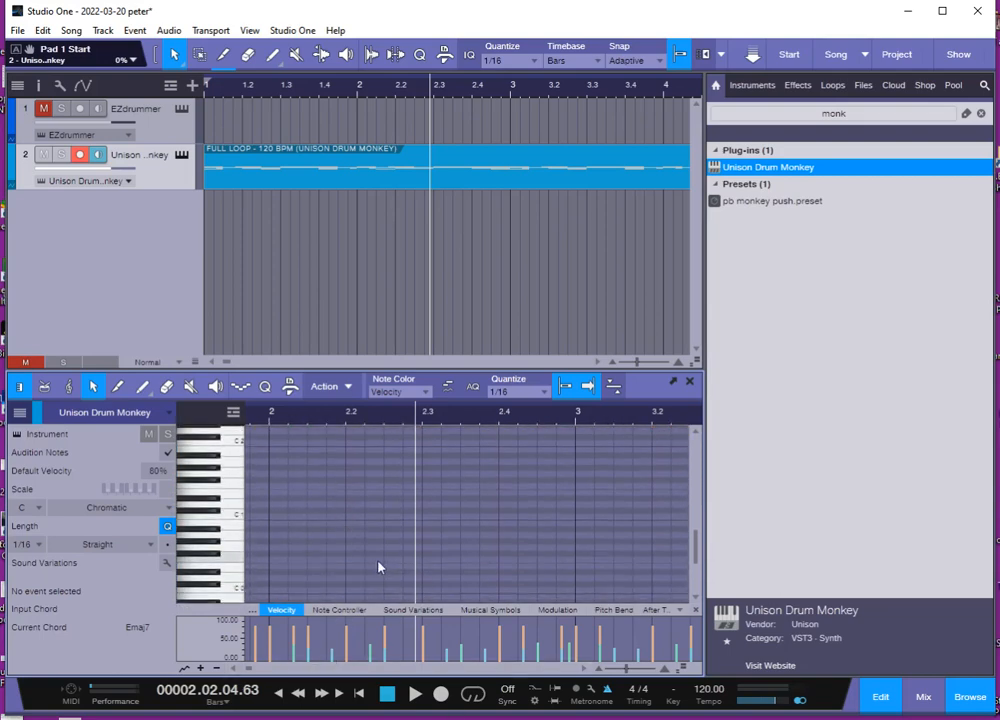
{"action": "scroll", "coordinate": [378, 567], "scroll_direction": "up", "scroll_amount": 6}
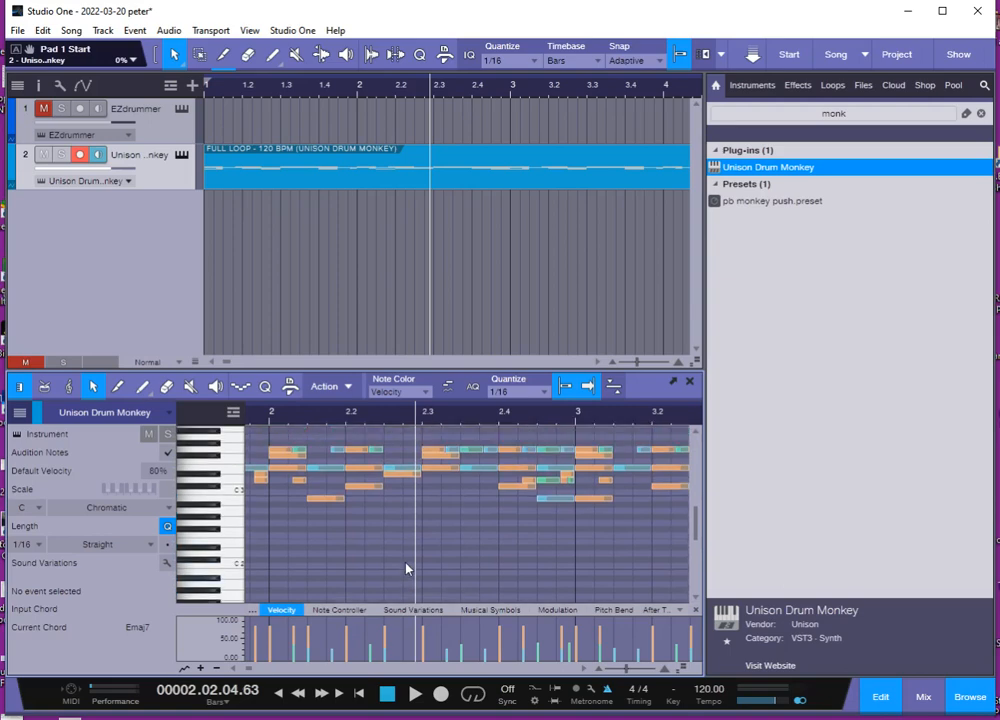
{"action": "left_click", "coordinate": [329, 499]}
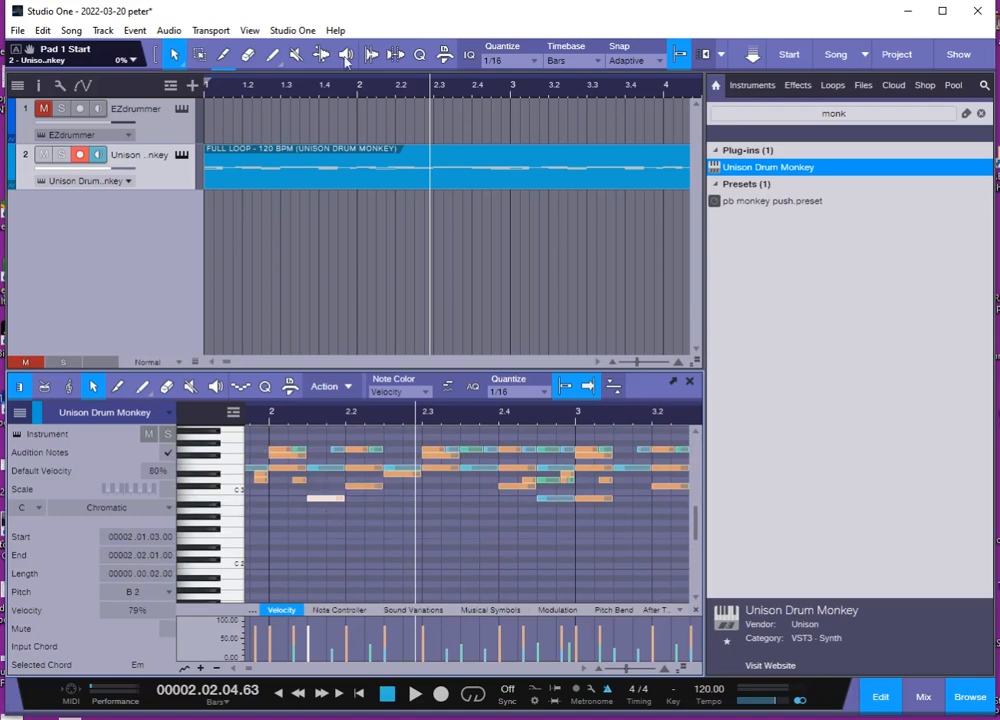
Delete the imported loop from the Unison Drum Monkey track and close the note editor
{"action": "key", "text": "Delete"}
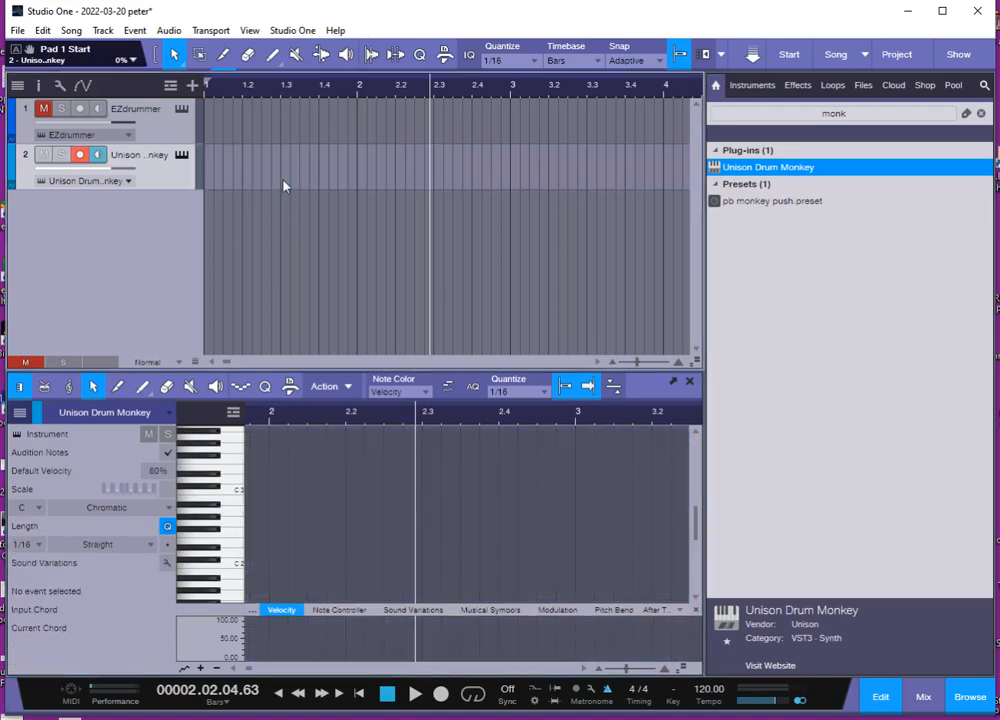
{"action": "left_click", "coordinate": [693, 384]}
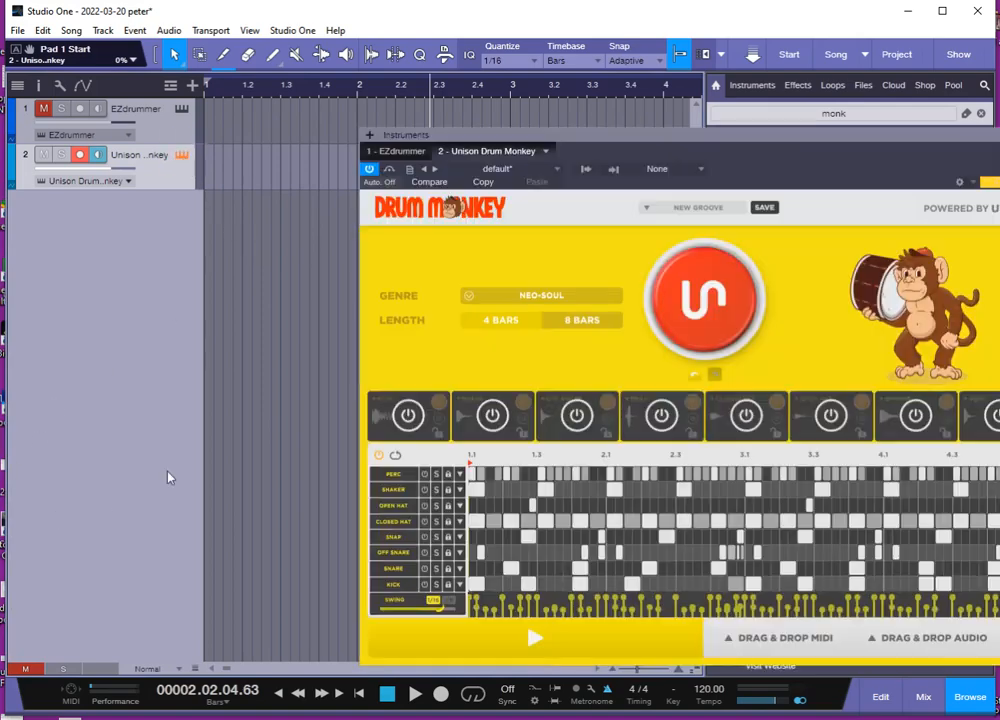
Reopen Drum Monkey and load the "20220320 GM MIDI KIT" preset
{"action": "left_click", "coordinate": [658, 171]}
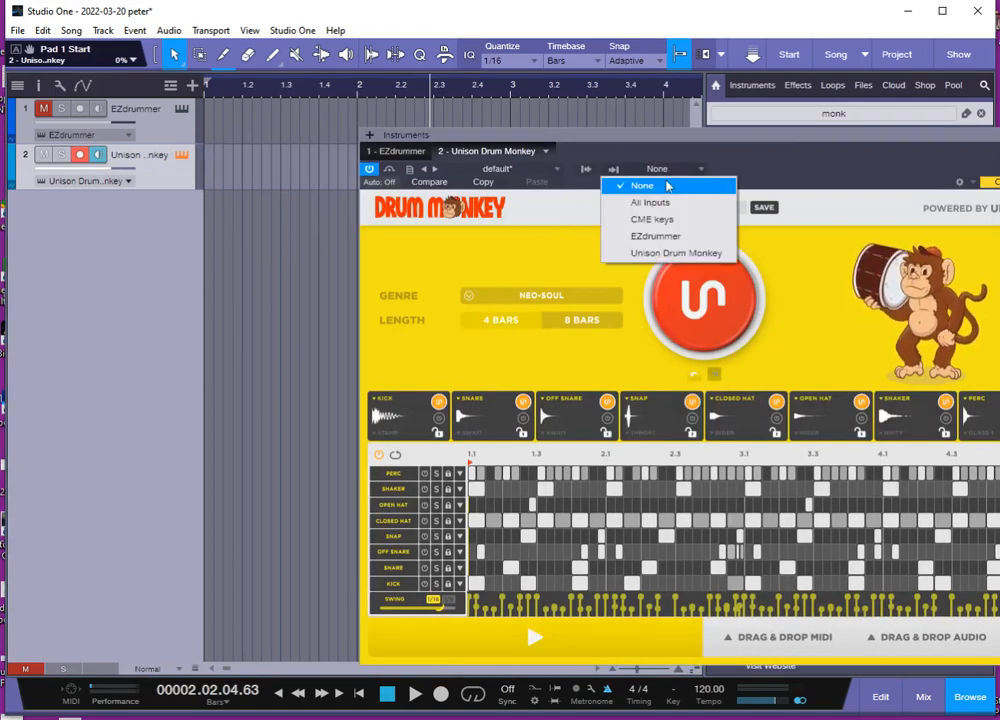
{"action": "left_click", "coordinate": [548, 205]}
{"action": "left_click", "coordinate": [719, 205]}
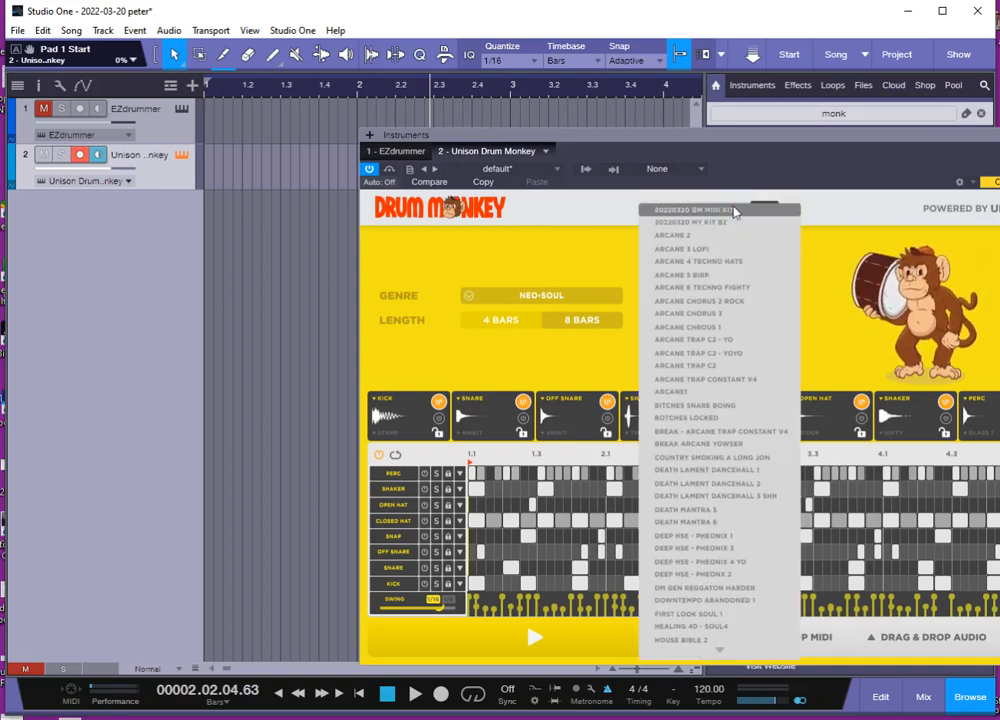
{"action": "left_click", "coordinate": [735, 209]}
Generate a new Trance & Psytrance groove and show its kick's sample settings
{"action": "left_click", "coordinate": [562, 296]}
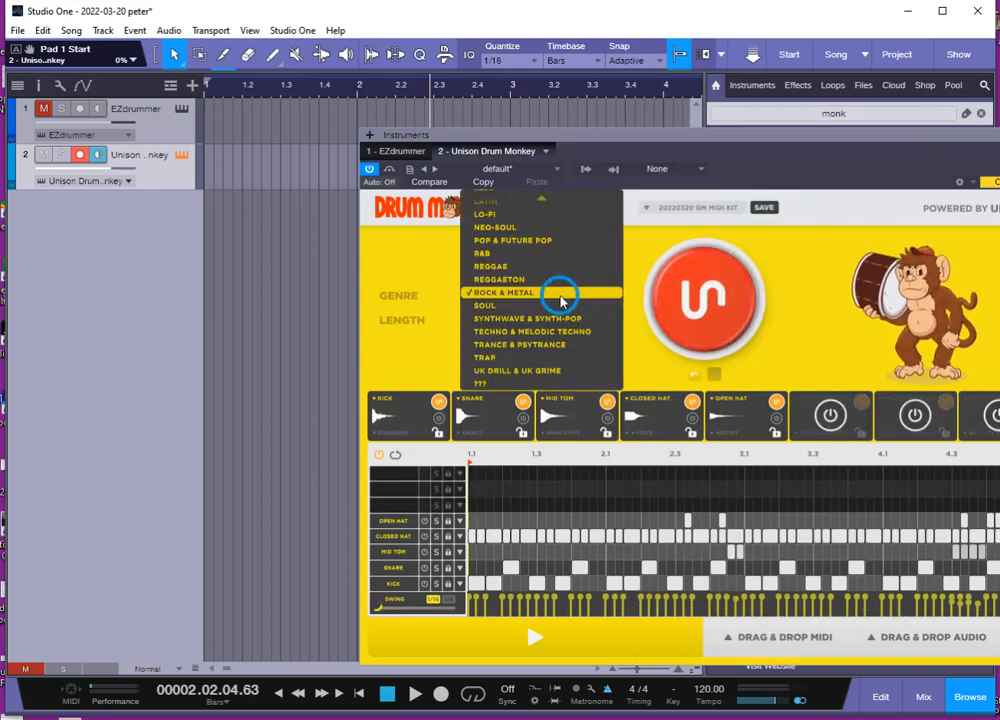
{"action": "left_click", "coordinate": [545, 344]}
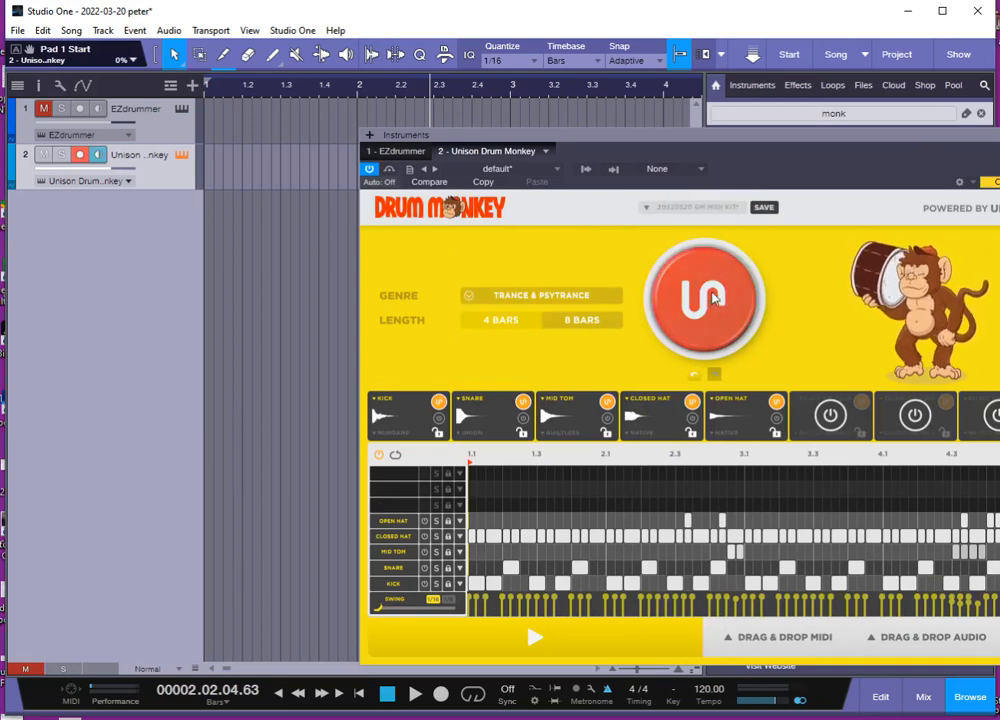
{"action": "left_click", "coordinate": [713, 297]}
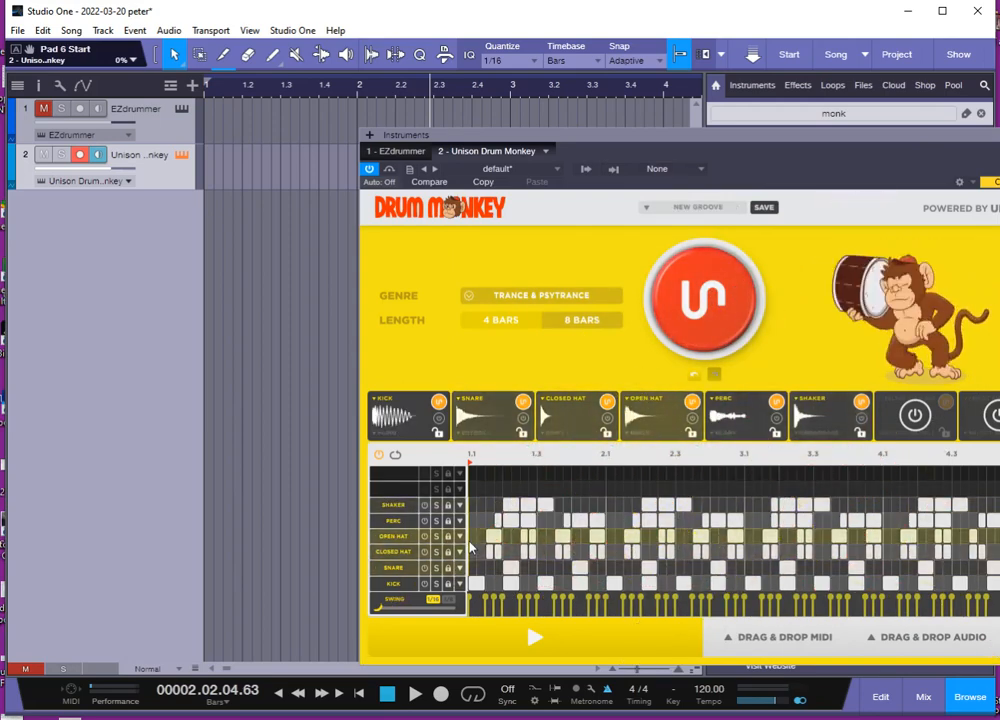
{"action": "left_click", "coordinate": [407, 586]}
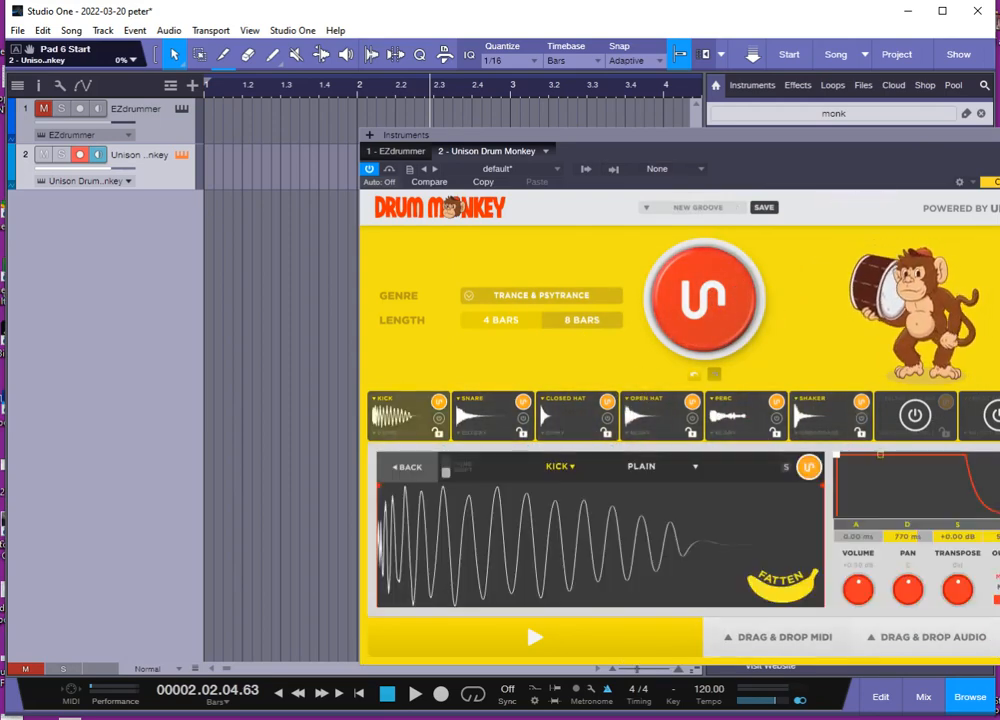
Place the Trance & Psytrance groove's combined MIDI at bar 1 of the Unison Drum Monkey track and open it in the note editor
{"action": "left_click", "coordinate": [407, 467]}
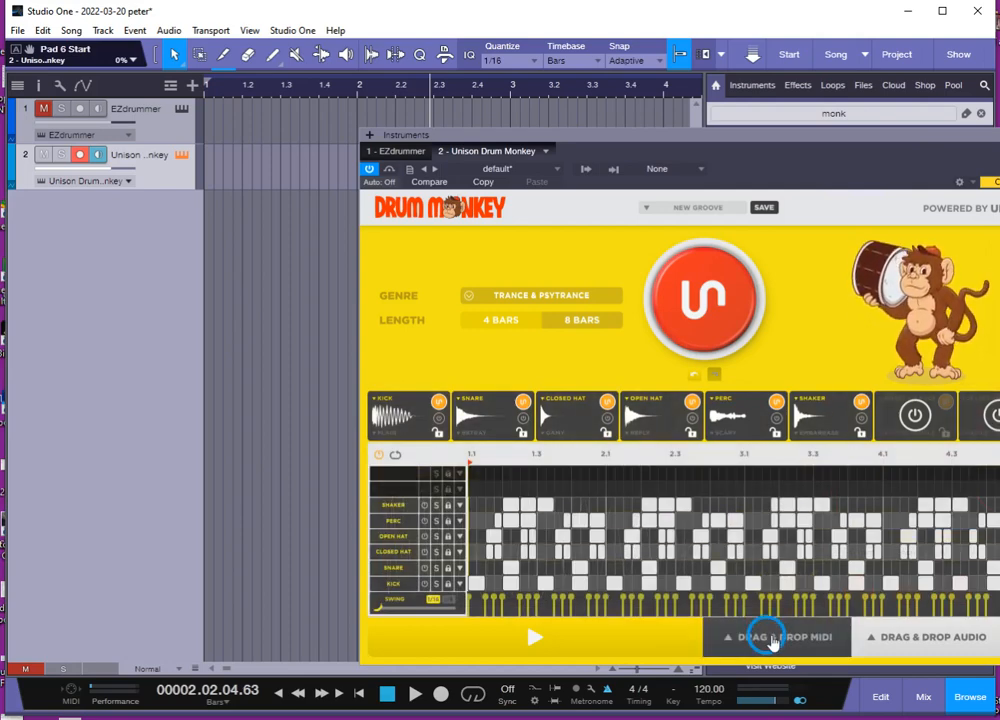
{"action": "left_click_drag", "start_coordinate": [772, 641], "coordinate": [226, 181]}
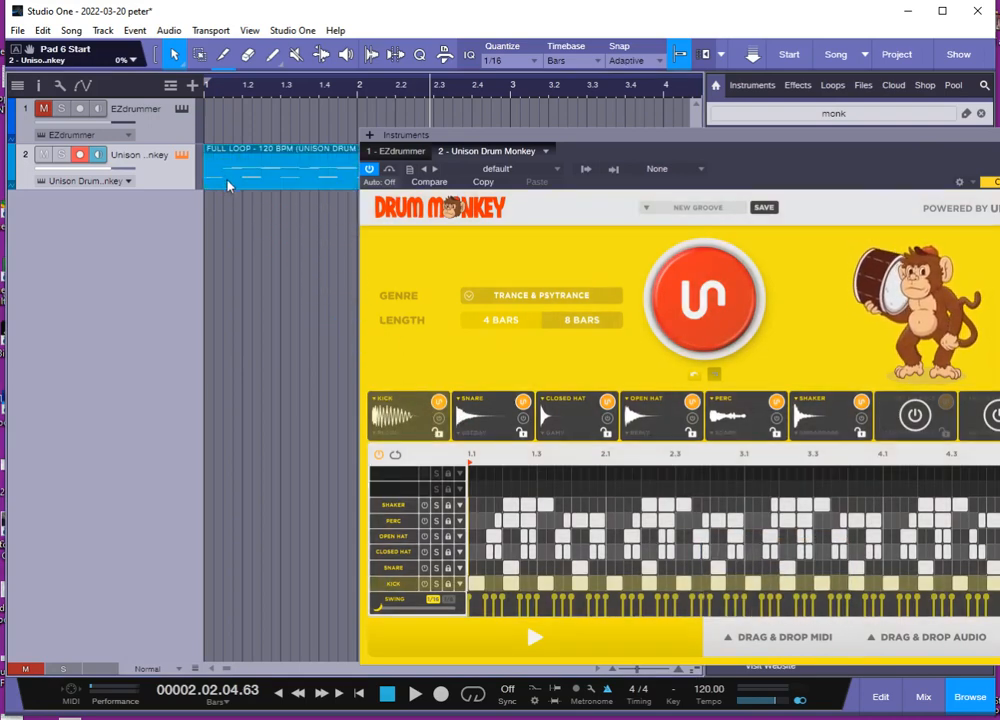
{"action": "double_click", "coordinate": [233, 176]}
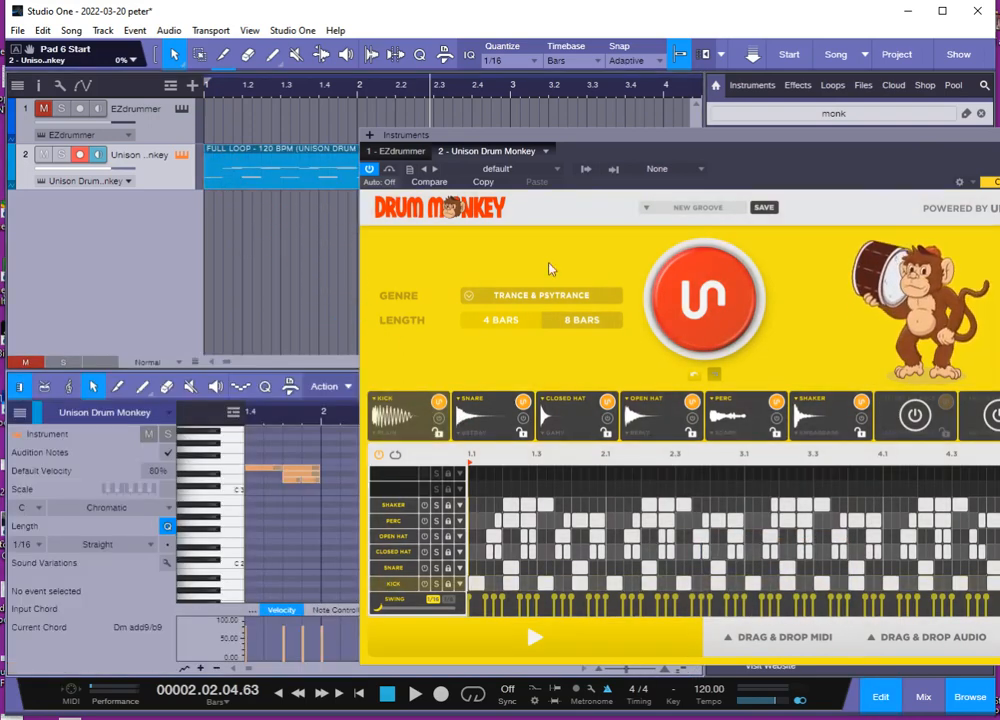
{"action": "key", "text": "F11"}
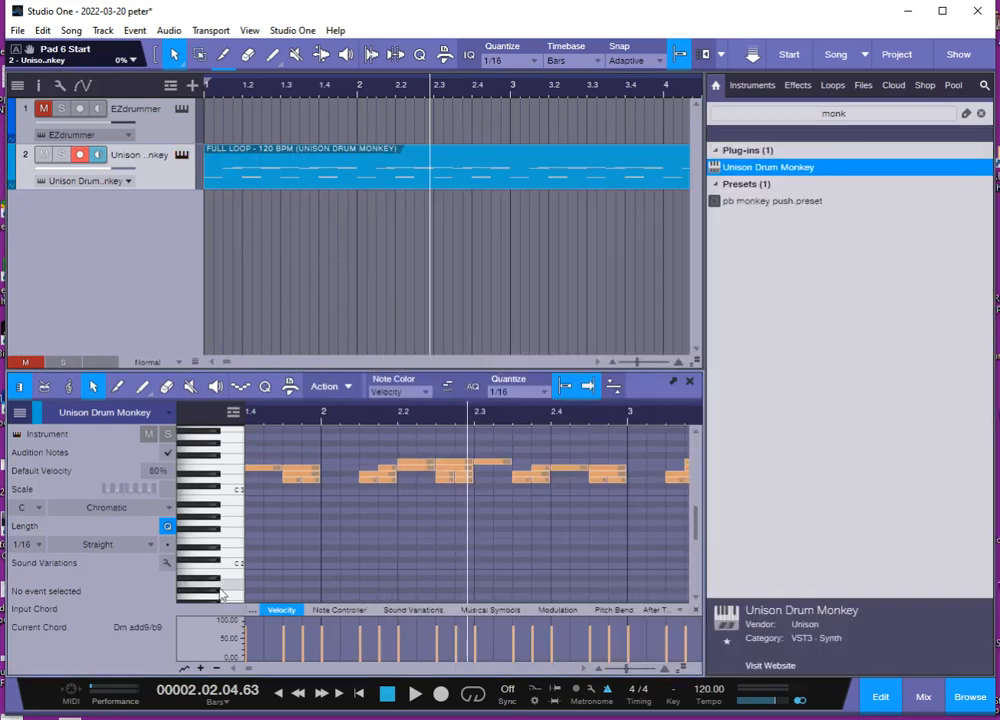
Examine the kick and snare pitches around C1 in the imported Trance & Psytrance loop
{"action": "scroll", "coordinate": [280, 510], "scroll_direction": "down", "scroll_amount": 3}
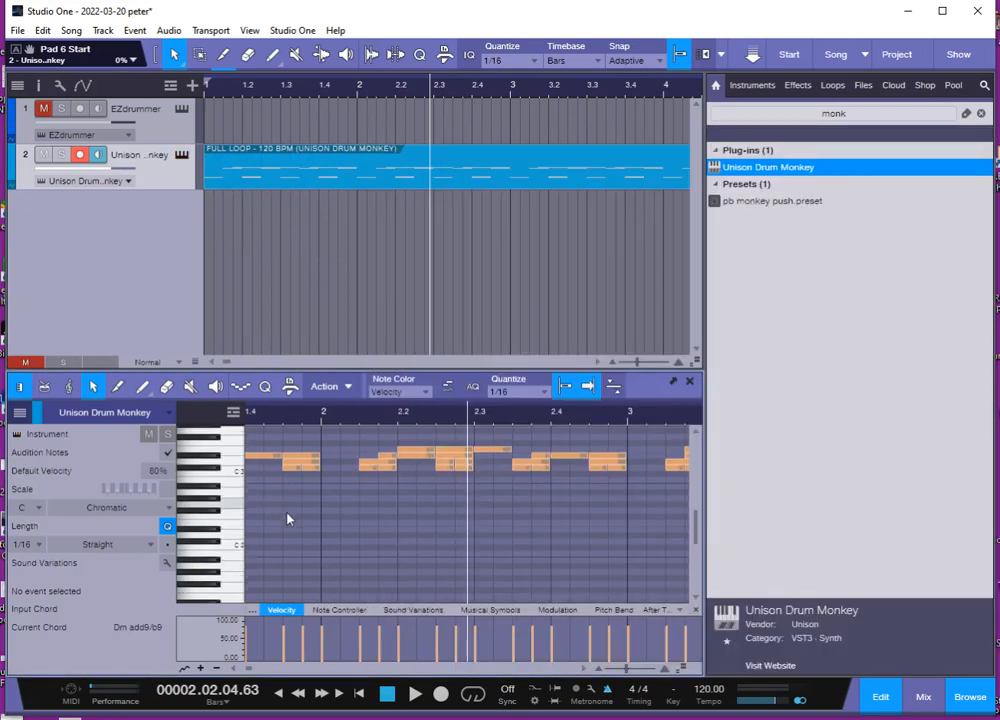
{"action": "scroll", "coordinate": [293, 517], "scroll_direction": "down", "scroll_amount": 1}
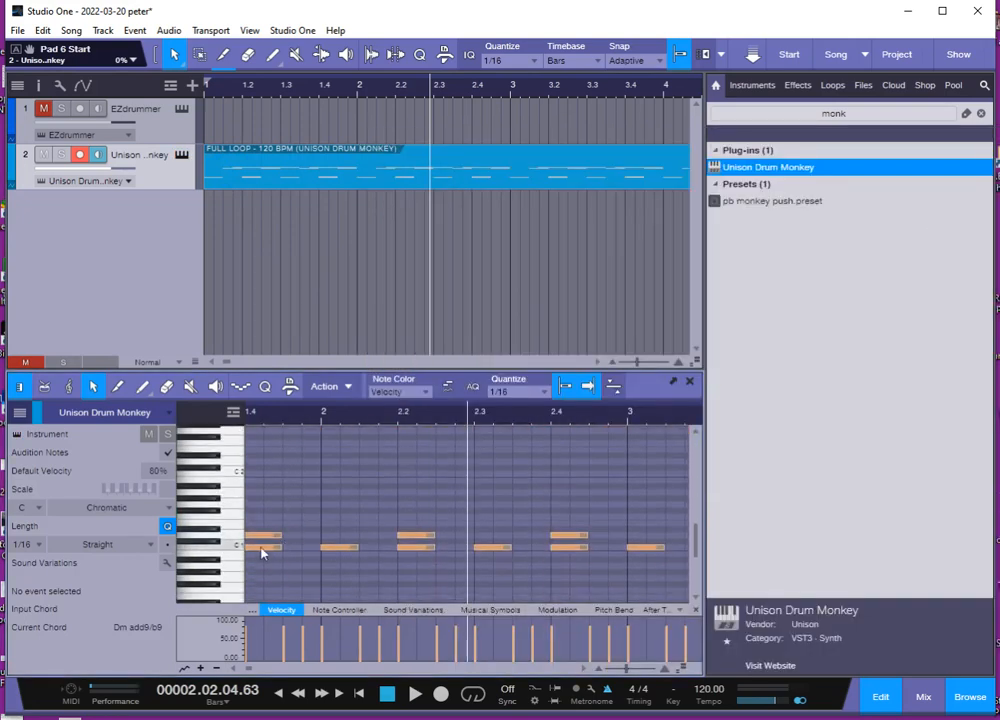
{"action": "left_click", "coordinate": [263, 537]}
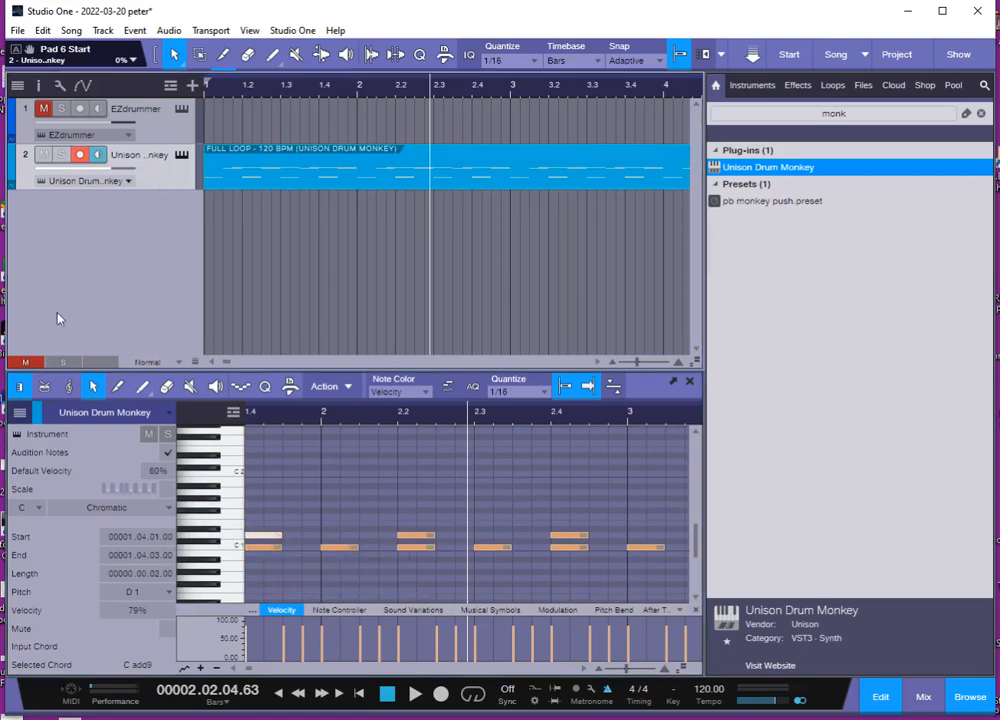
{"action": "left_click", "coordinate": [153, 184]}
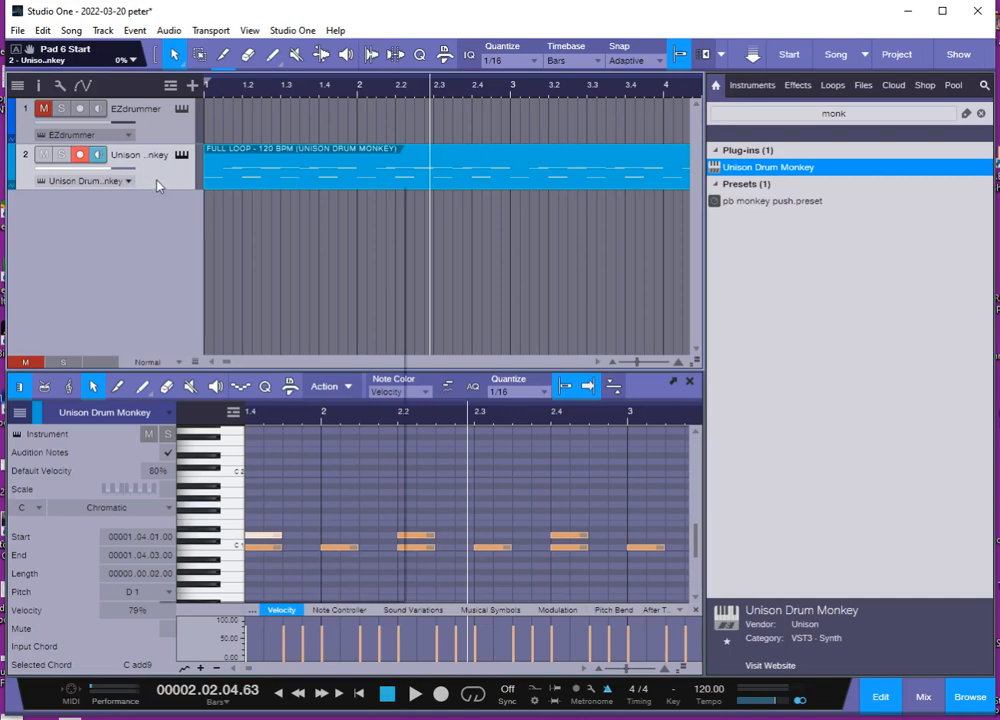
Remove the Unison Drum Monkey track together with its instrument and add a fresh Drum Monkey instrument track below EZdrummer
{"action": "right_click", "coordinate": [170, 175]}
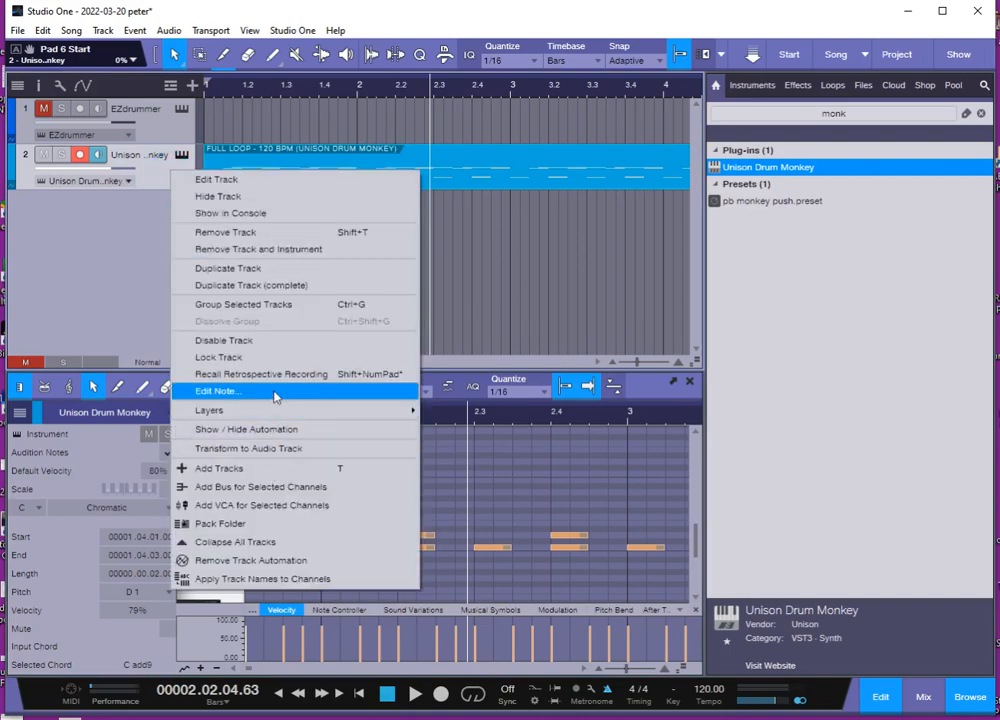
{"action": "left_click", "coordinate": [279, 251]}
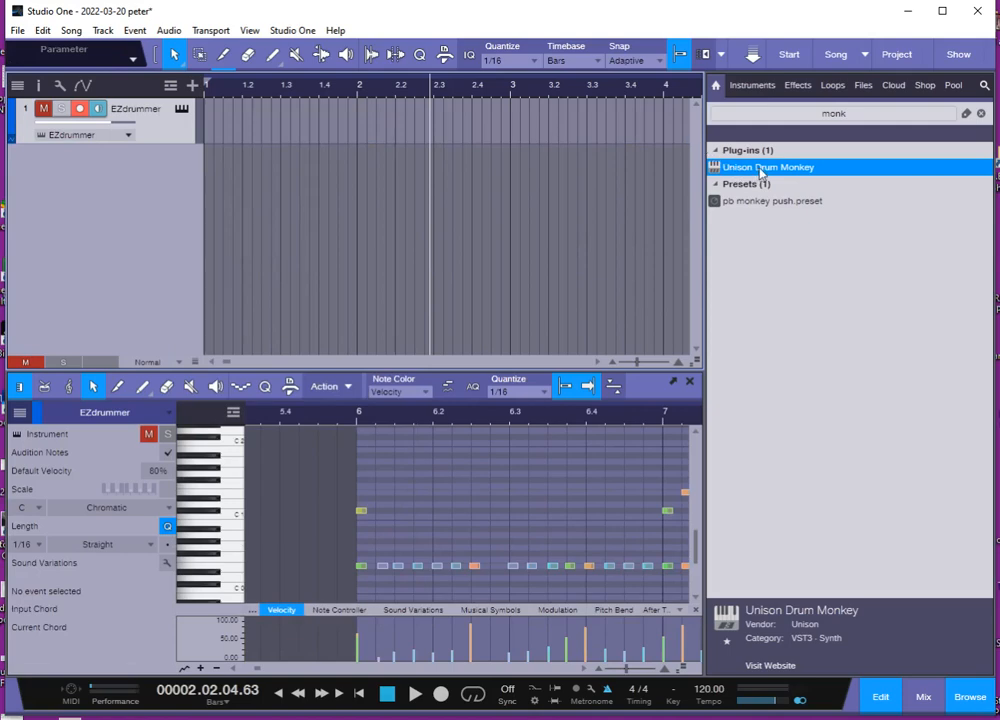
{"action": "left_click_drag", "start_coordinate": [760, 172], "coordinate": [58, 166]}
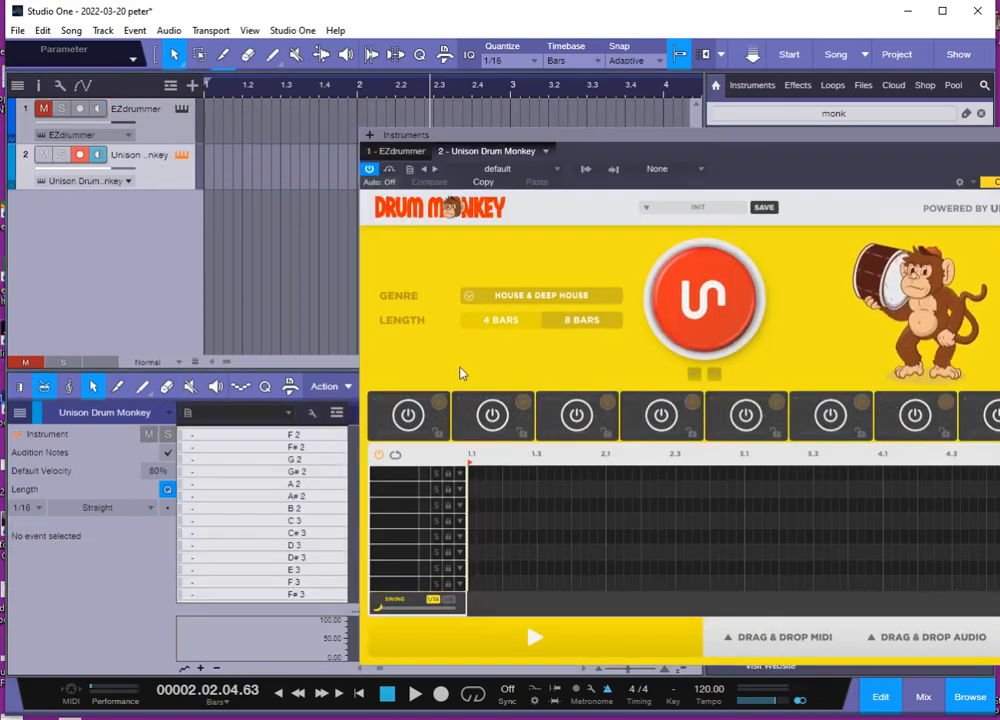
Load the "20220320 GM MIDI KIT" preset in the new Drum Monkey instance
{"action": "left_click_drag", "start_coordinate": [714, 134], "coordinate": [460, 107]}
{"action": "left_click", "coordinate": [440, 150]}
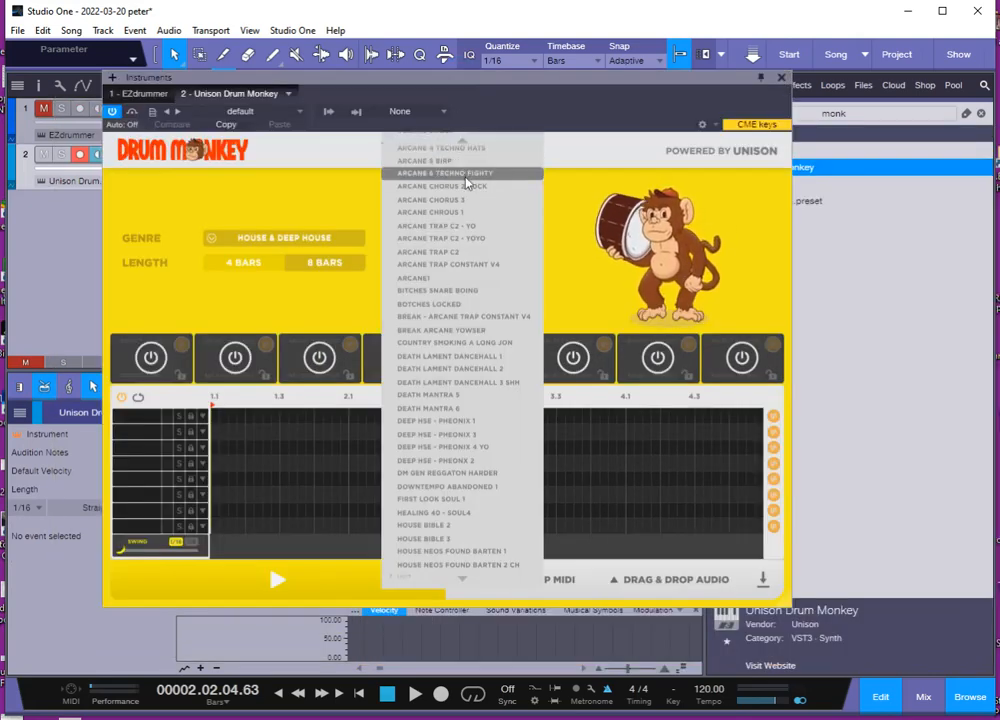
{"action": "mouse_move", "coordinate": [473, 140]}
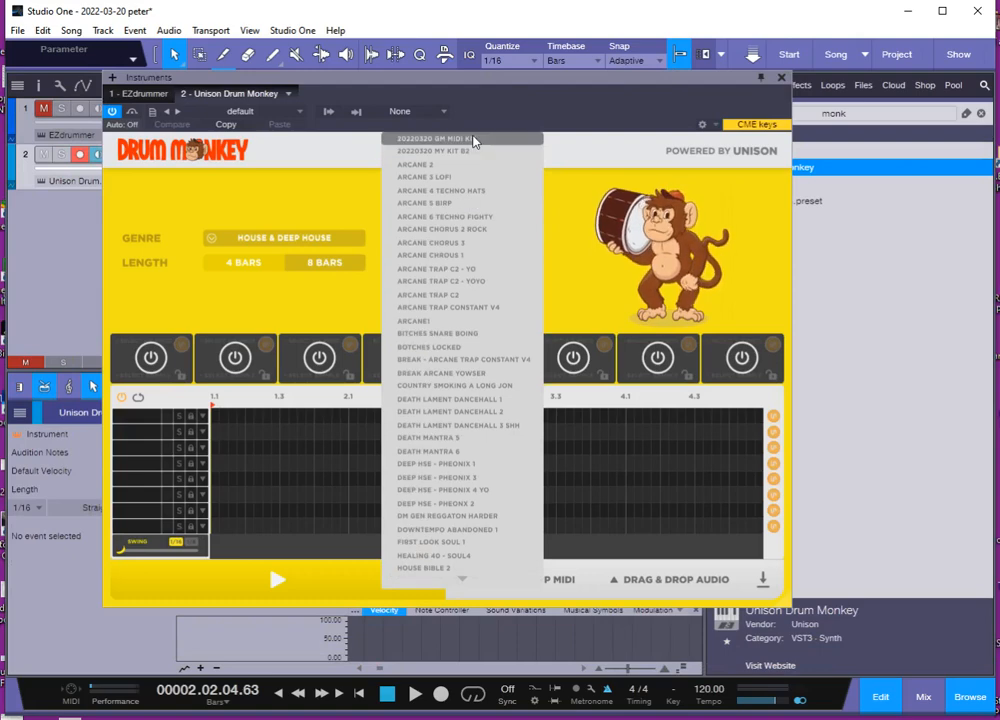
{"action": "left_click", "coordinate": [476, 139]}
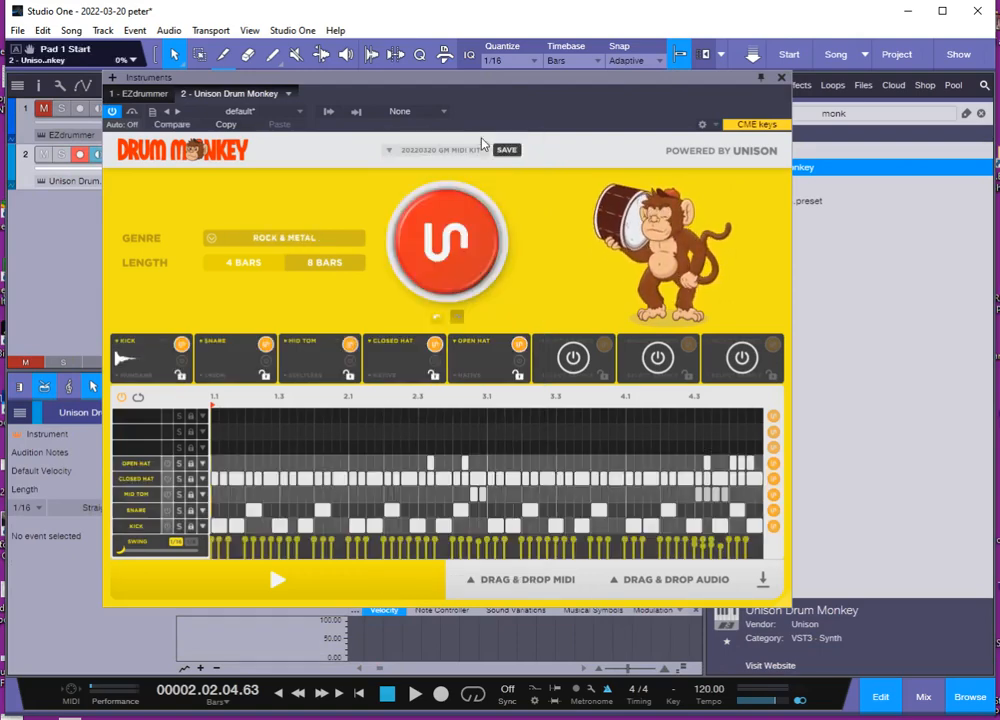
Set the genre to Pop & Future Pop and generate a new groove
{"action": "left_click", "coordinate": [272, 238]}
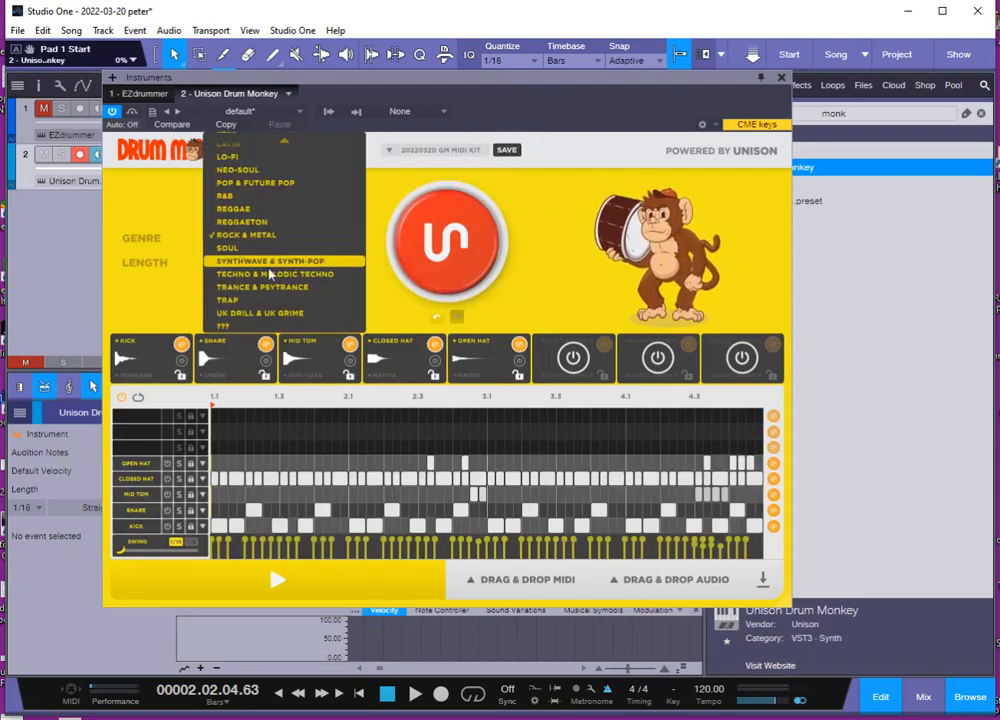
{"action": "left_click", "coordinate": [281, 186]}
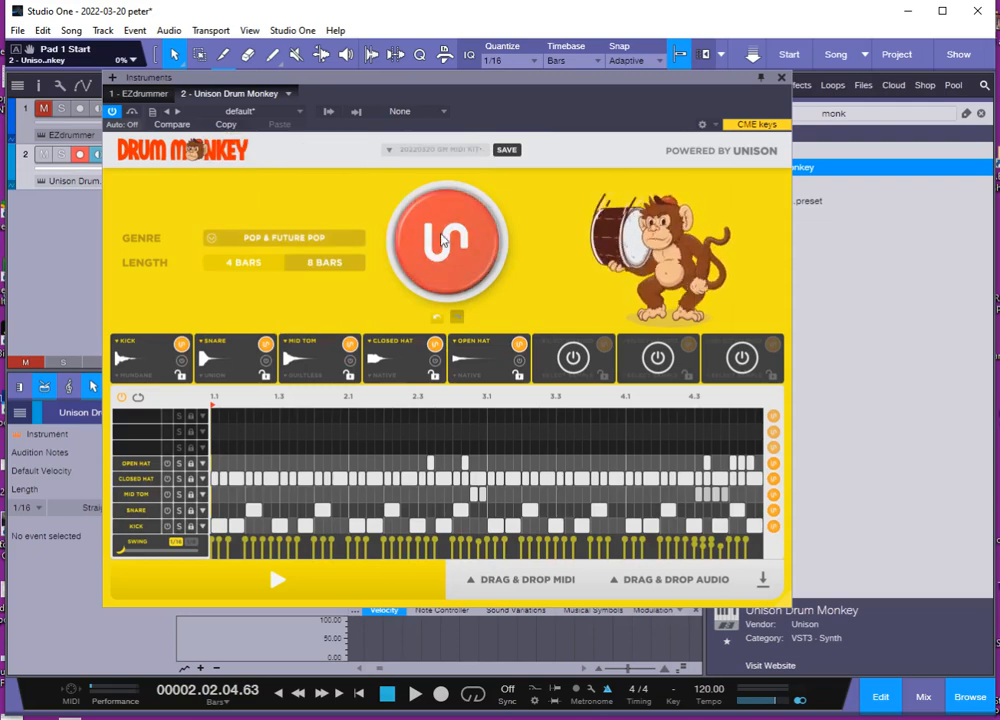
{"action": "left_click", "coordinate": [440, 240]}
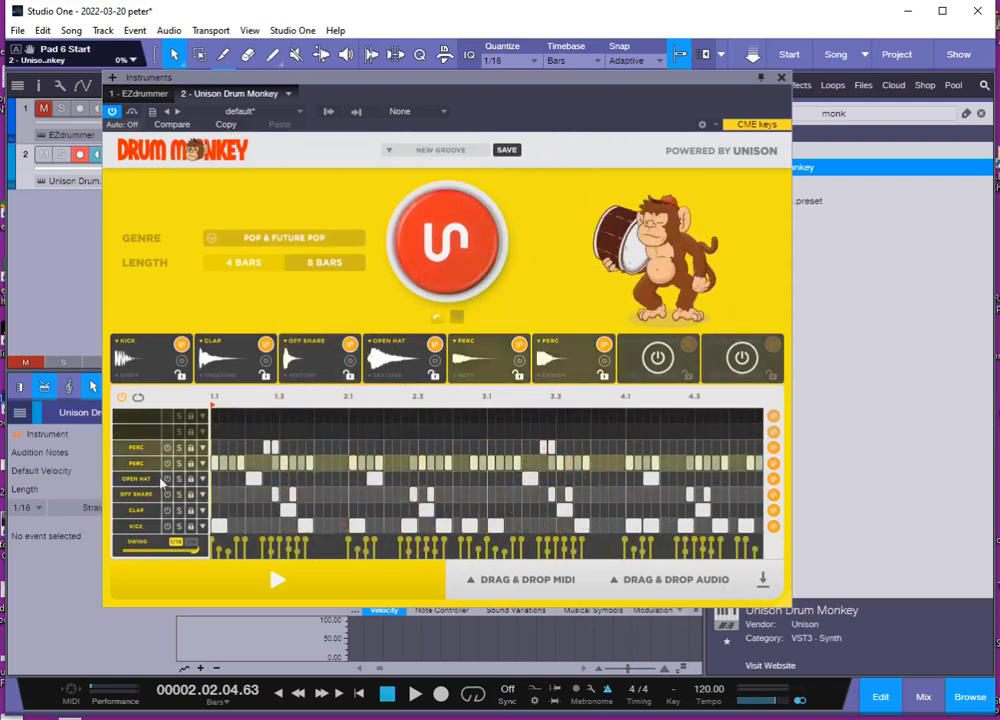
Inspect the output notes of the kick and clap in the Pop & Future Pop groove
{"action": "left_click", "coordinate": [128, 533]}
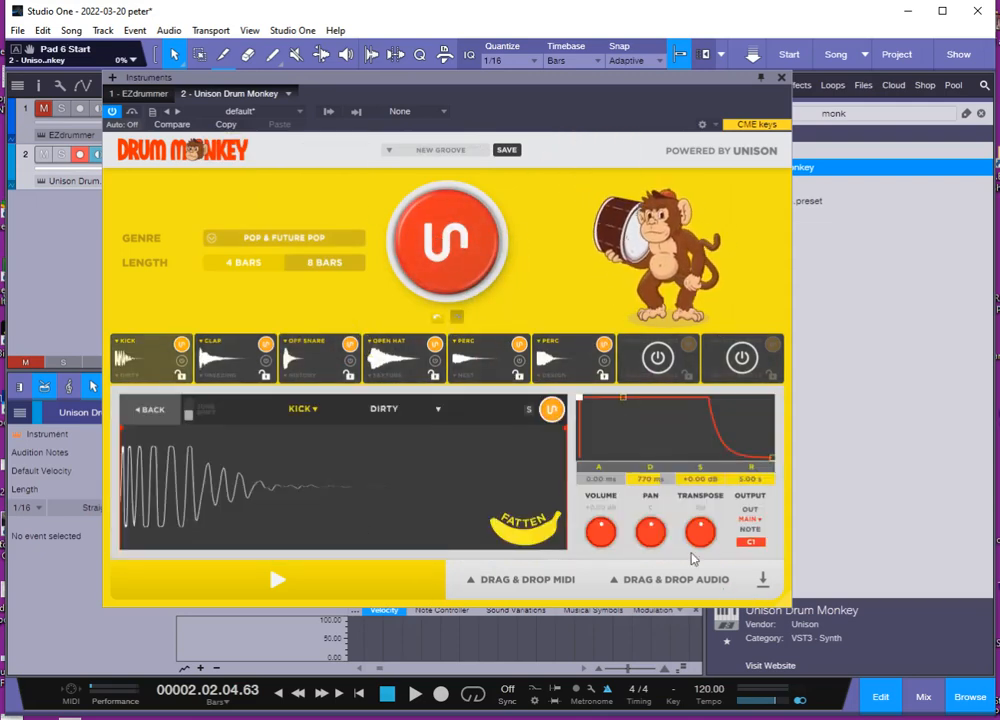
{"action": "left_click", "coordinate": [150, 409]}
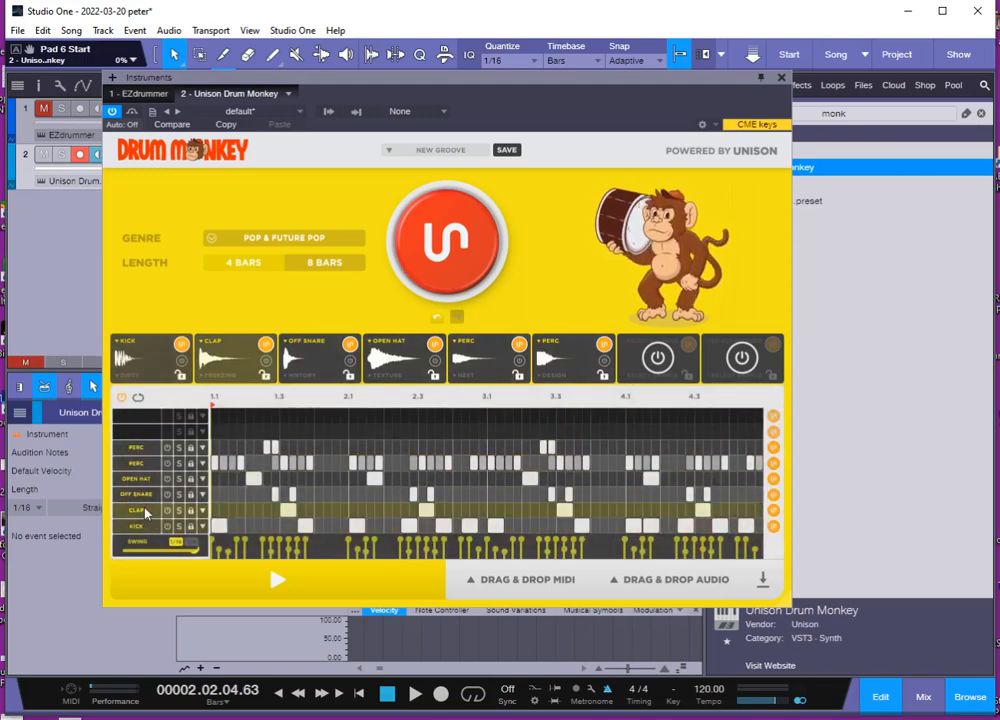
{"action": "left_click", "coordinate": [140, 517]}
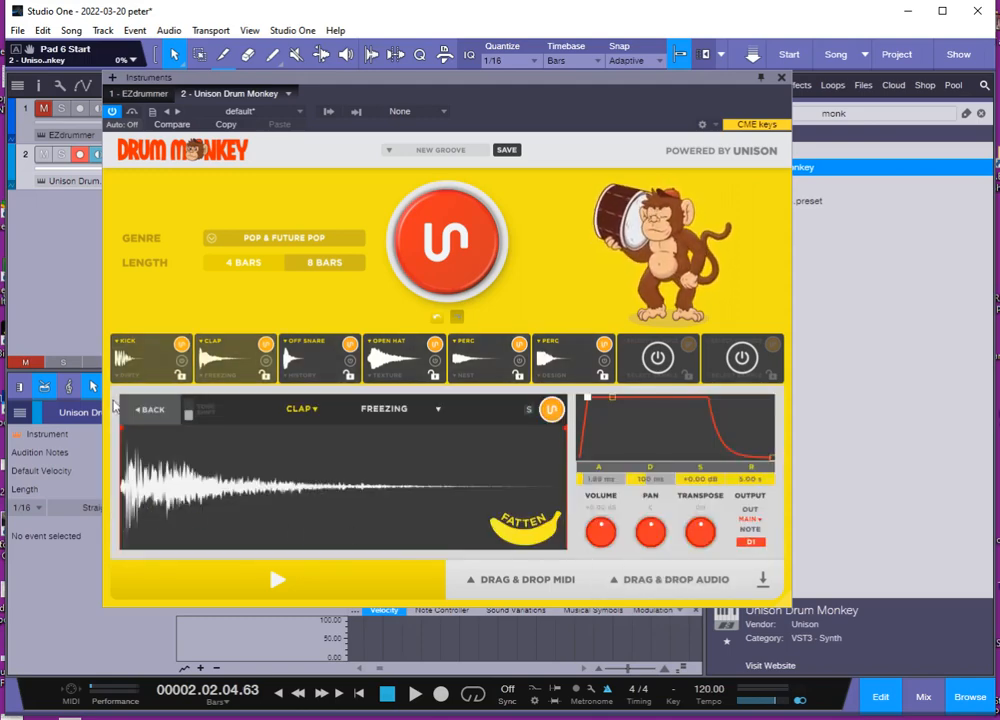
{"action": "left_click", "coordinate": [148, 410]}
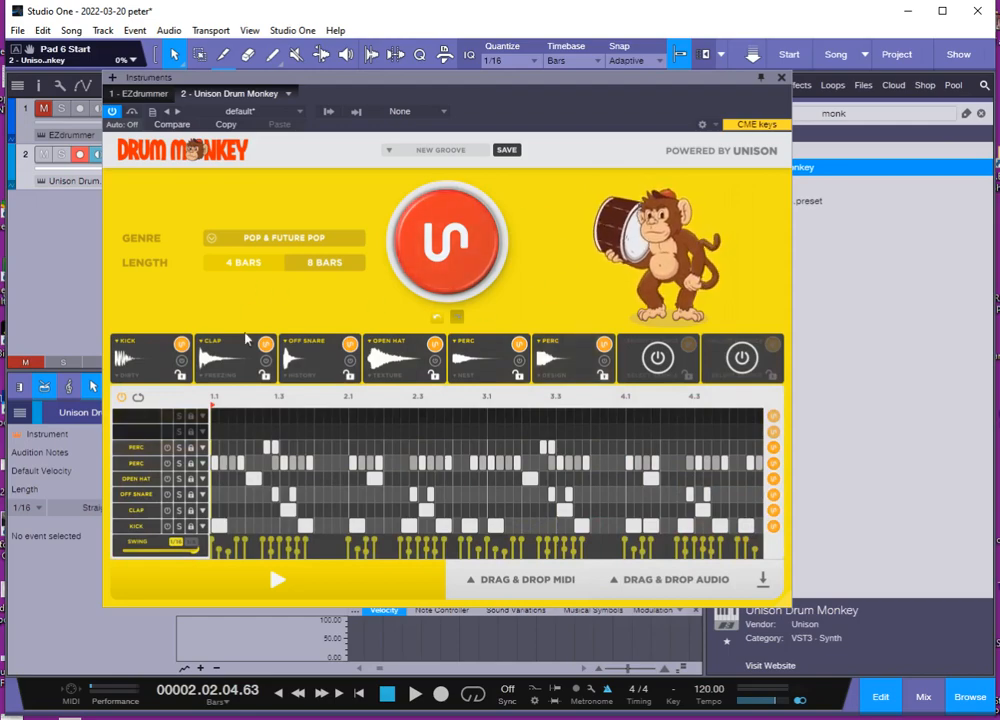
Generate further Pop & Future Pop grooves and a Jazz groove, and inspect the Jazz kick's output note
{"action": "left_click", "coordinate": [462, 256]}
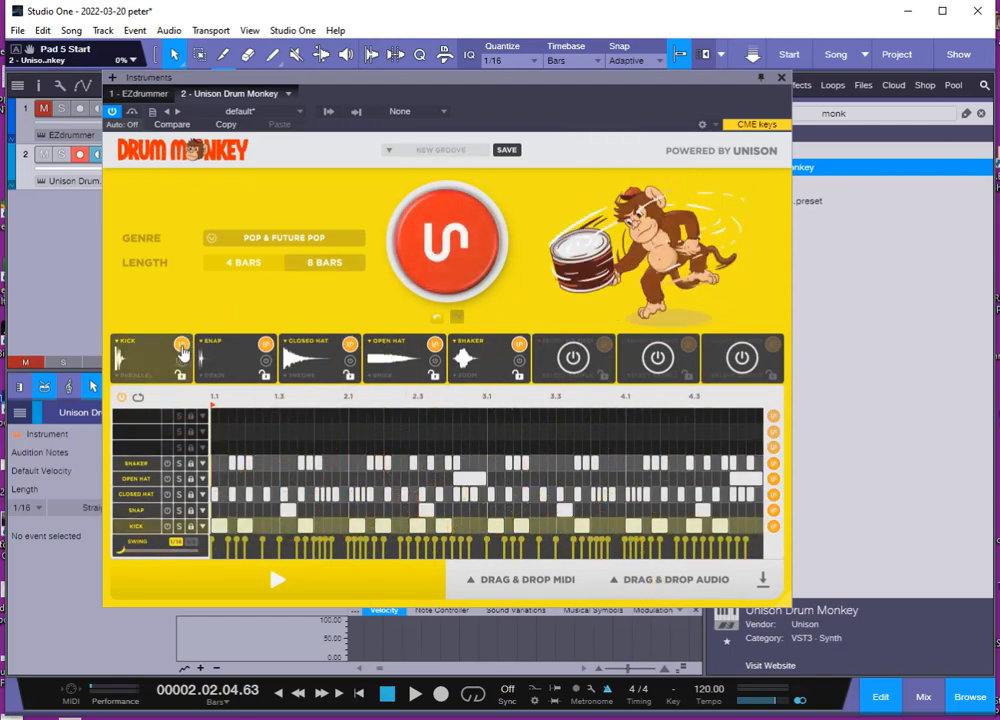
{"action": "left_click", "coordinate": [262, 265]}
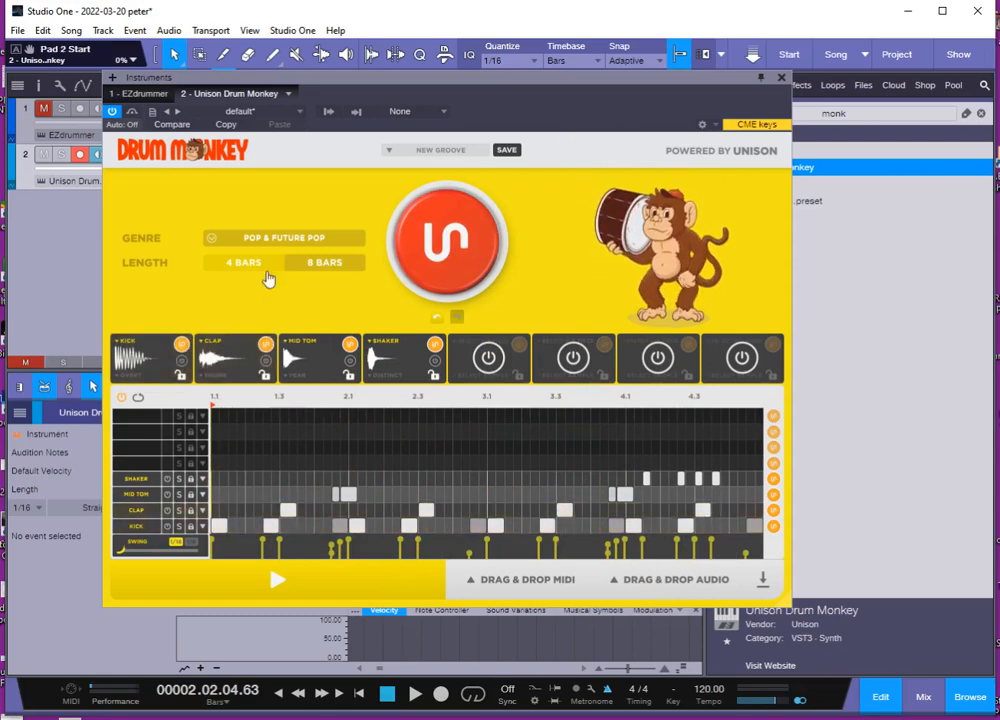
{"action": "left_click", "coordinate": [285, 238]}
{"action": "scroll", "coordinate": [278, 196], "scroll_direction": "up", "scroll_amount": 1}
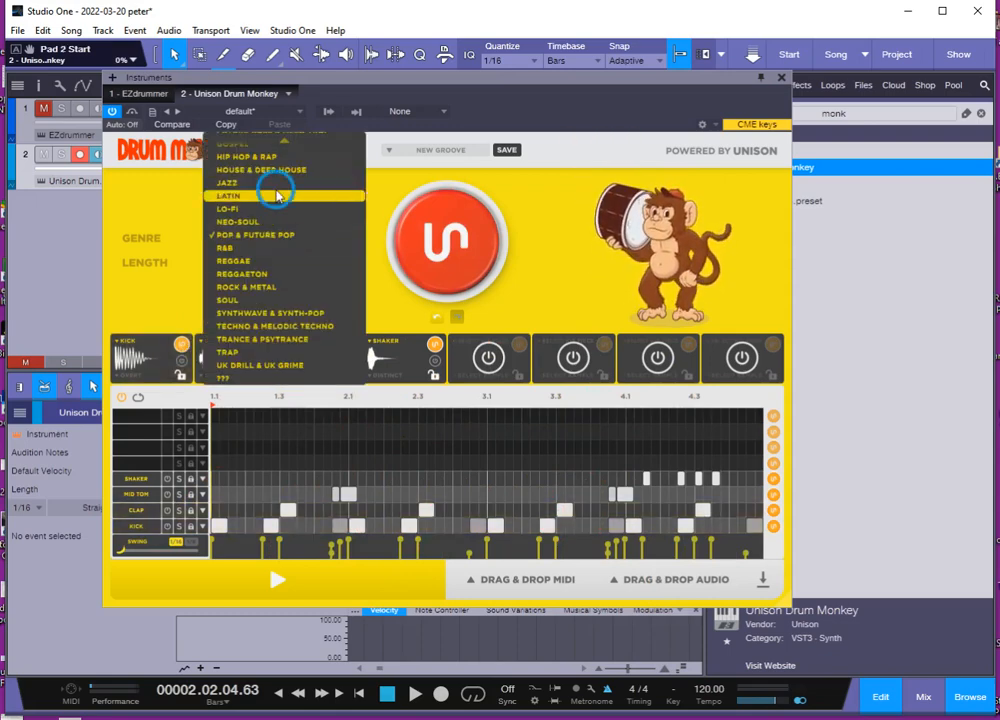
{"action": "left_click", "coordinate": [270, 183]}
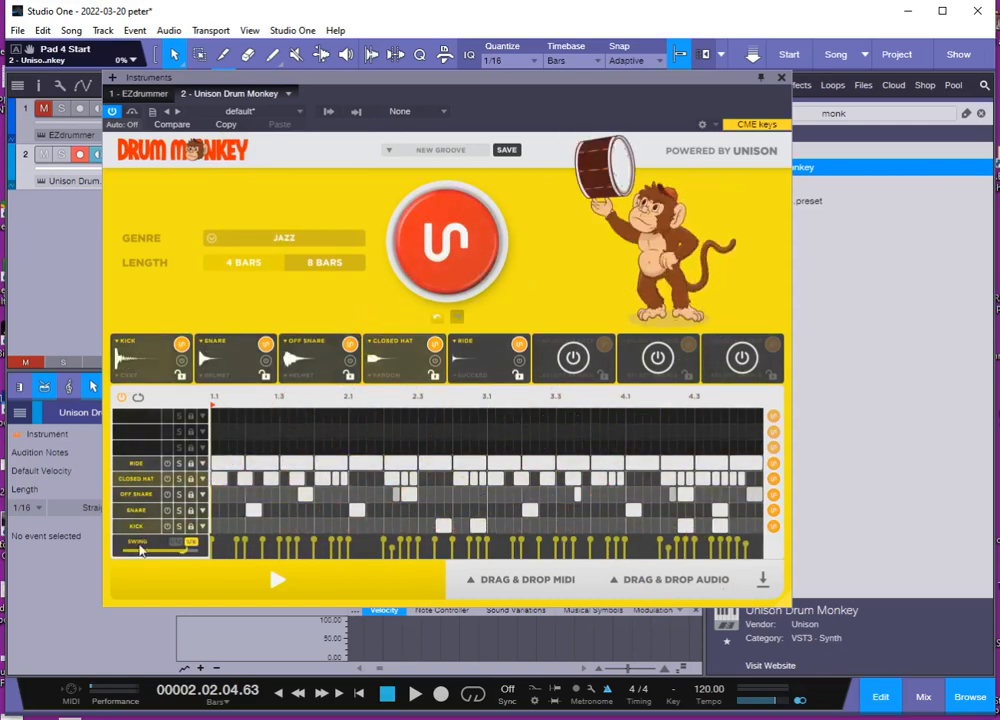
{"action": "left_click", "coordinate": [137, 531]}
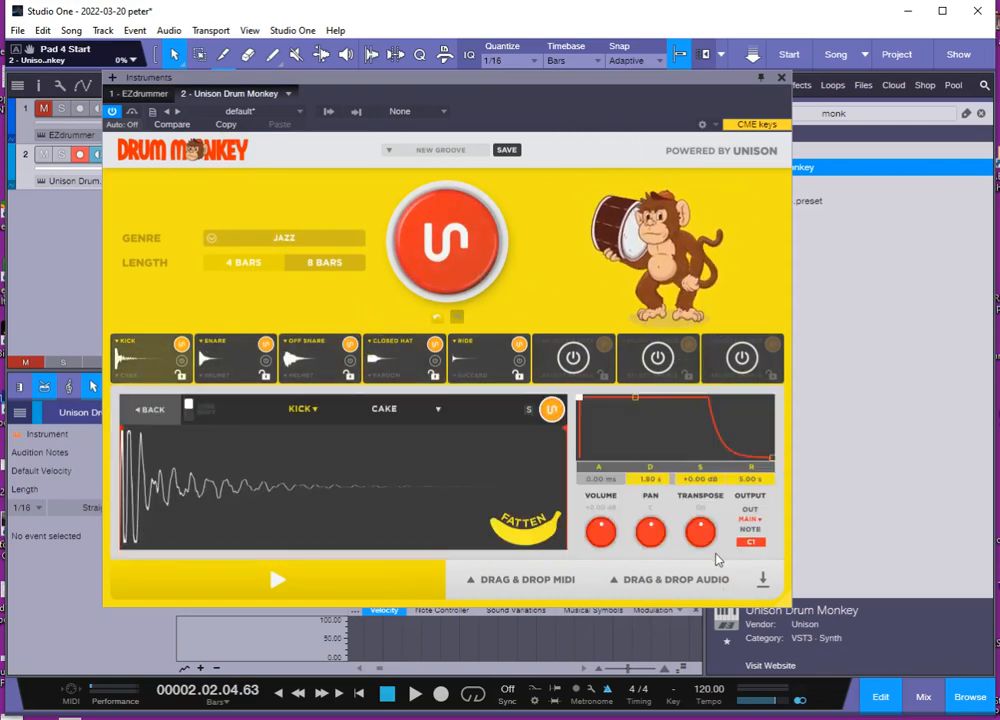
{"action": "left_click", "coordinate": [148, 409]}
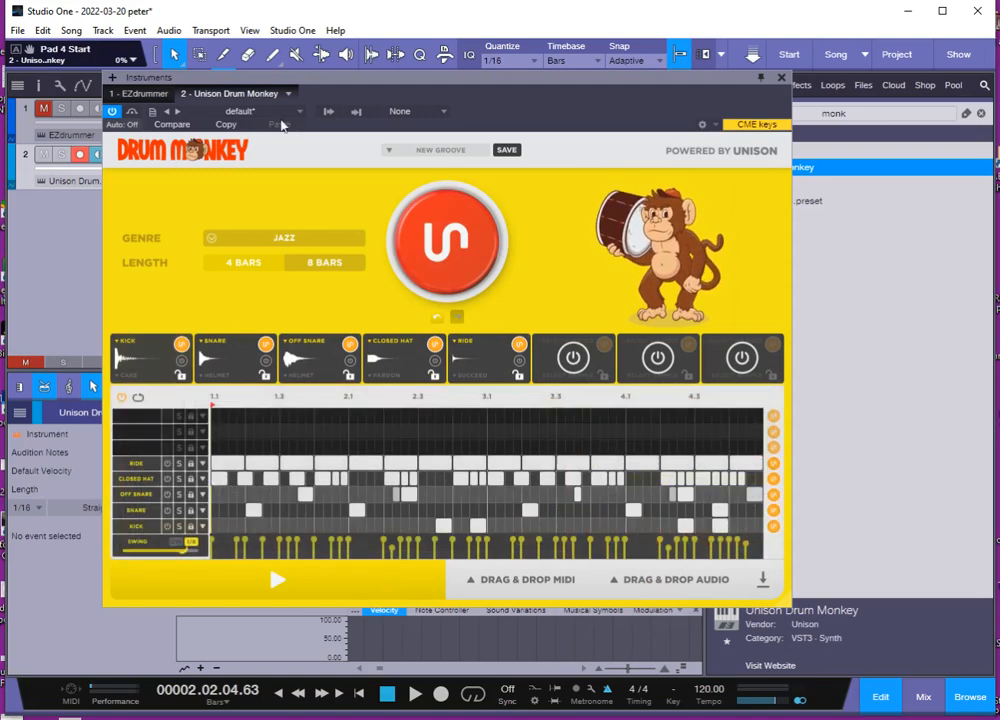
Place the Jazz groove's combined MIDI at bar 1 of the Unison Drum Monkey track and show its notes in piano view
{"action": "left_click_drag", "start_coordinate": [322, 93], "coordinate": [709, 97]}
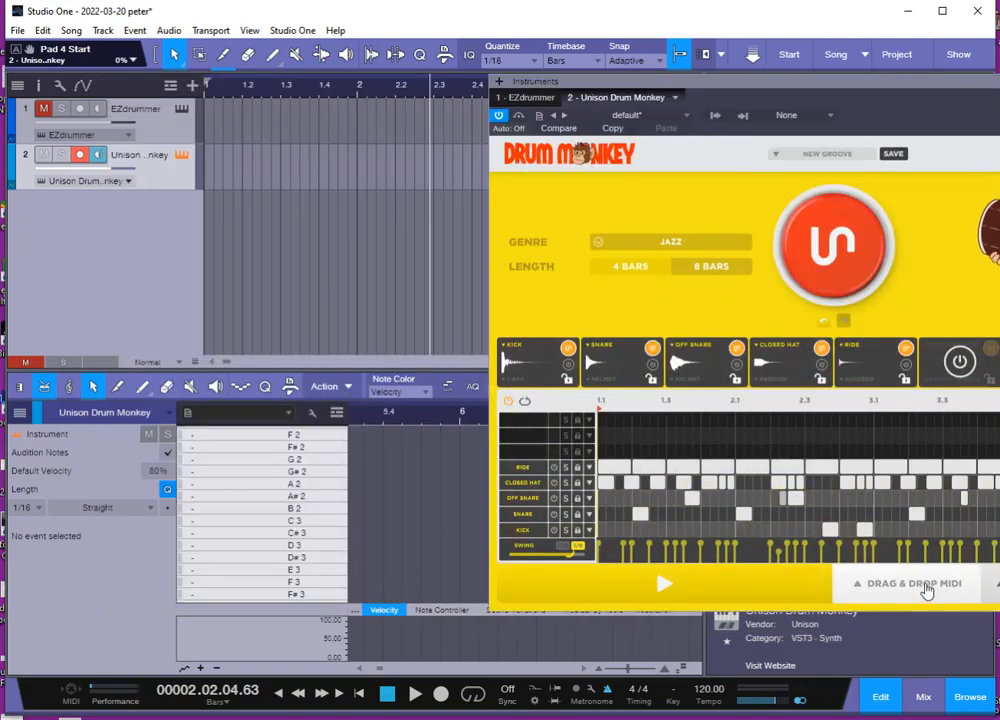
{"action": "mouse_move", "coordinate": [927, 591]}
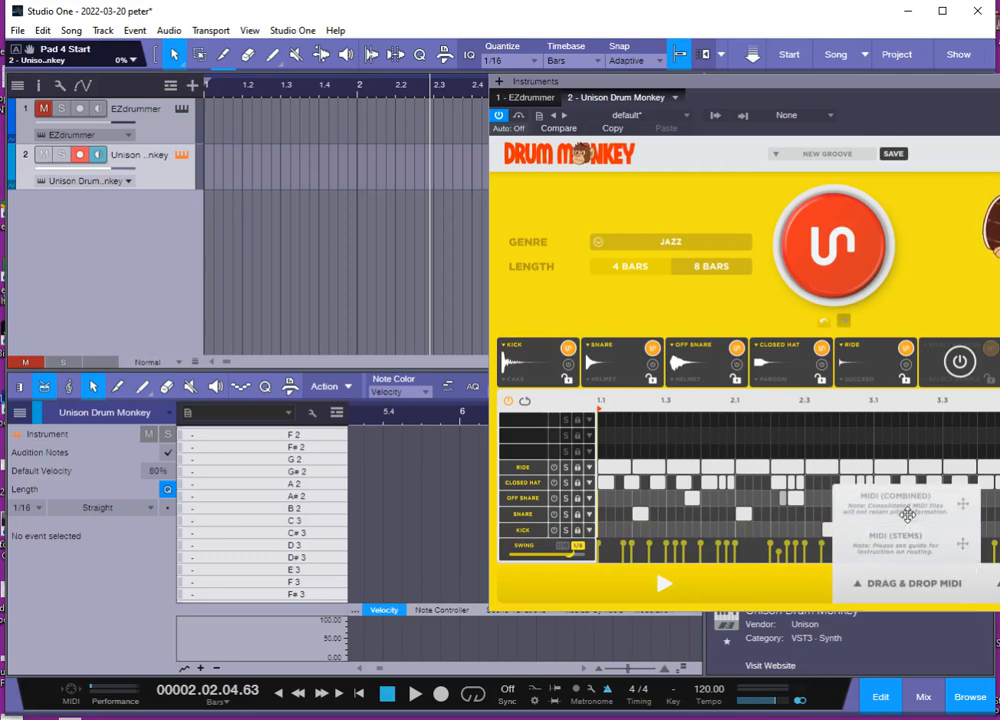
{"action": "left_click_drag", "start_coordinate": [907, 514], "coordinate": [236, 182]}
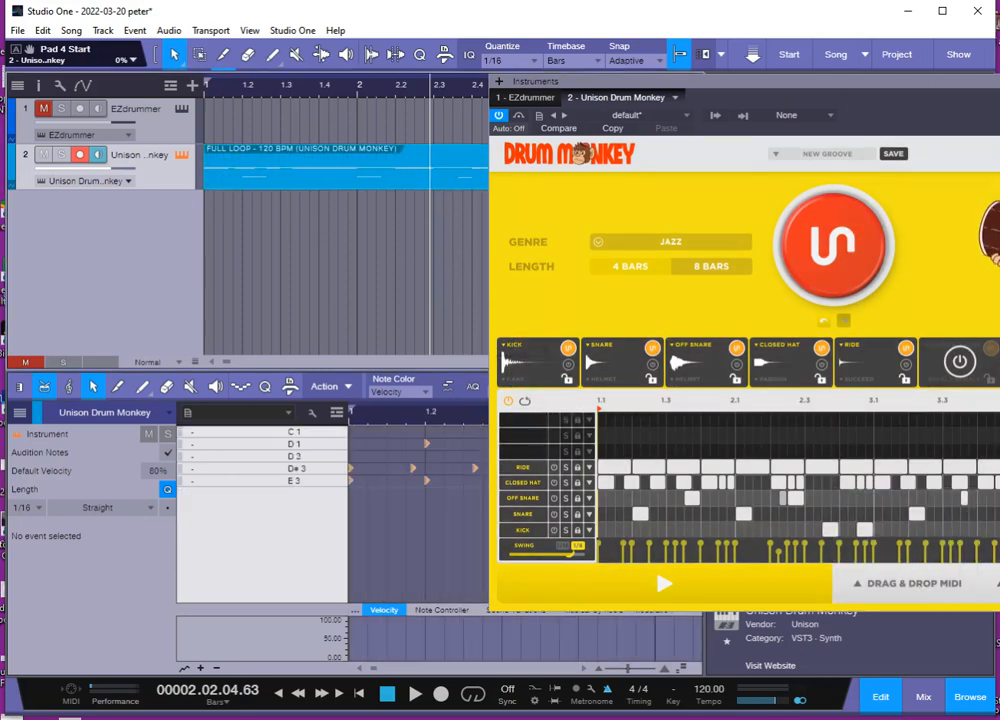
{"action": "left_click", "coordinate": [181, 155]}
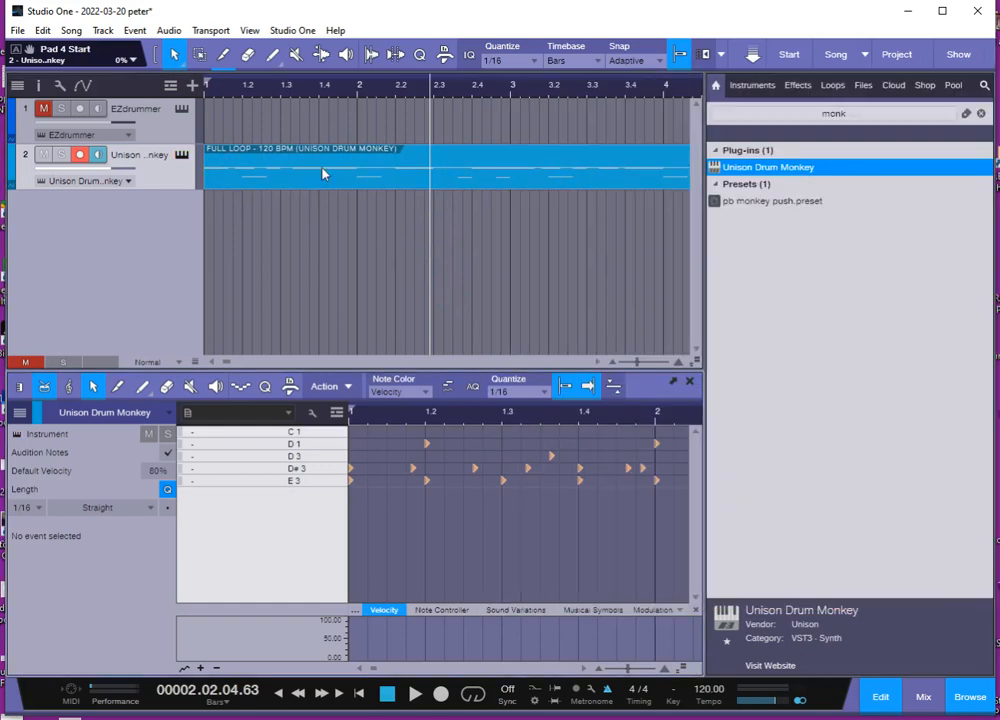
{"action": "left_click", "coordinate": [22, 390]}
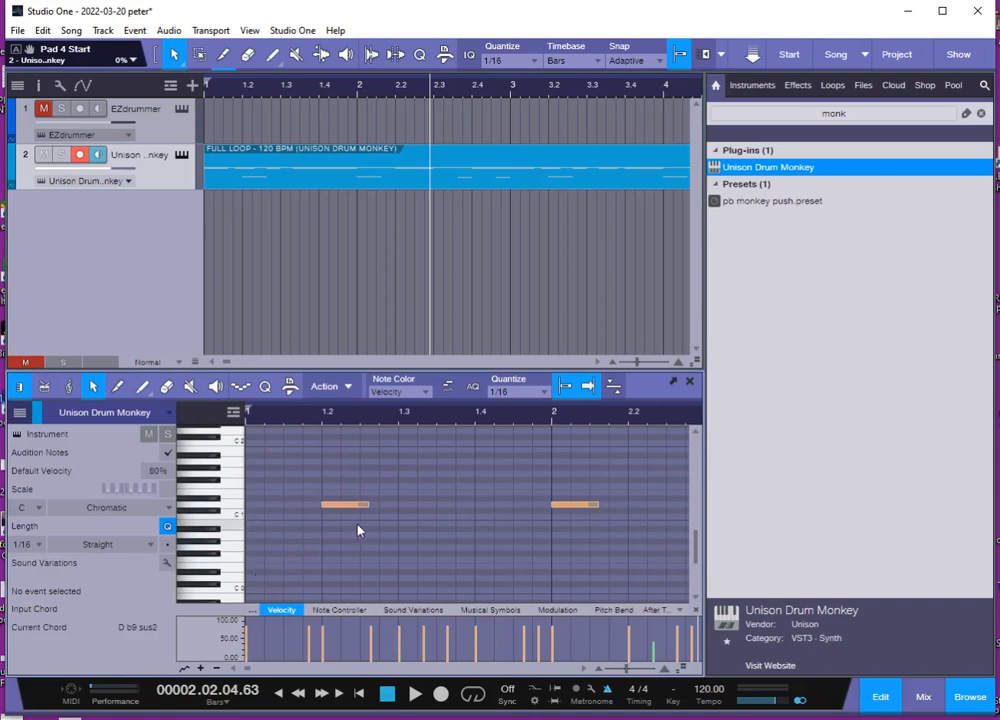
Examine the Jazz loop's notes around C1 and play its opening to check the kick and snare pitches
{"action": "scroll", "coordinate": [360, 530], "scroll_direction": "down", "scroll_amount": 5}
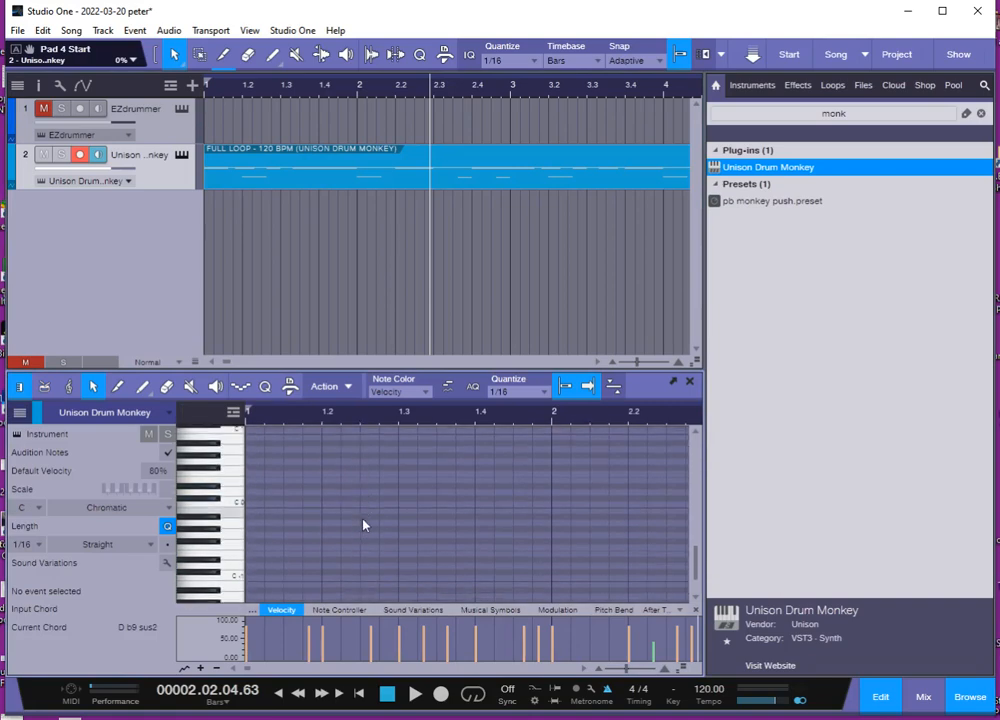
{"action": "scroll", "coordinate": [377, 521], "scroll_direction": "up", "scroll_amount": 8}
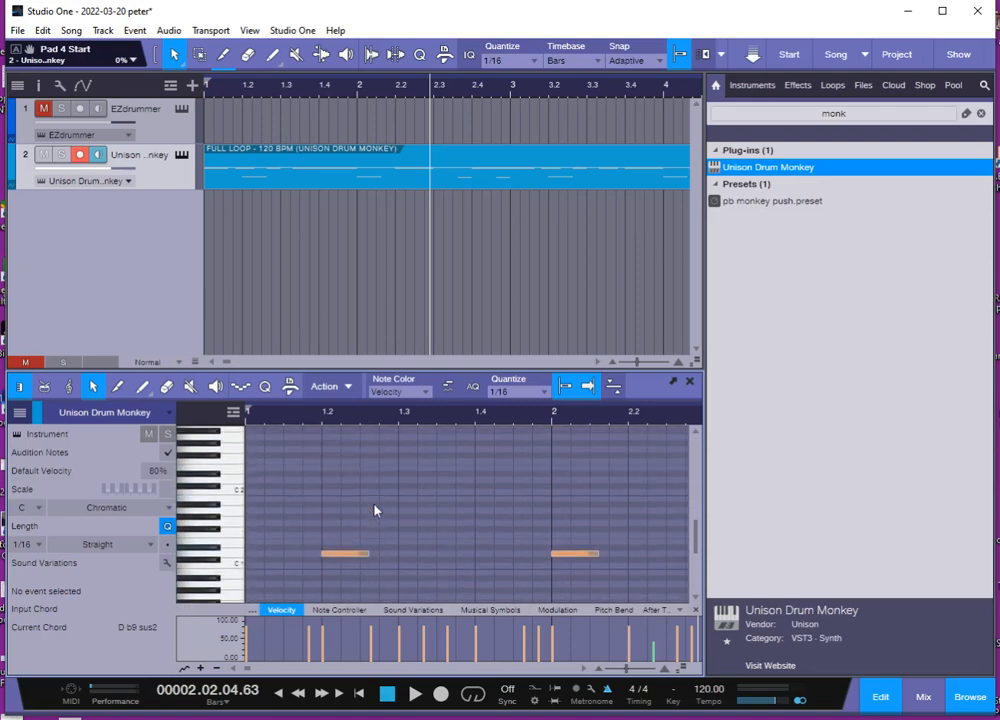
{"action": "scroll", "coordinate": [376, 511], "scroll_direction": "down", "scroll_amount": 5}
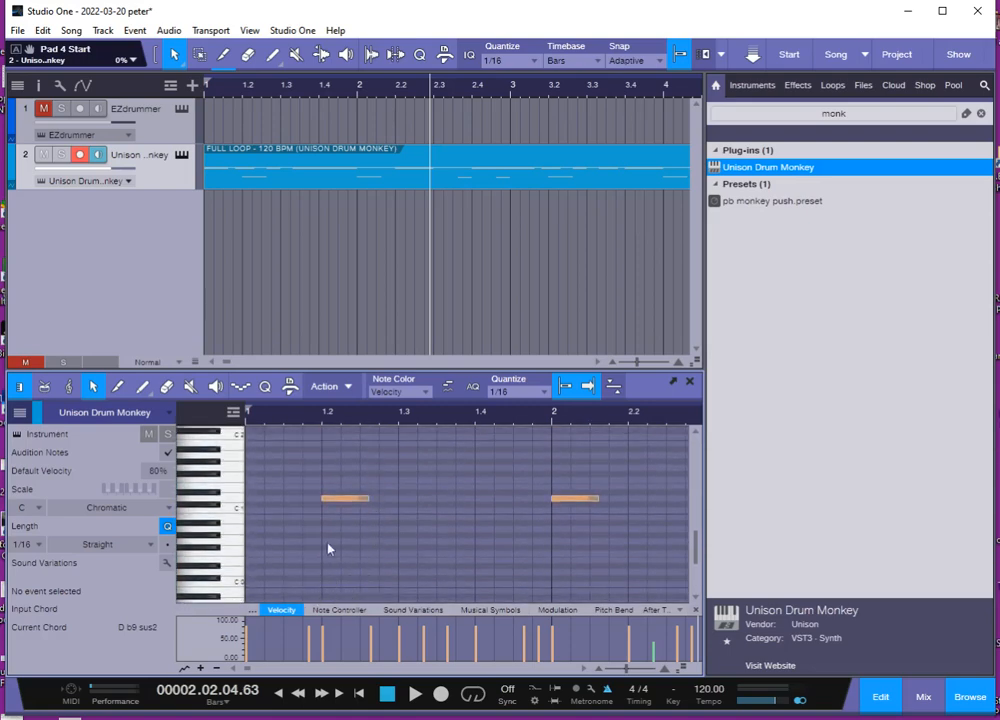
{"action": "key", "text": "comma"}
{"action": "key", "text": "space"}
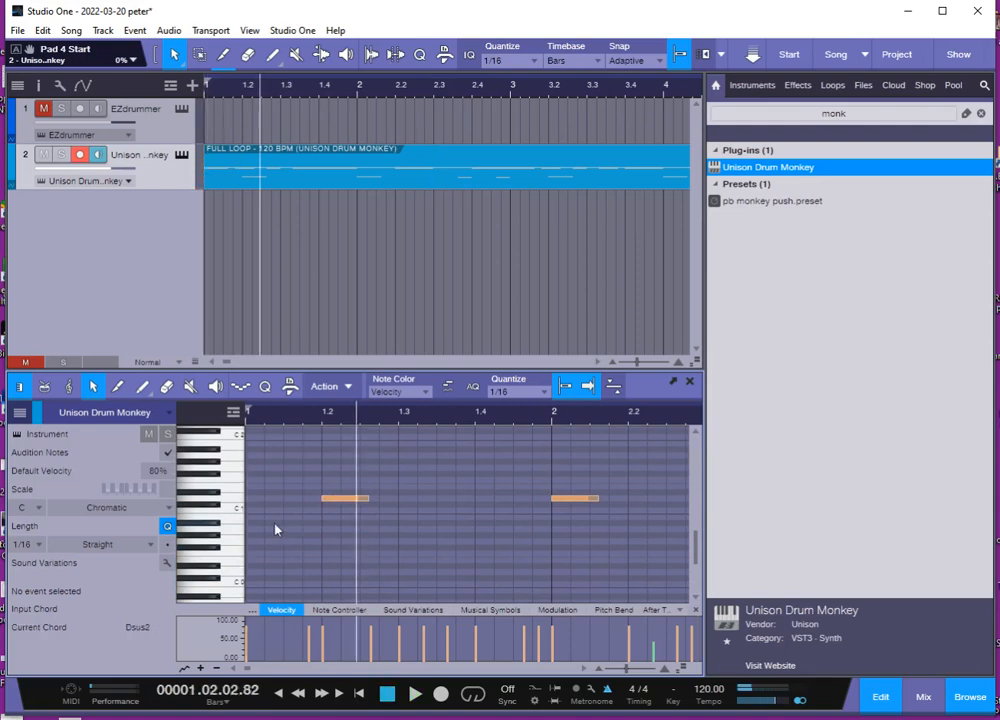
{"action": "left_click", "coordinate": [241, 90]}
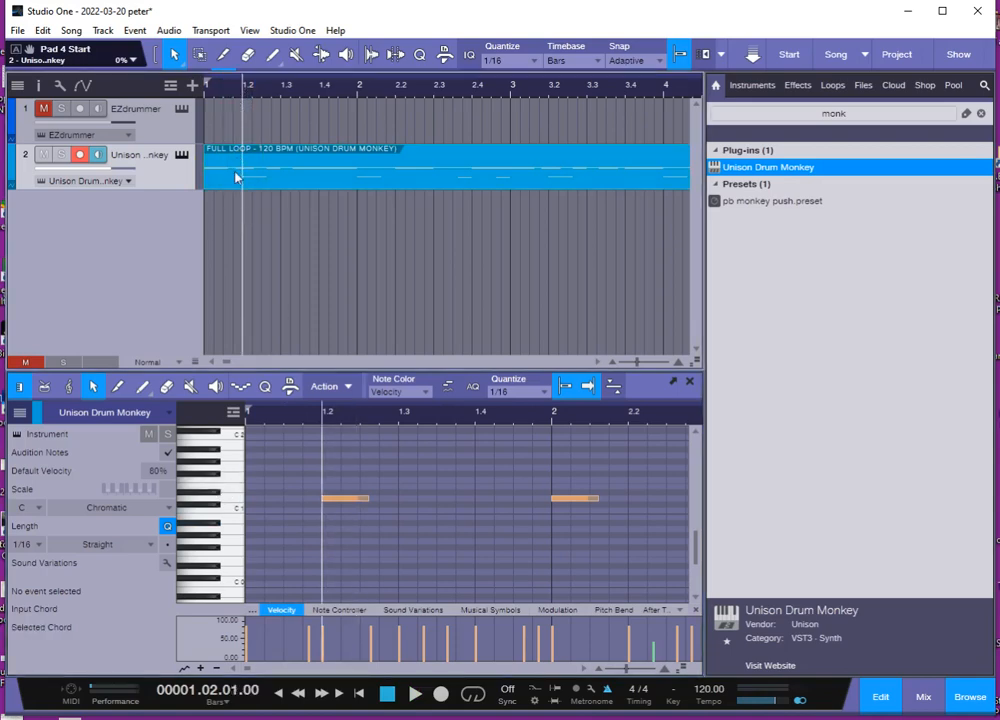
{"action": "scroll", "coordinate": [281, 537], "scroll_direction": "down", "scroll_amount": 2}
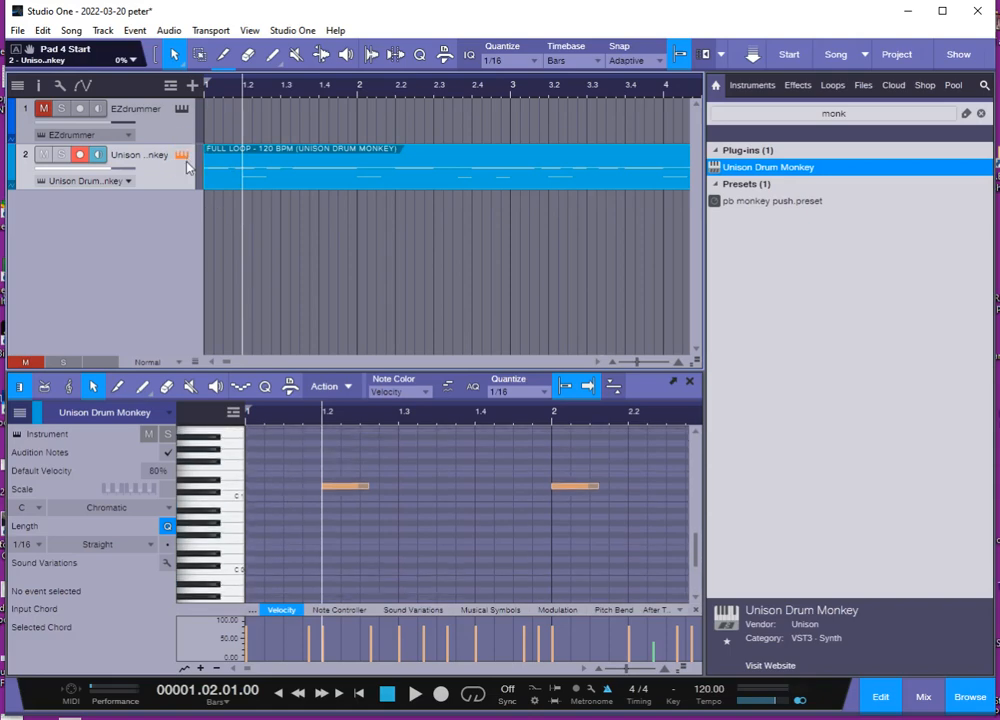
Reopen Drum Monkey, generate two more Jazz grooves, and move its window clear of the track's MIDI loop
{"action": "left_click", "coordinate": [183, 157]}
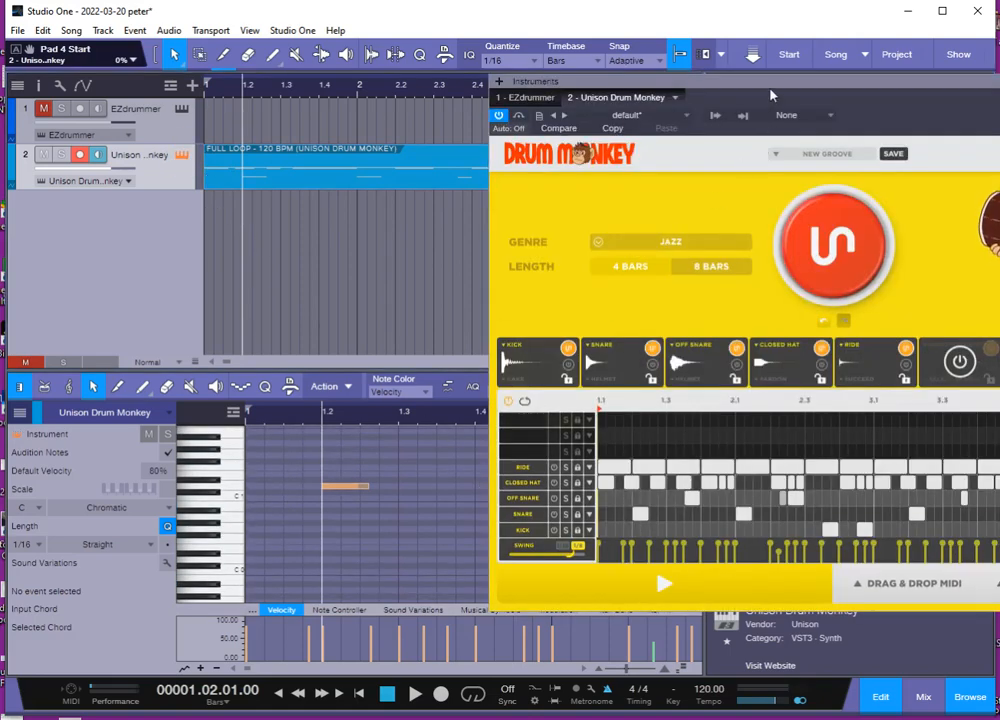
{"action": "left_click_drag", "start_coordinate": [772, 88], "coordinate": [496, 100]}
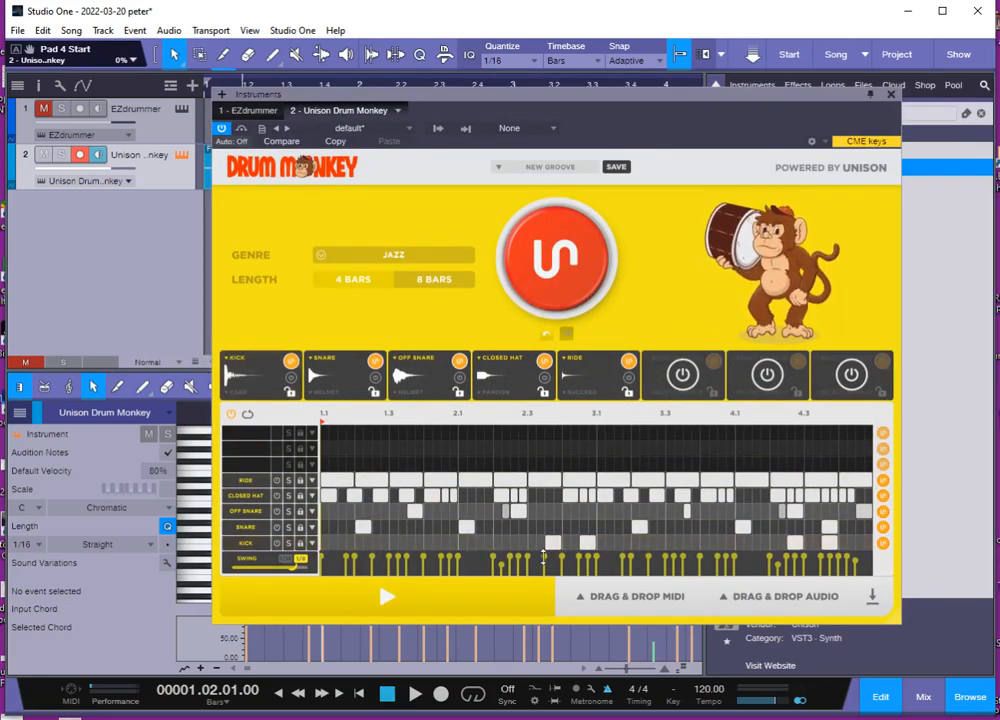
{"action": "left_click", "coordinate": [535, 255]}
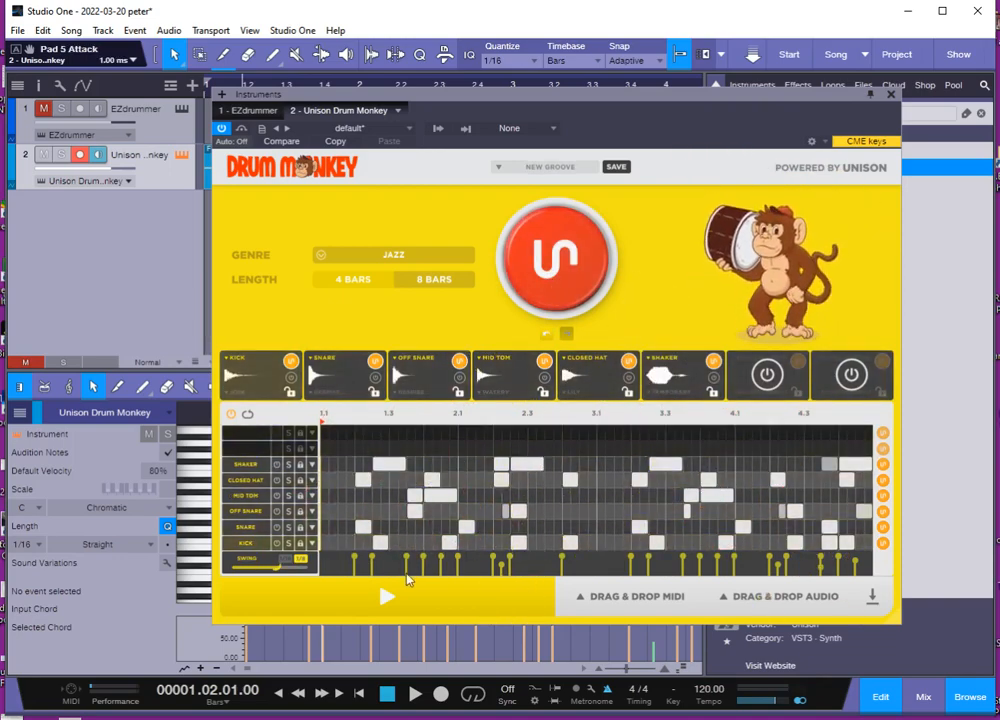
{"action": "left_click", "coordinate": [560, 255]}
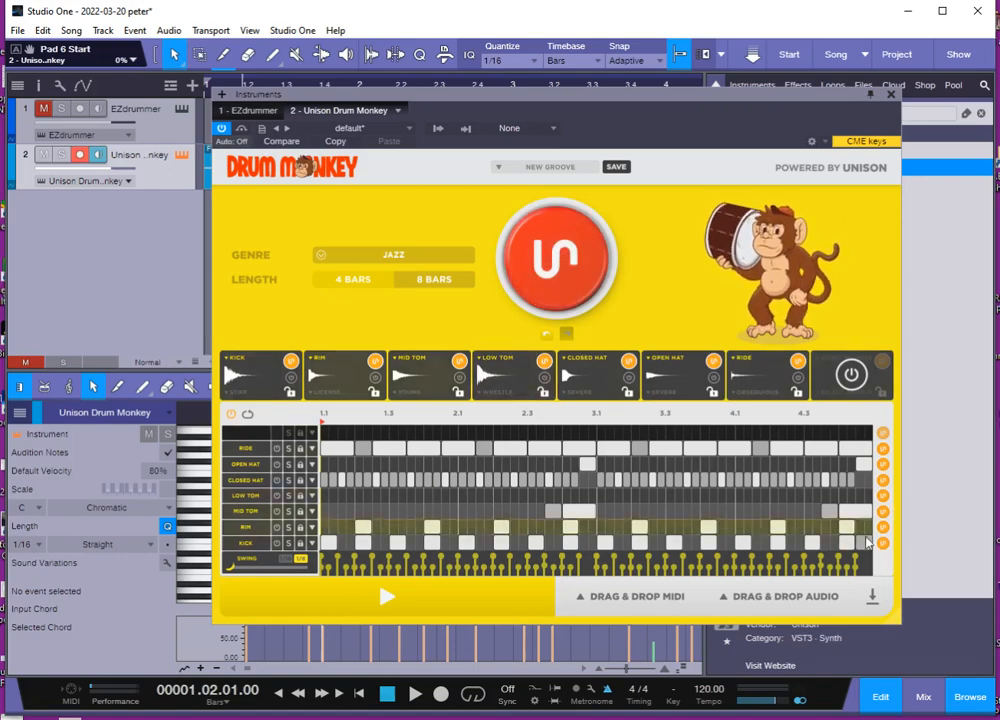
{"action": "left_click_drag", "start_coordinate": [476, 88], "coordinate": [727, 155]}
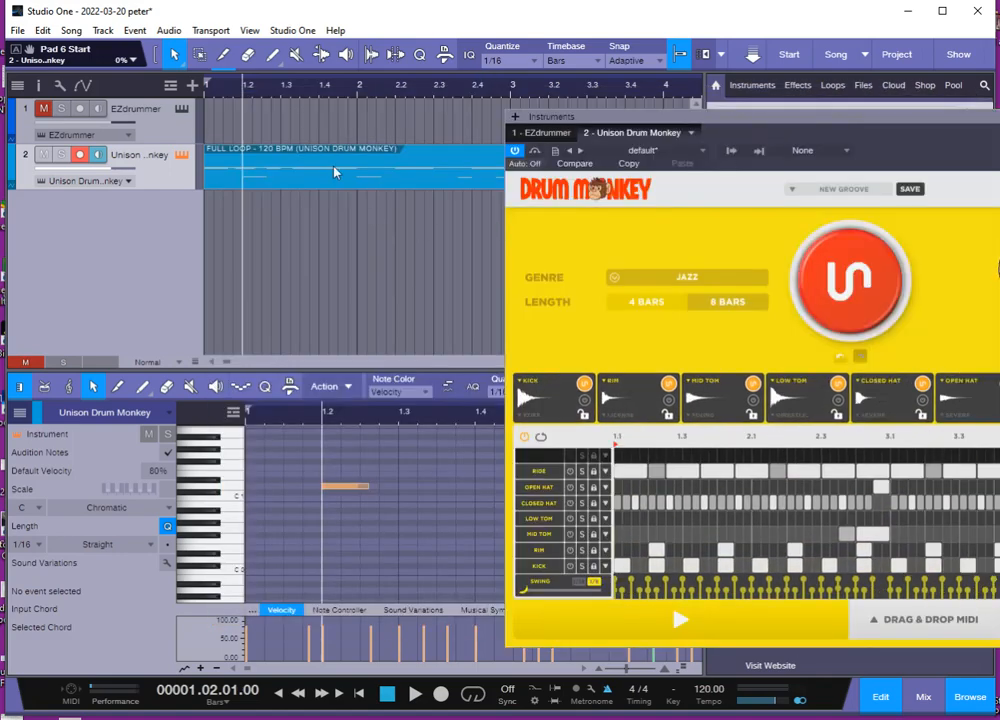
Replace the Unison Drum Monkey track's loop with the new Jazz groove's combined MIDI at bar 1 and check its kick and snare pitches
{"action": "key", "text": "Delete"}
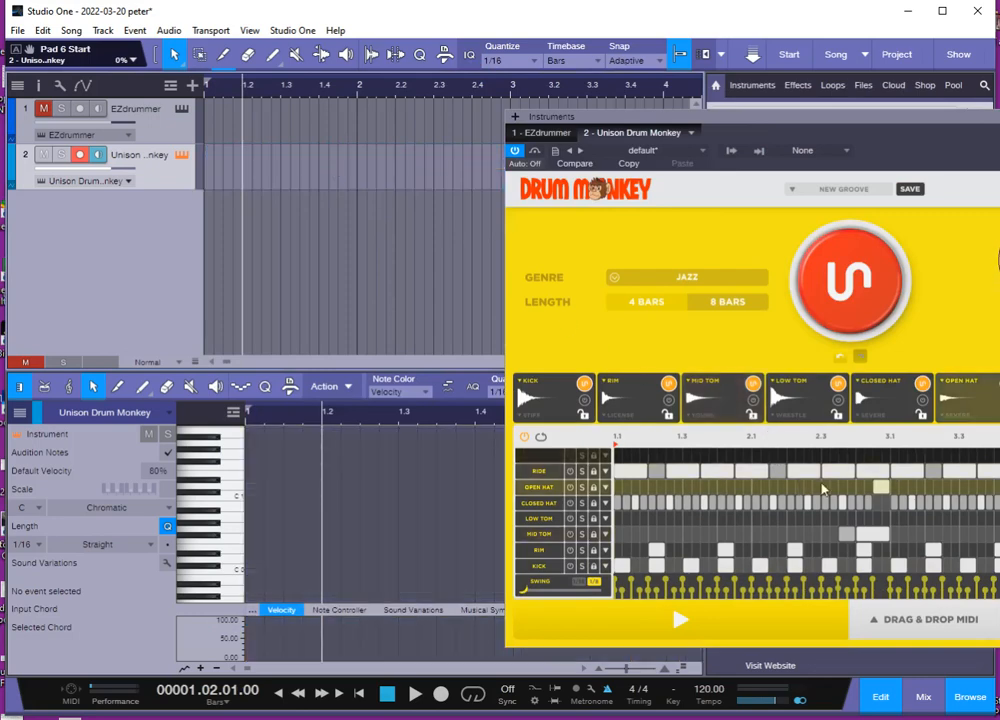
{"action": "left_click", "coordinate": [915, 626]}
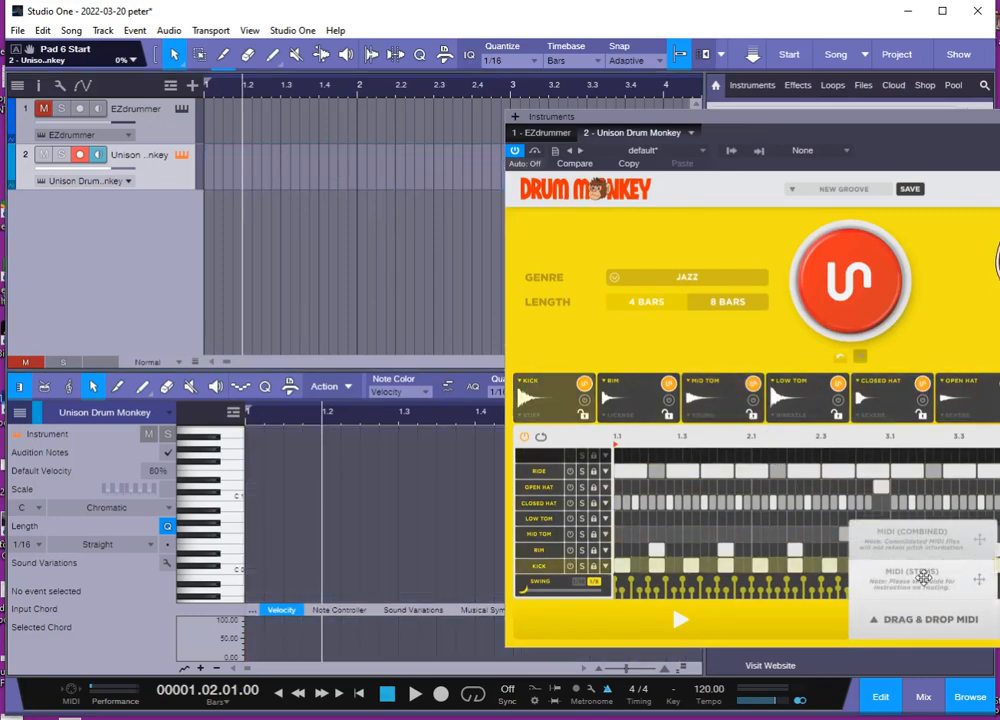
{"action": "left_click_drag", "start_coordinate": [923, 551], "coordinate": [922, 535]}
{"action": "left_click_drag", "start_coordinate": [366, 249], "coordinate": [225, 175]}
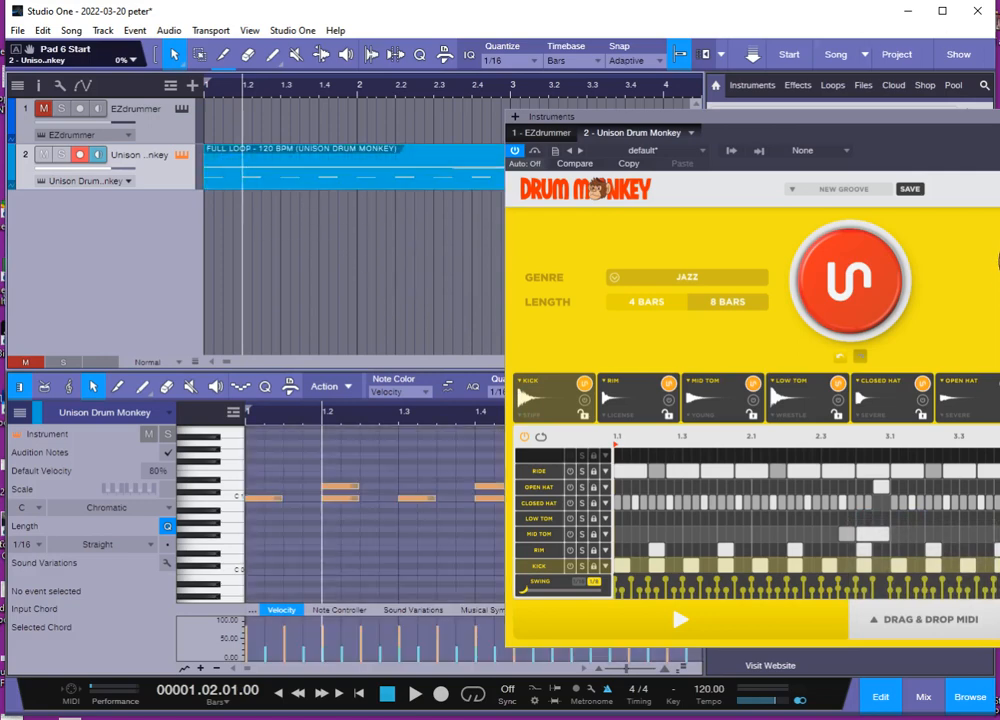
{"action": "left_click", "coordinate": [999, 117]}
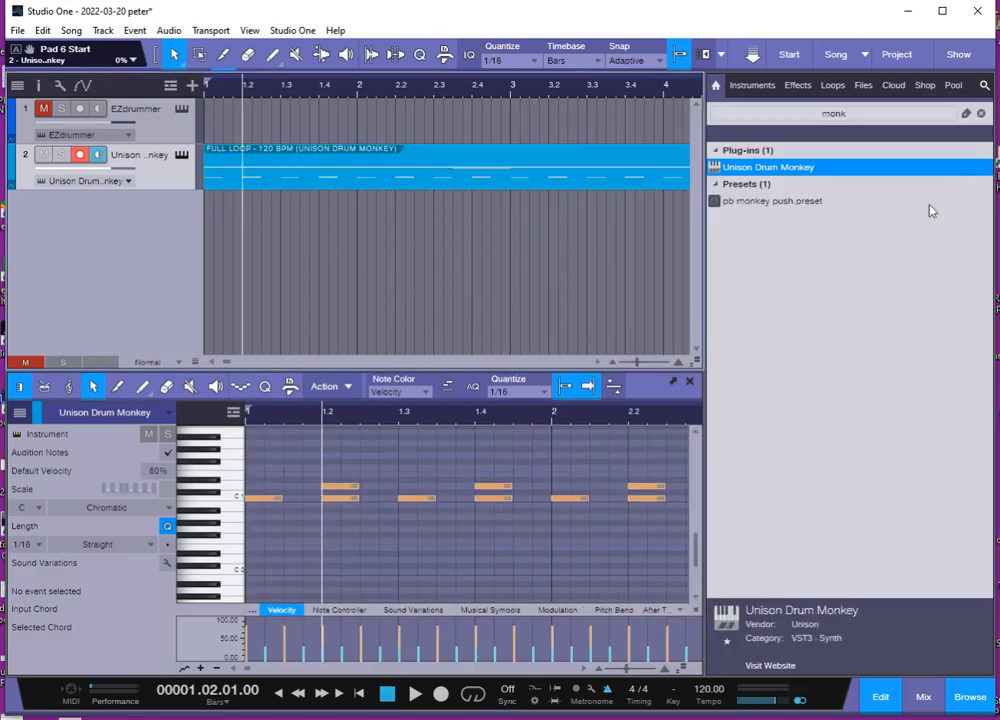
{"action": "left_click", "coordinate": [256, 497]}
{"action": "left_click", "coordinate": [338, 486]}
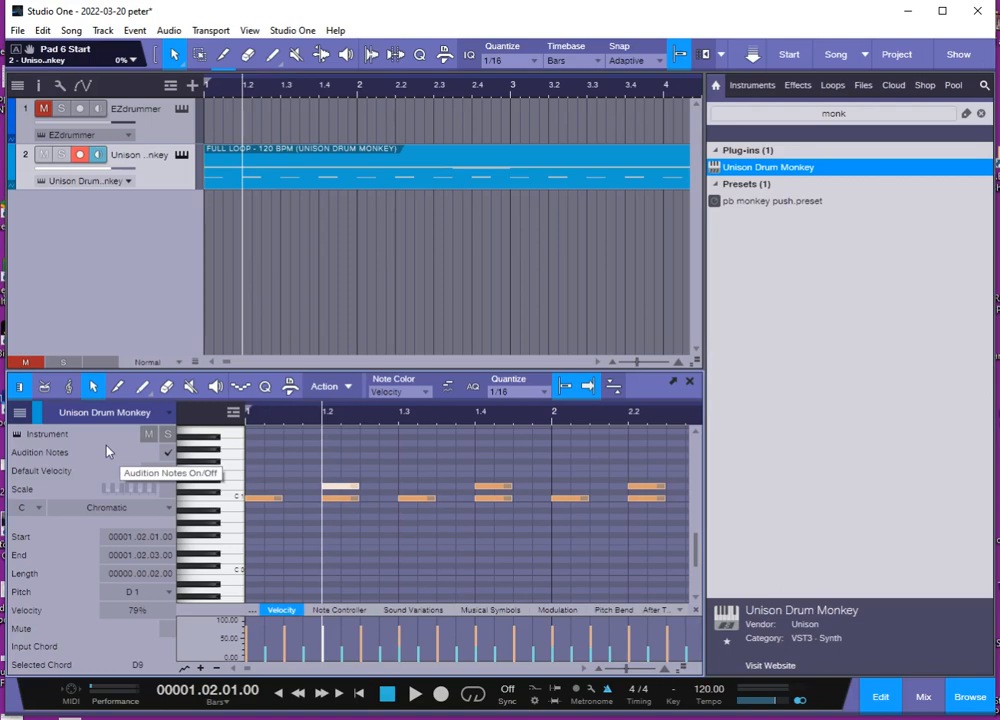
Reopen Drum Monkey, load the 20220320 GM MIDI KIT preset, and generate a Lo-Fi groove from it
{"action": "left_click", "coordinate": [183, 156]}
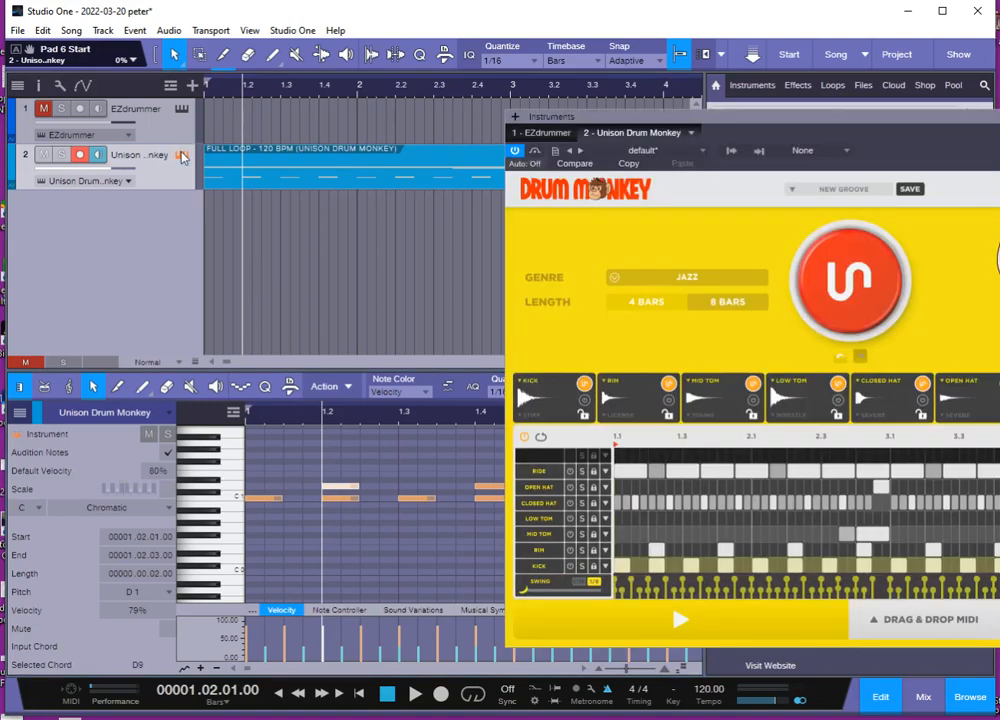
{"action": "left_click_drag", "start_coordinate": [915, 116], "coordinate": [575, 95]}
{"action": "left_click", "coordinate": [535, 174]}
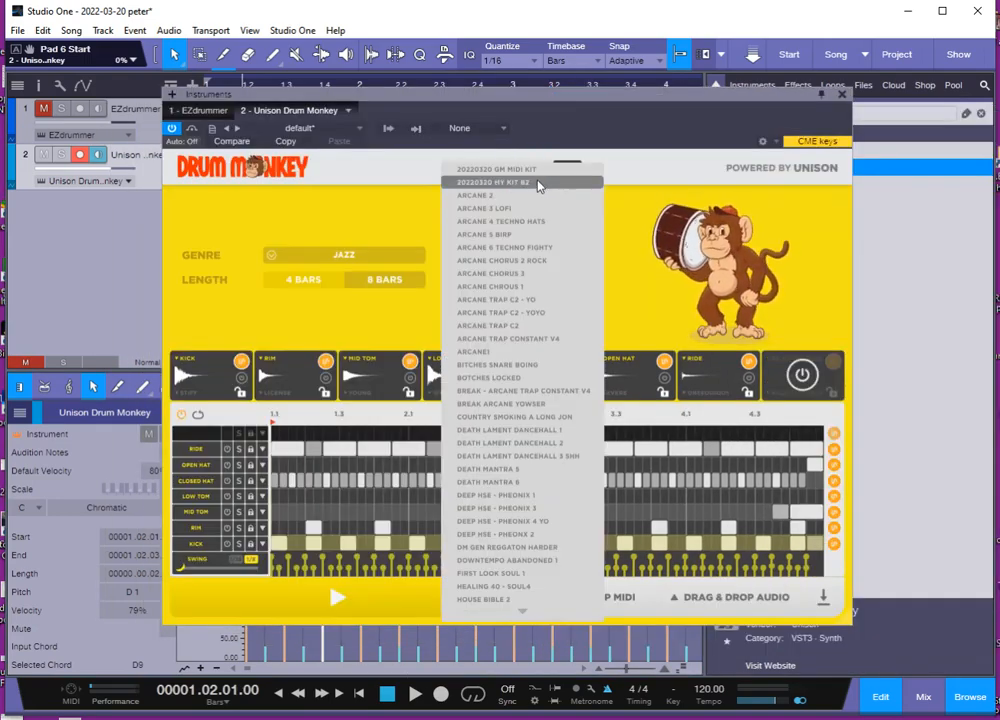
{"action": "left_click", "coordinate": [541, 170]}
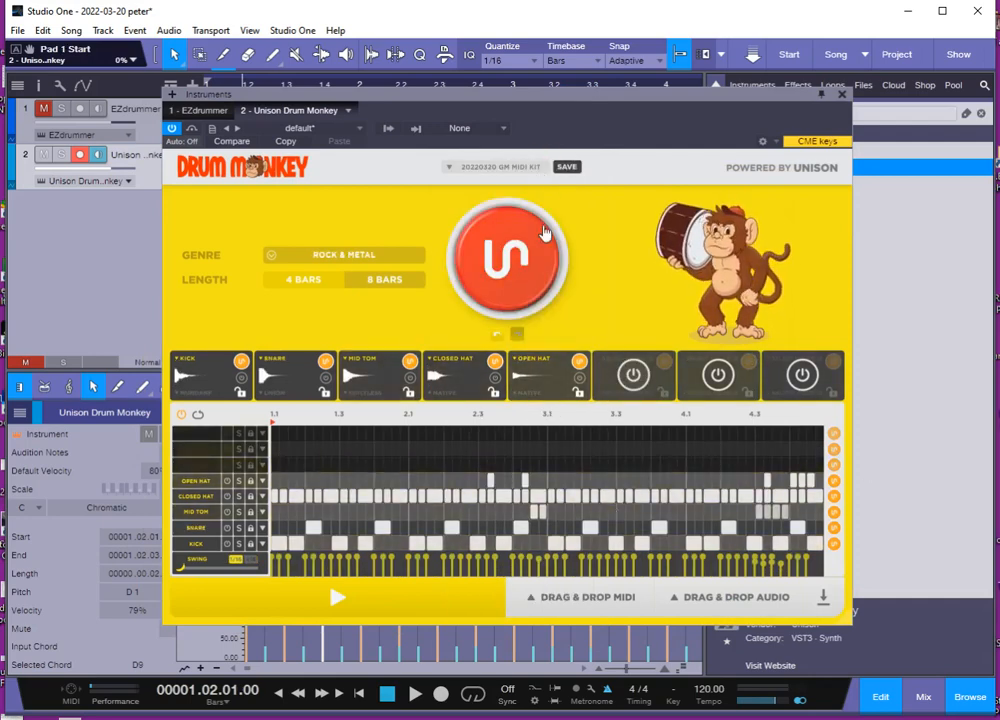
{"action": "left_click", "coordinate": [391, 262]}
{"action": "scroll", "coordinate": [388, 210], "scroll_direction": "up", "scroll_amount": 1}
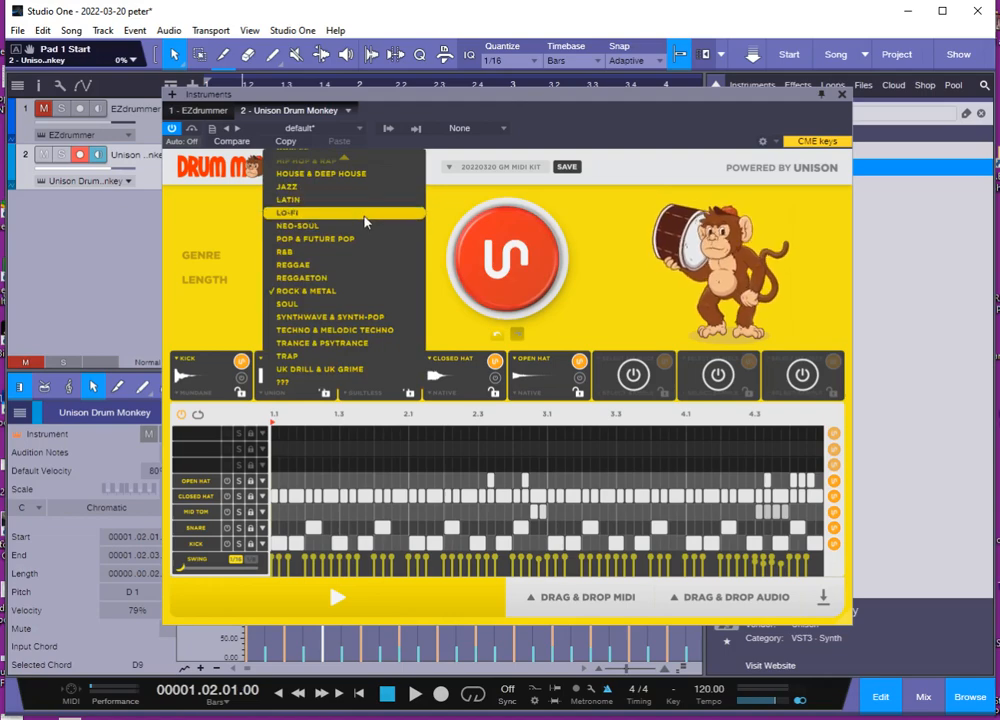
{"action": "left_click", "coordinate": [390, 213]}
{"action": "left_click", "coordinate": [499, 268]}
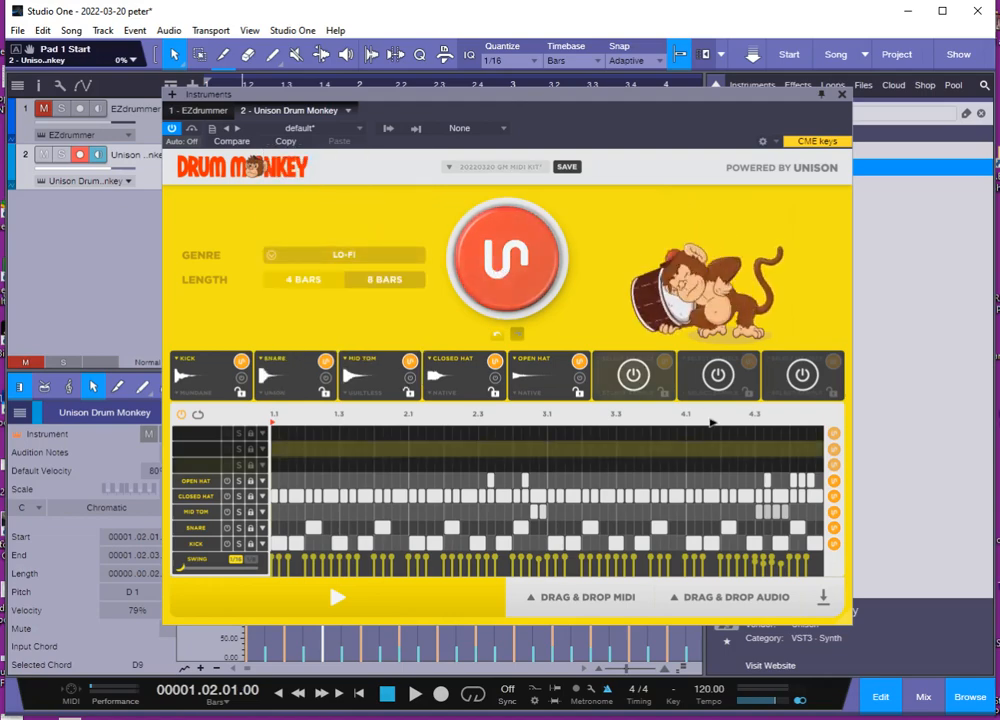
Inspect the output notes assigned to the Lo-Fi groove's kick and snare
{"action": "left_click", "coordinate": [200, 541]}
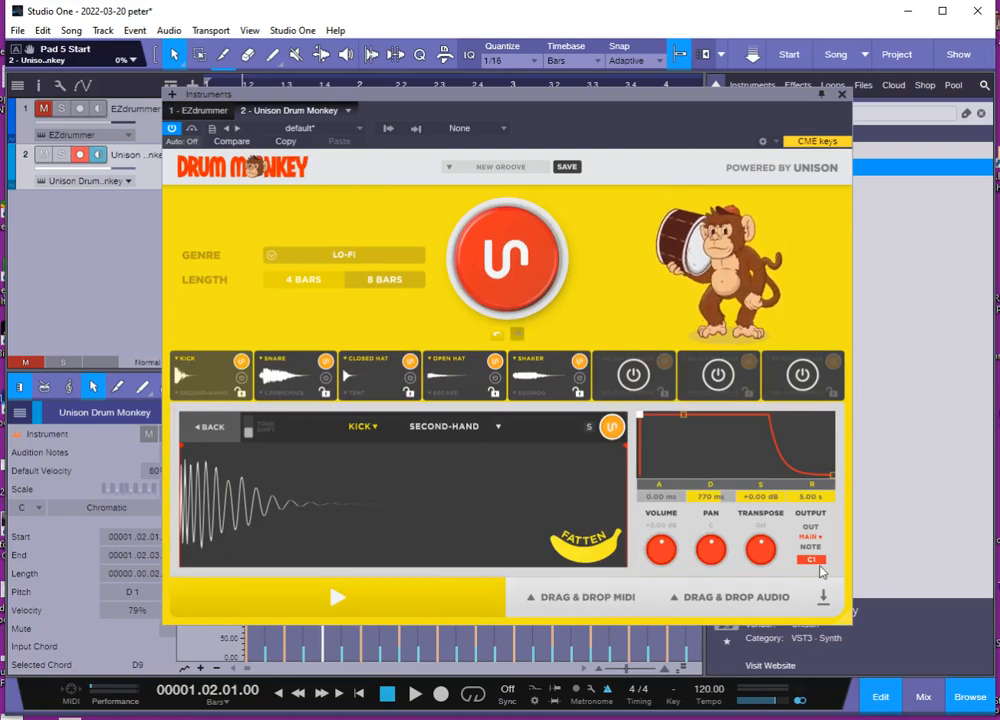
{"action": "left_click", "coordinate": [216, 435]}
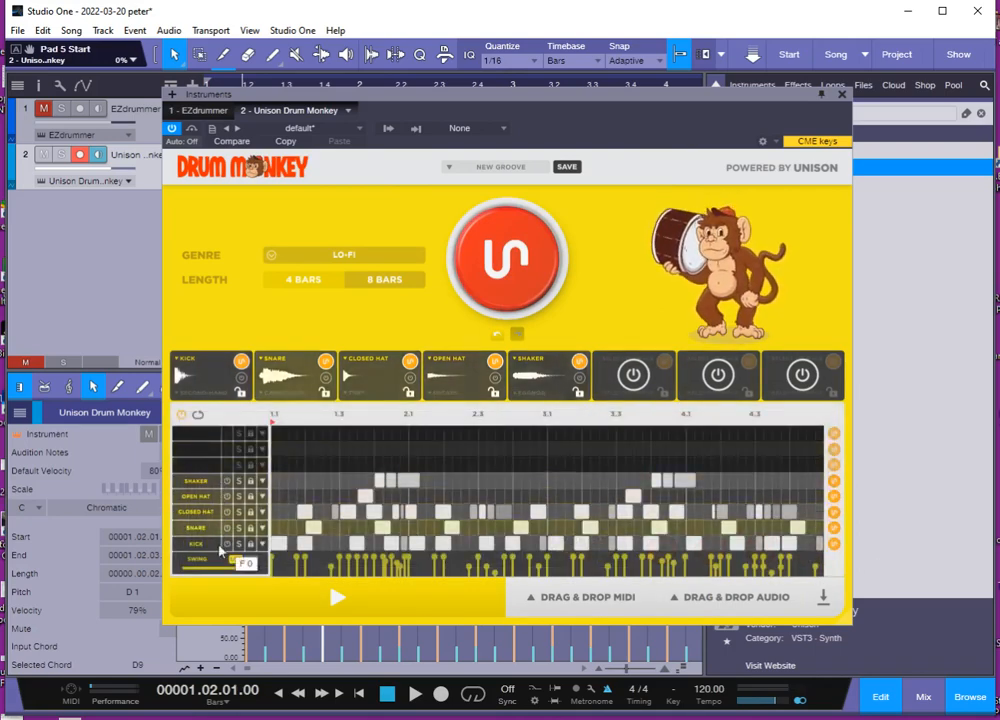
{"action": "left_click", "coordinate": [203, 484]}
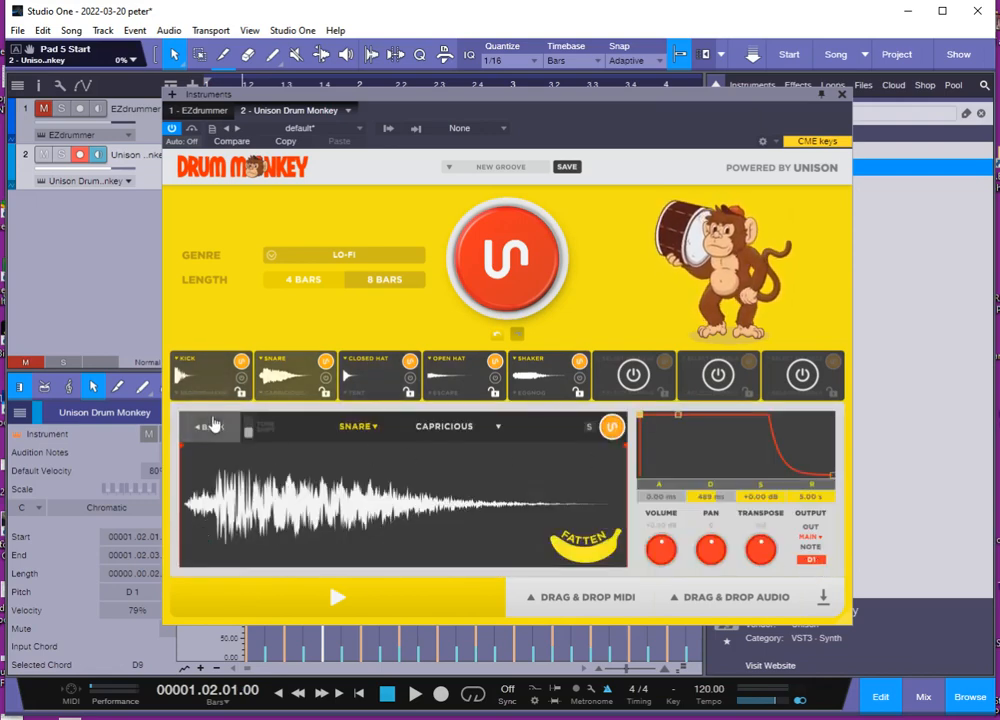
{"action": "left_click", "coordinate": [212, 427]}
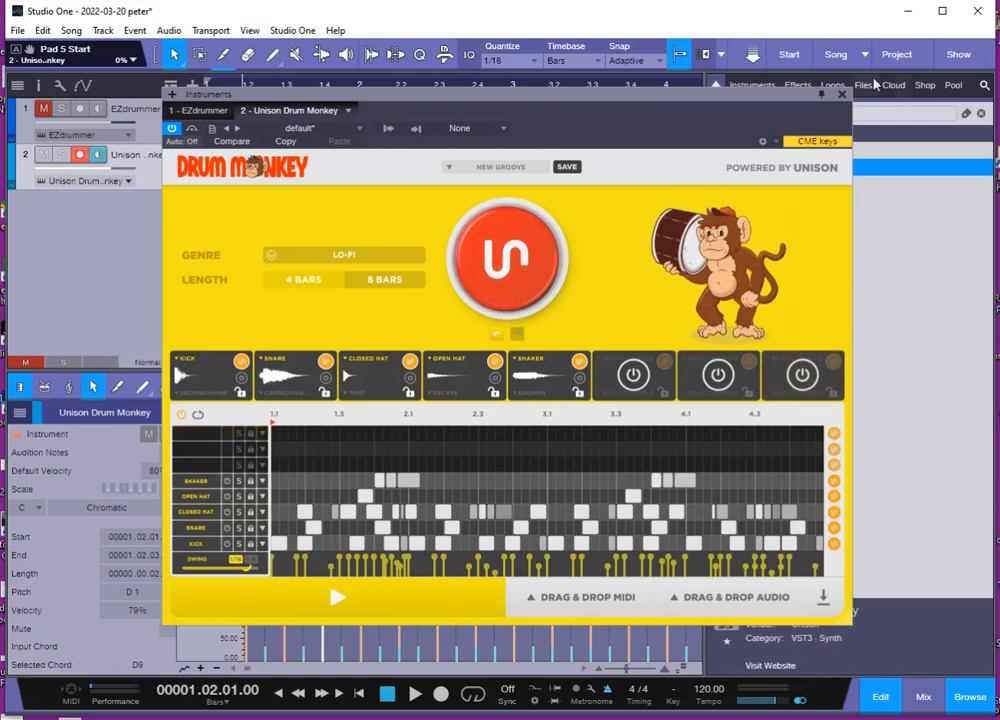
Close Drum Monkey and the note editor, and delete the Jazz loop from the Unison Drum Monkey track
{"action": "left_click", "coordinate": [842, 93]}
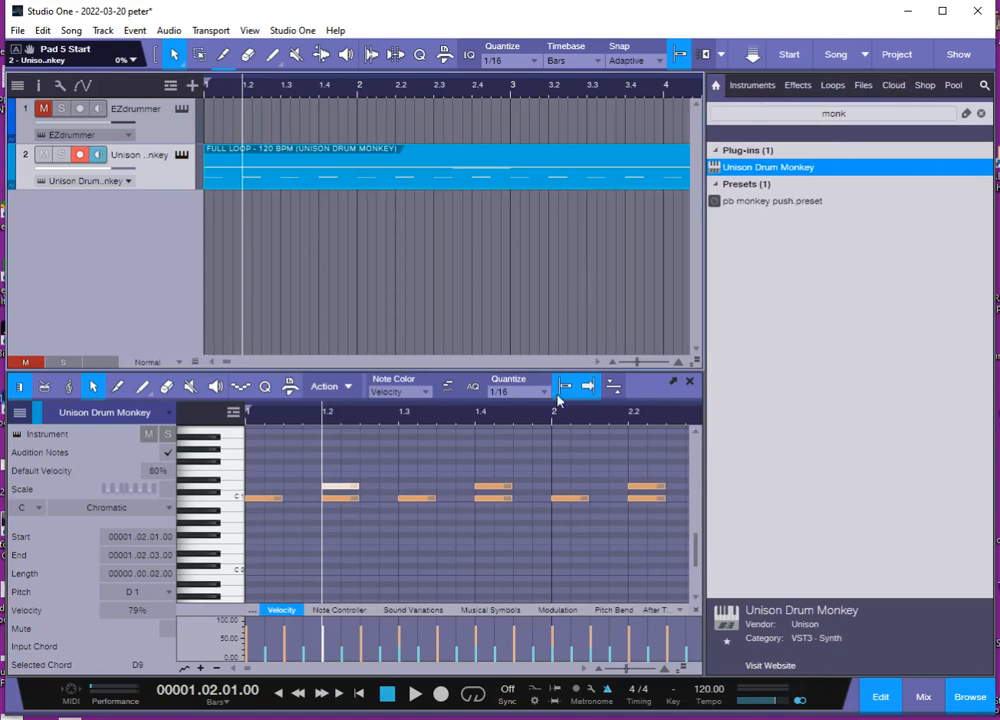
{"action": "left_click", "coordinate": [689, 381]}
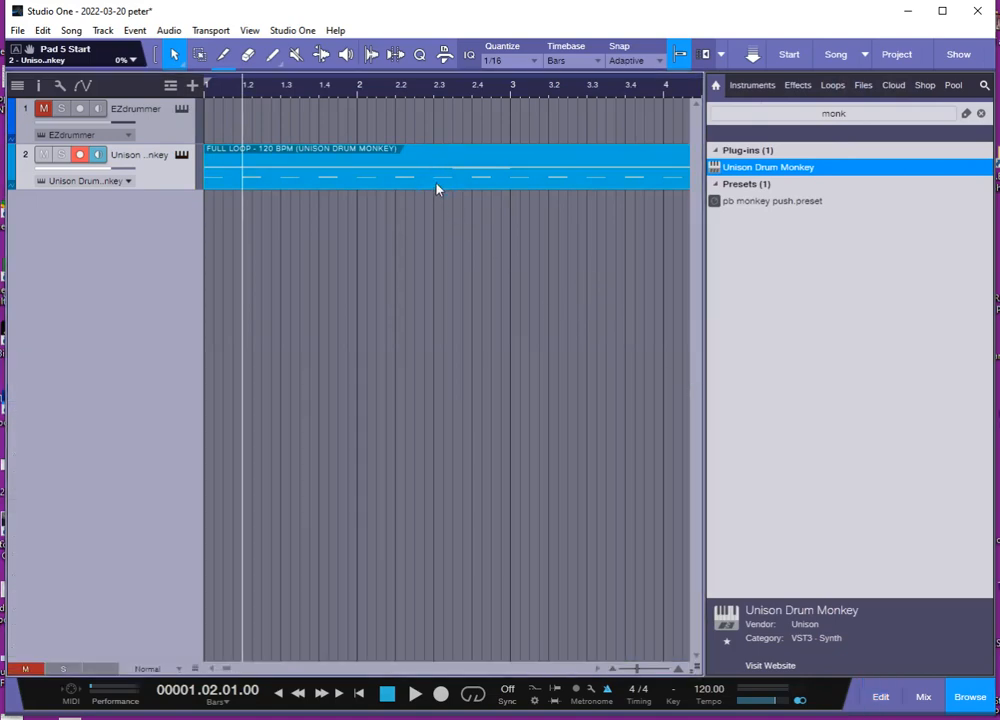
{"action": "key", "text": "Delete"}
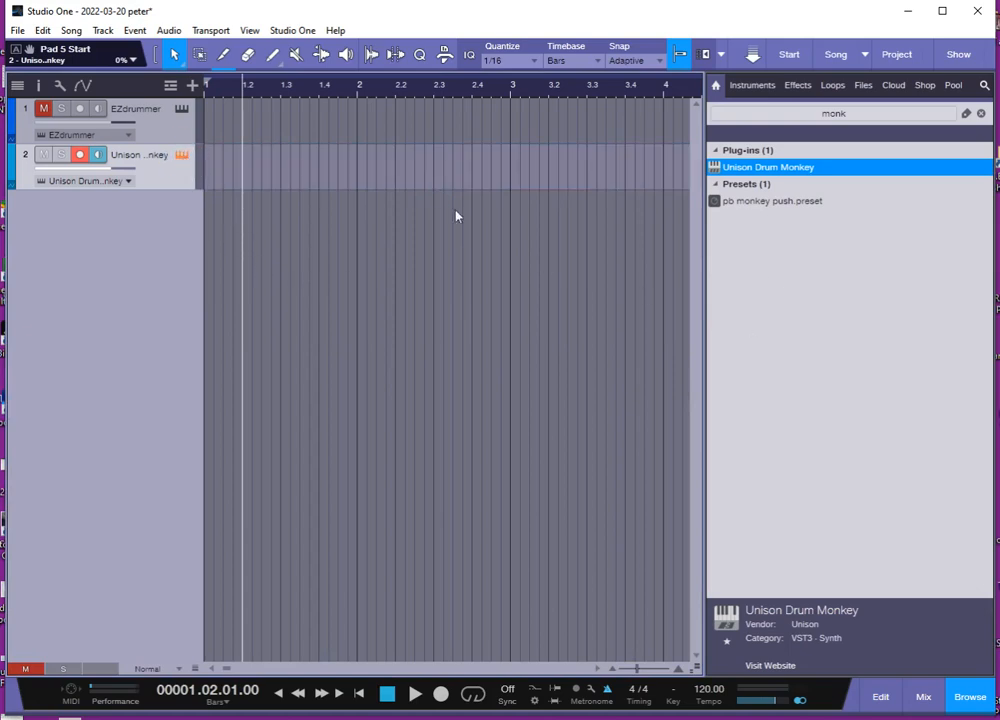
Reopen Drum Monkey, load the DEEP HSE - PHEONIX 3 preset, and generate a Reggae groove from it
{"action": "key", "text": "F11"}
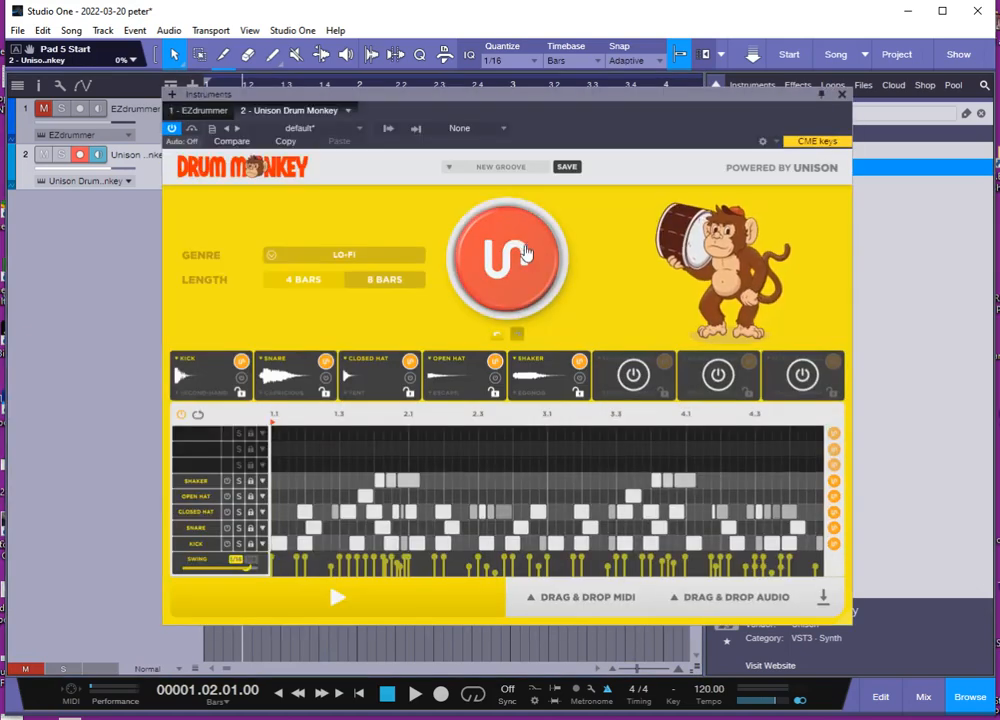
{"action": "left_click", "coordinate": [505, 165]}
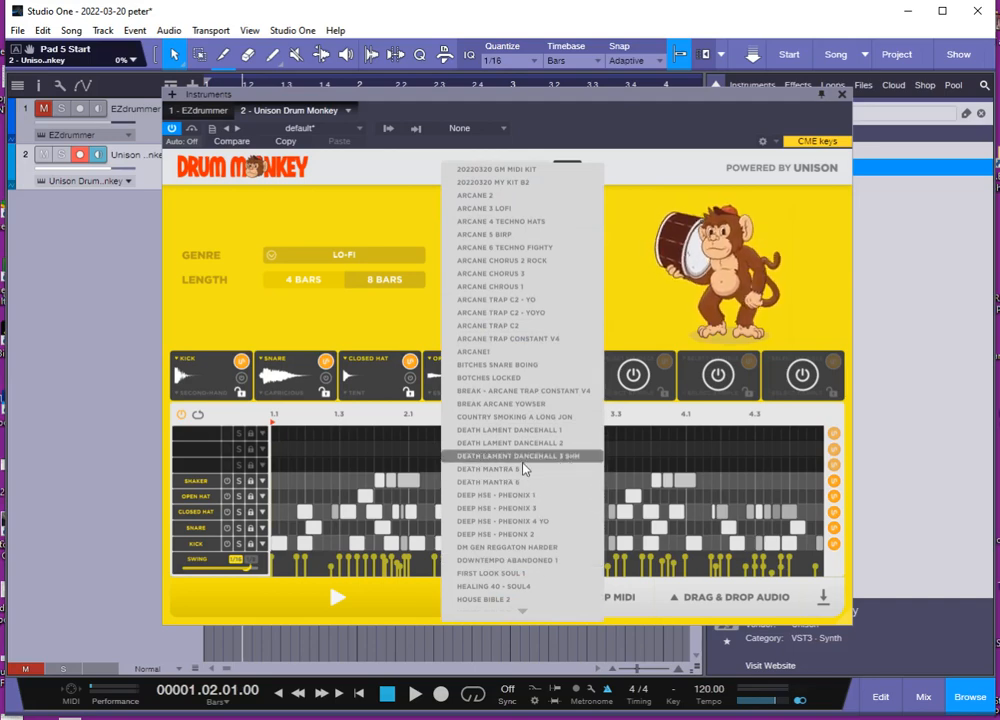
{"action": "left_click", "coordinate": [525, 508]}
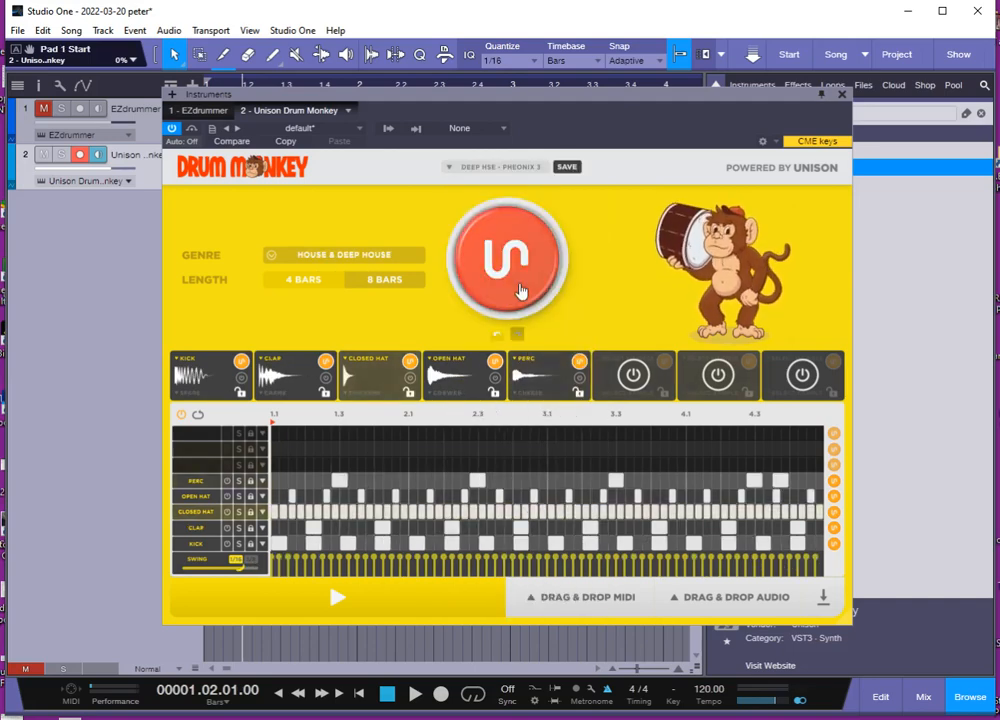
{"action": "left_click", "coordinate": [370, 258]}
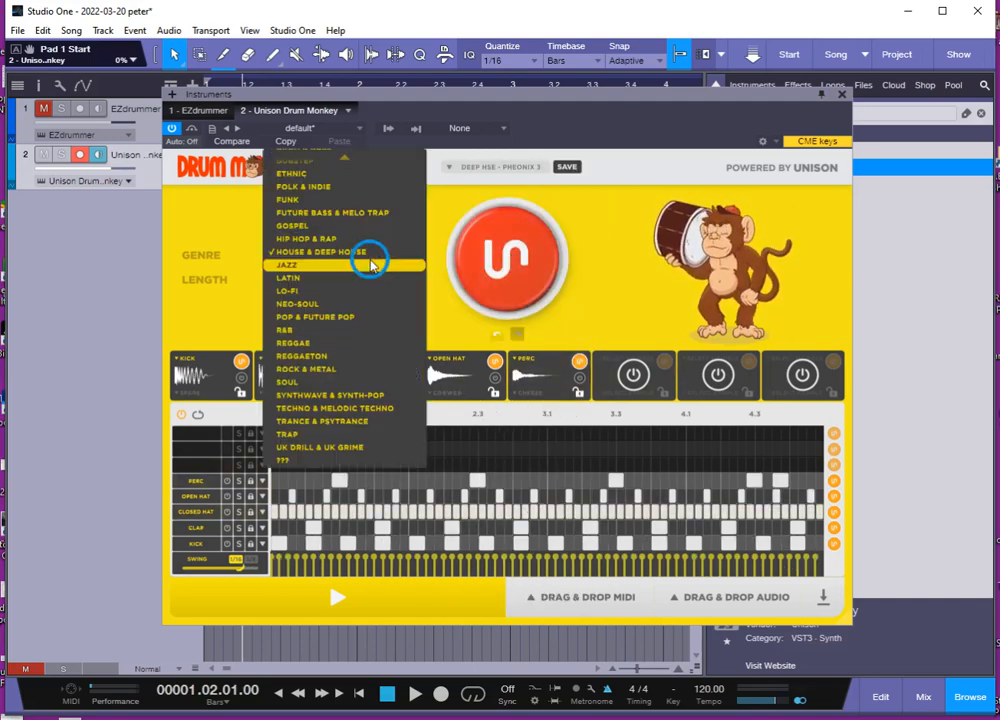
{"action": "left_click", "coordinate": [357, 343]}
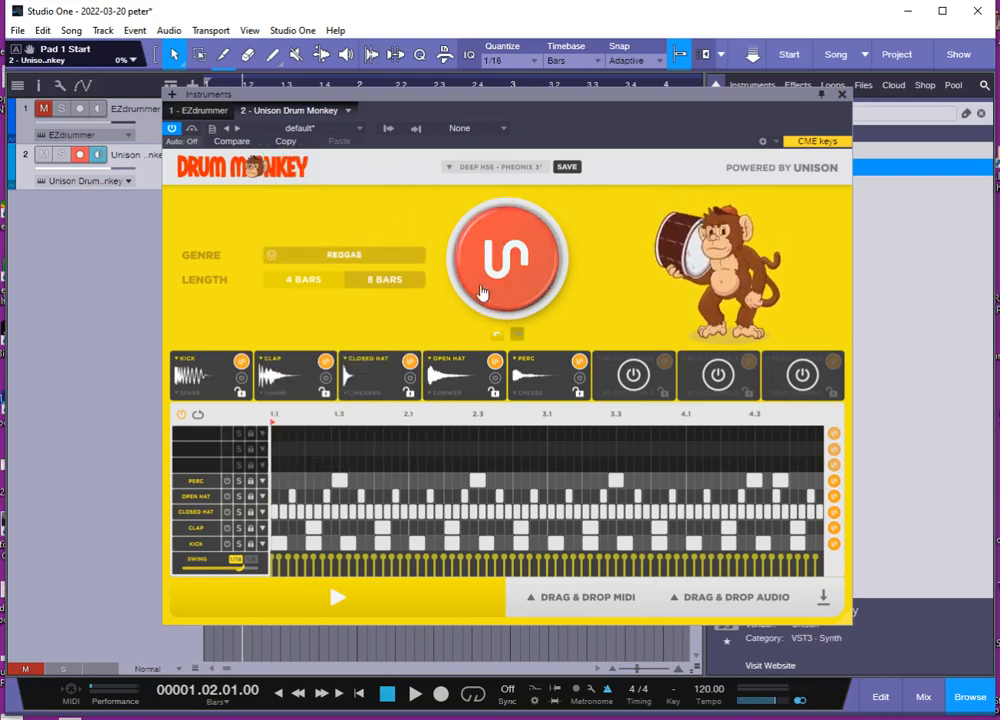
{"action": "left_click", "coordinate": [505, 262]}
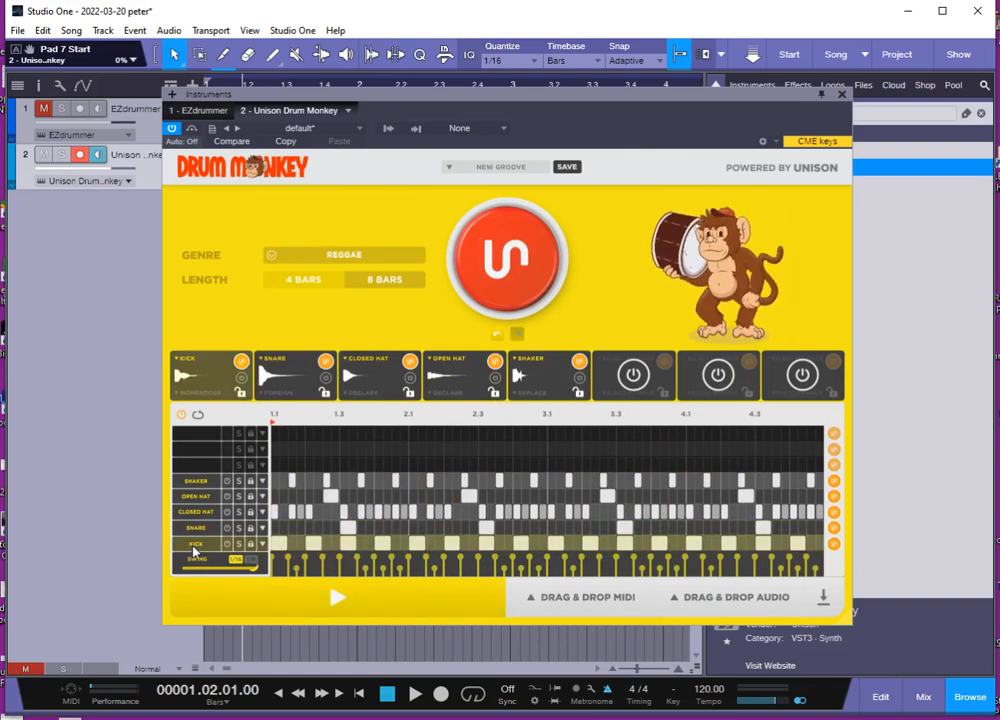
Inspect the output notes assigned to the Reggae groove's kick and snare
{"action": "left_click", "coordinate": [196, 541]}
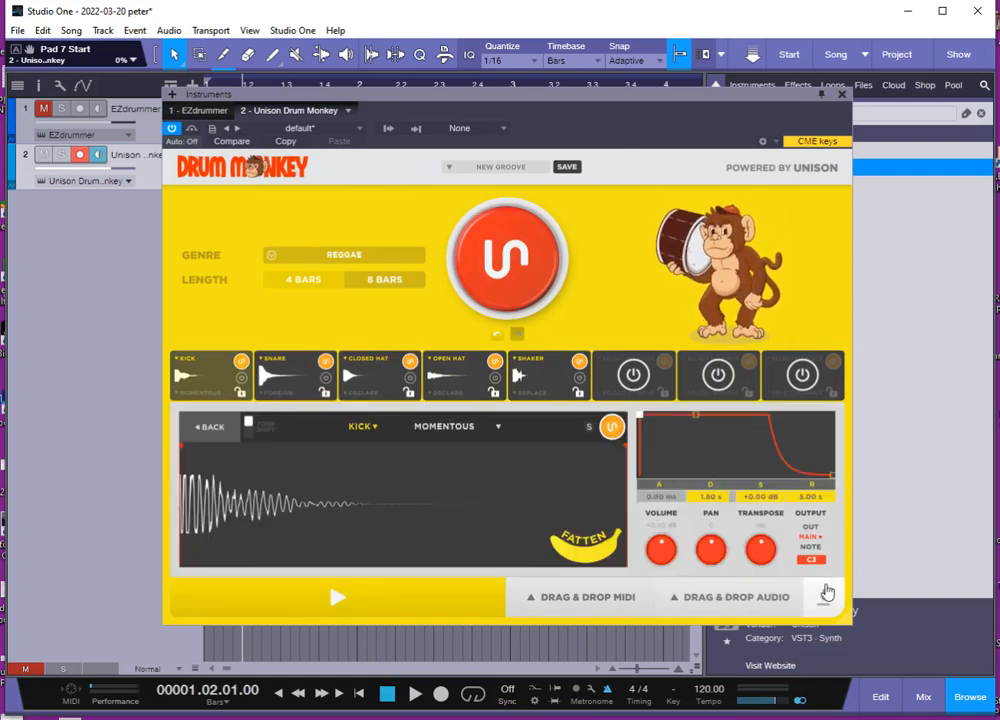
{"action": "left_click", "coordinate": [208, 427]}
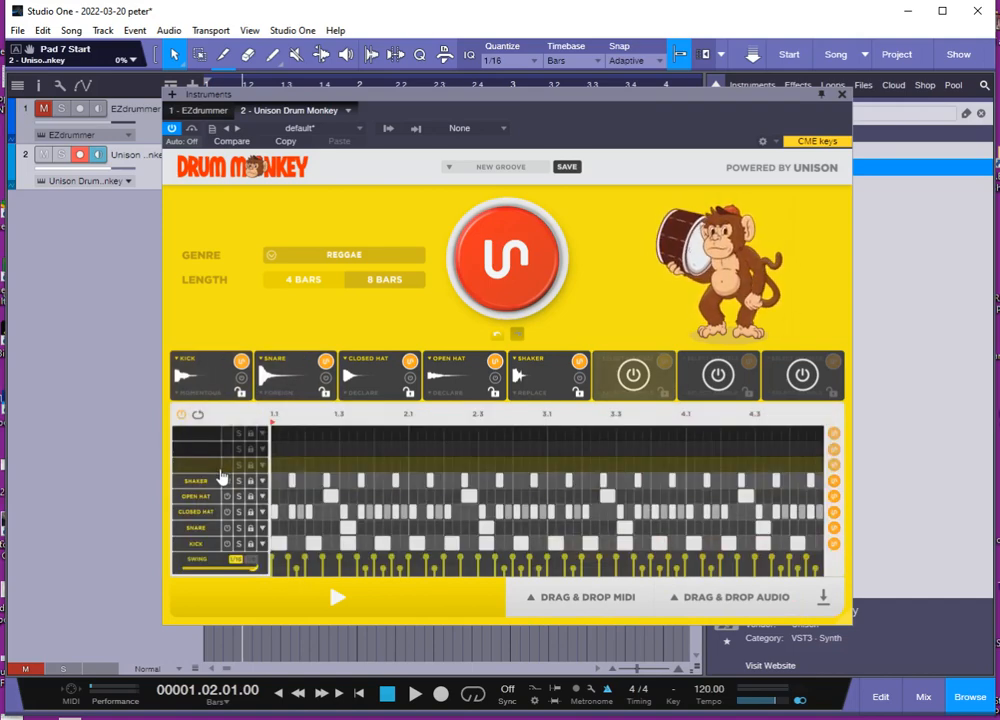
{"action": "left_click", "coordinate": [197, 527]}
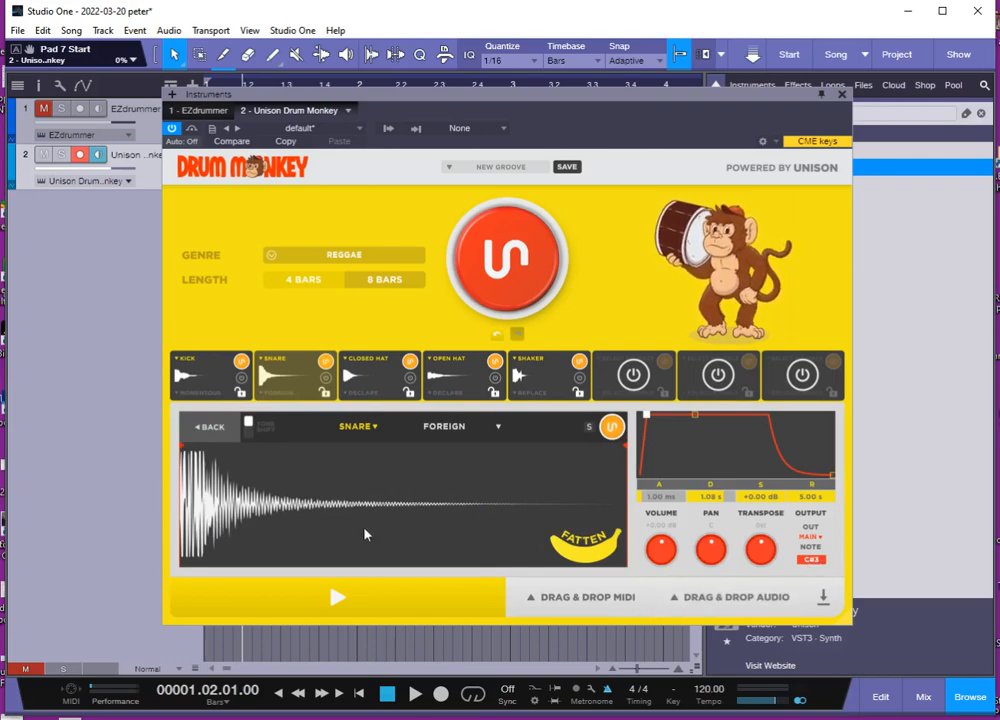
{"action": "left_click", "coordinate": [212, 426]}
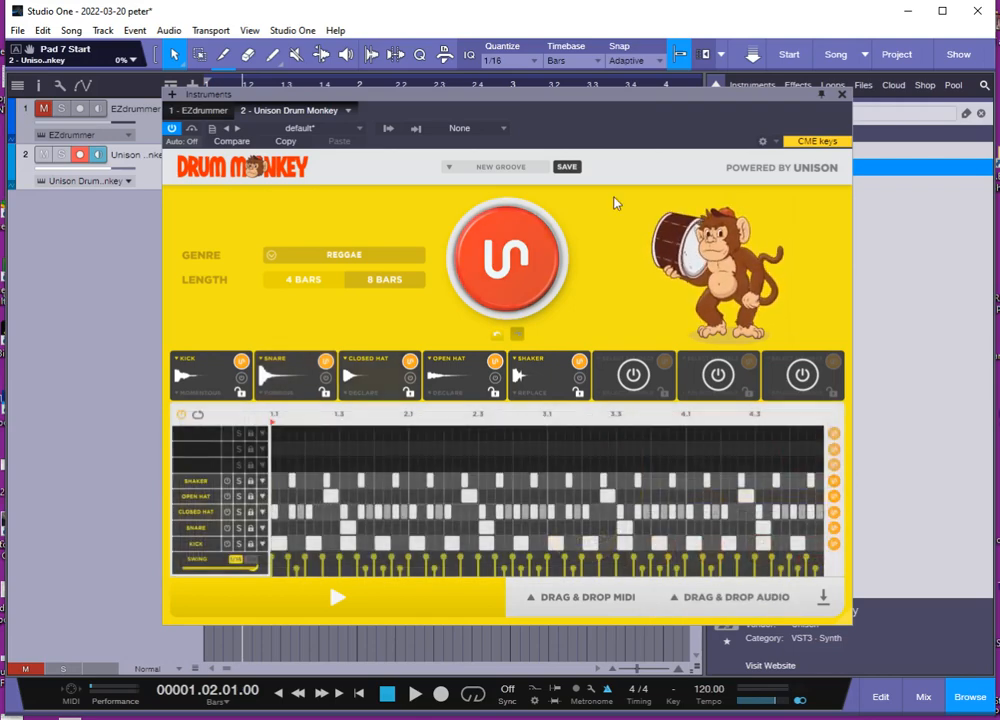
Turn off the closed hat, open hat and shaker so only the Reggae groove's kick and snare stay active
{"action": "left_click_drag", "start_coordinate": [624, 103], "coordinate": [697, 34]}
{"action": "mouse_move", "coordinate": [672, 528]}
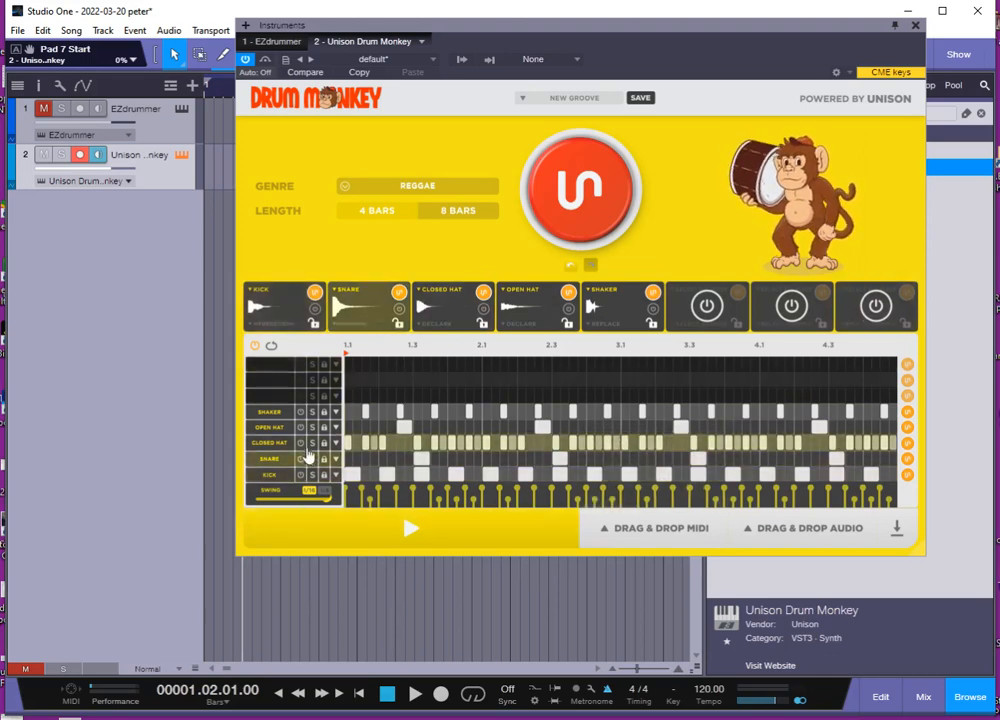
{"action": "left_click", "coordinate": [300, 443]}
{"action": "left_click", "coordinate": [297, 427]}
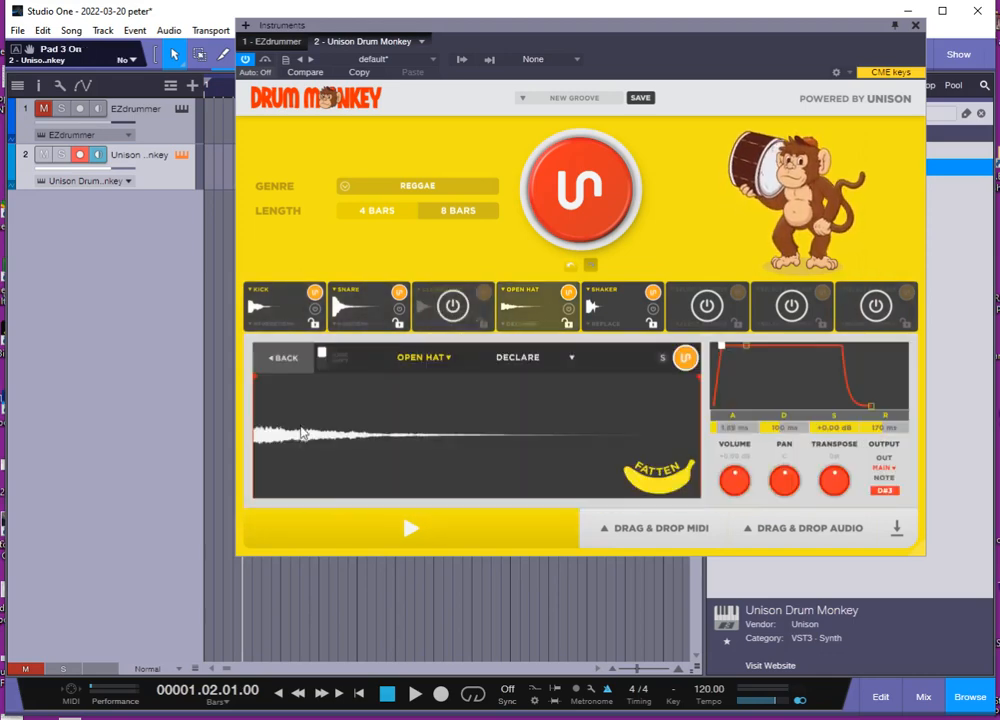
{"action": "left_click", "coordinate": [285, 359]}
{"action": "left_click", "coordinate": [301, 427]}
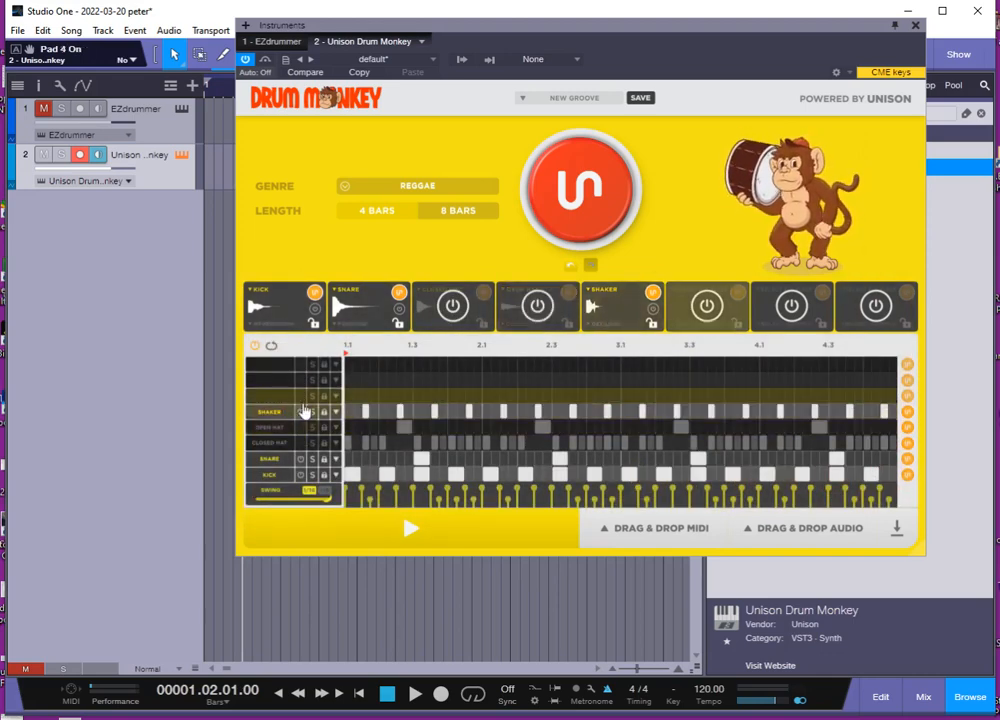
{"action": "left_click", "coordinate": [302, 412]}
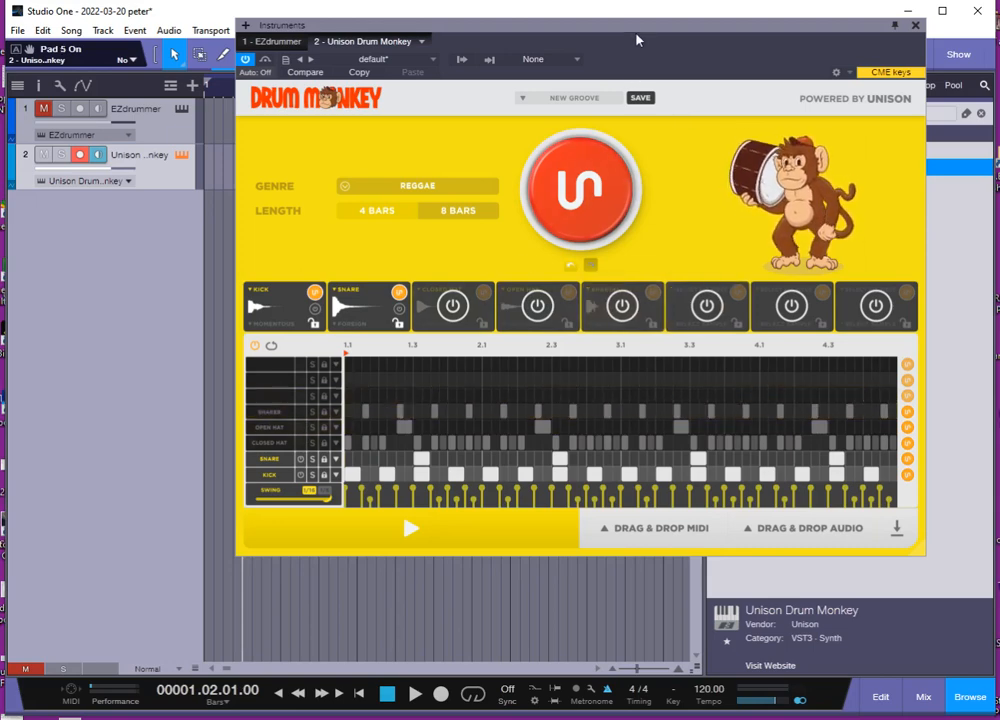
Place the Reggae groove's combined MIDI at bar 1 of the Unison Drum Monkey track and show its notes in the editor
{"action": "left_click_drag", "start_coordinate": [636, 37], "coordinate": [812, 54]}
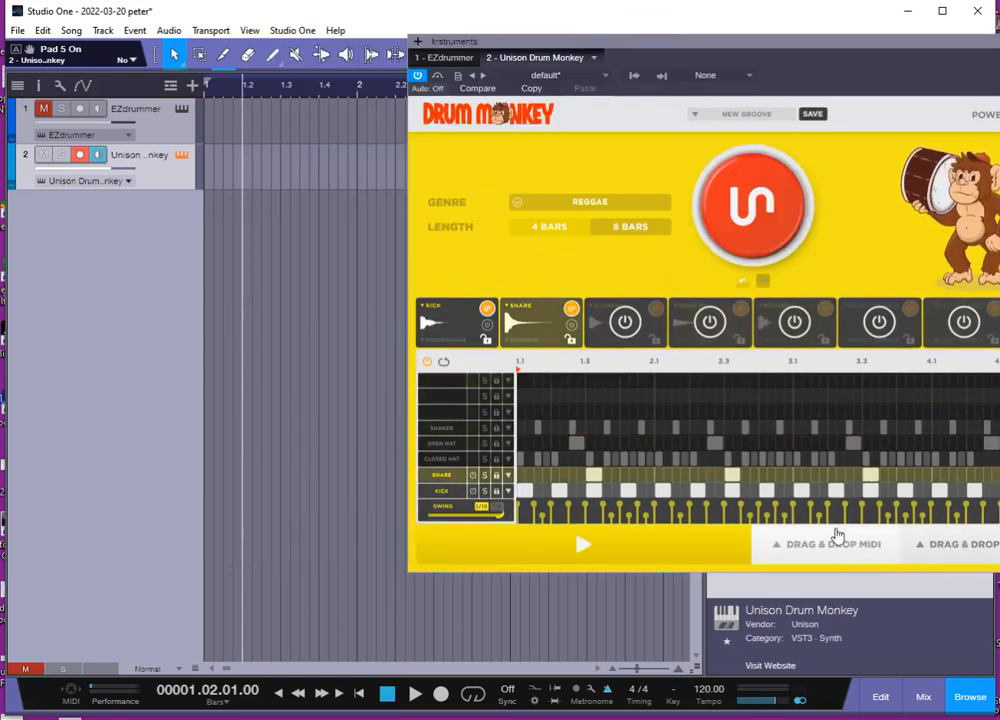
{"action": "mouse_move", "coordinate": [839, 546]}
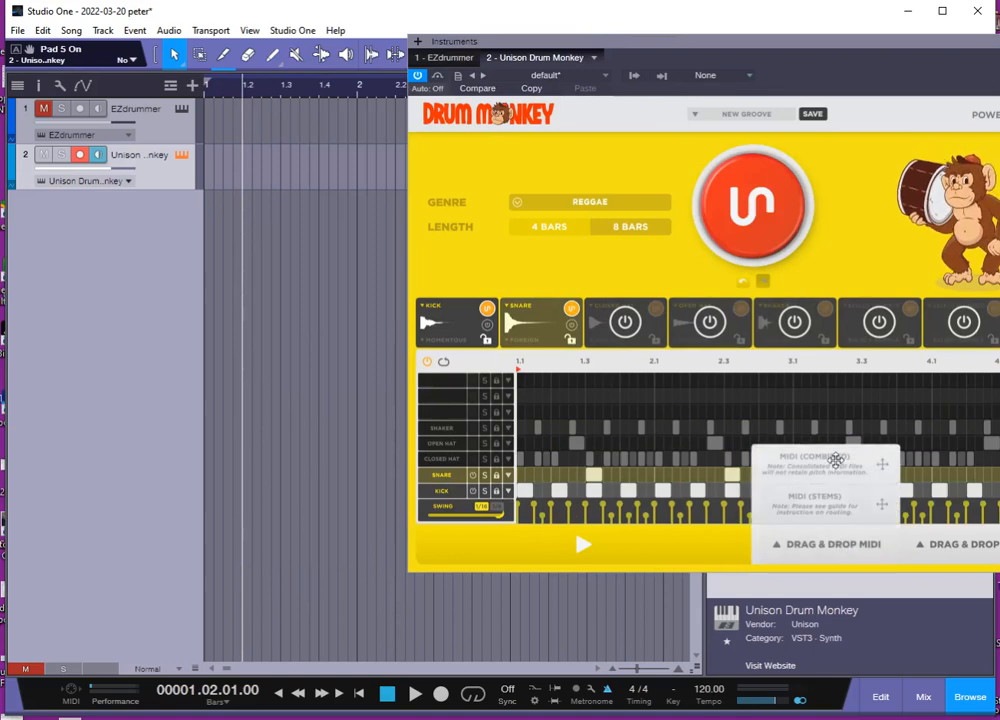
{"action": "left_click_drag", "start_coordinate": [836, 458], "coordinate": [248, 190]}
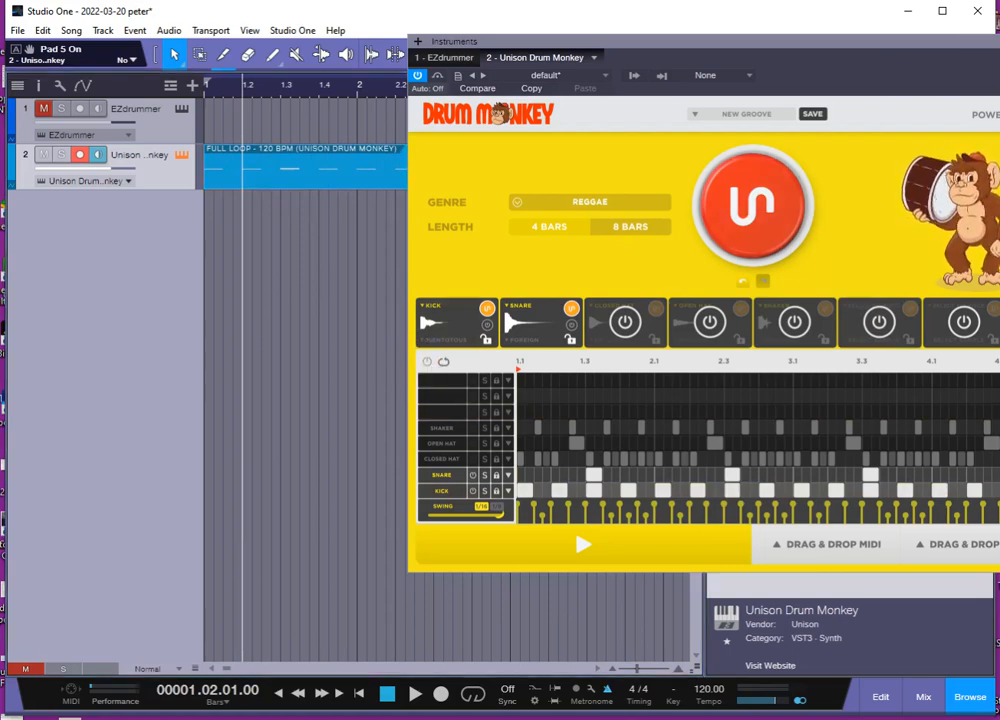
{"action": "left_click", "coordinate": [998, 41]}
{"action": "double_click", "coordinate": [428, 178]}
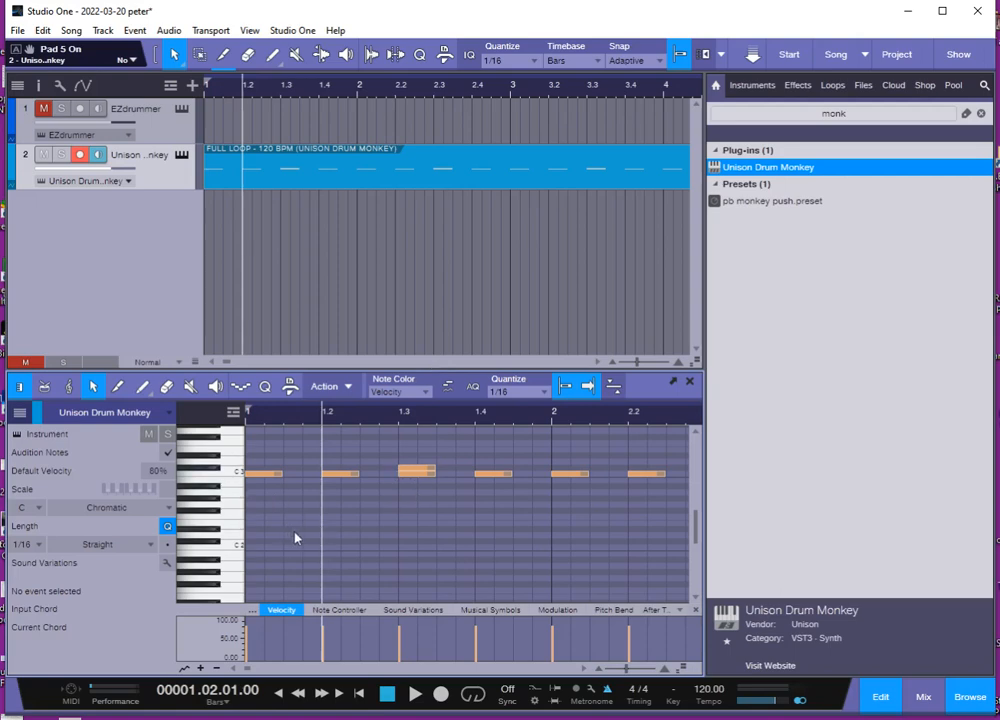
Audition the loop's first C 3 kick note and first C# 3 snare note in the piano editor
{"action": "scroll", "coordinate": [290, 515], "scroll_direction": "up", "scroll_amount": 2}
{"action": "left_click", "coordinate": [276, 493]}
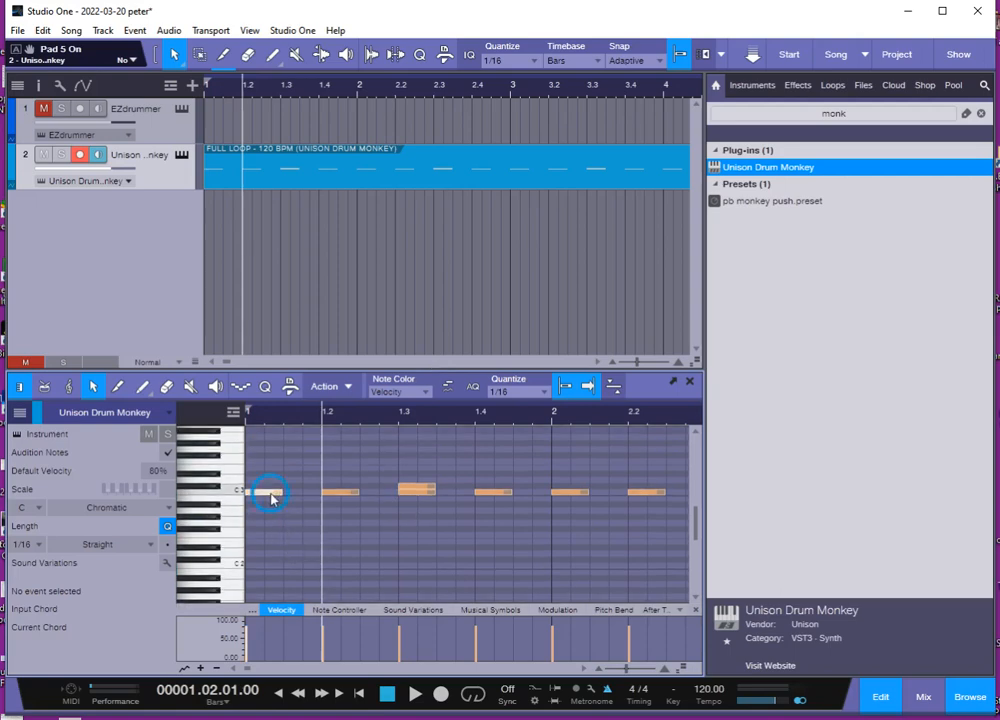
{"action": "left_click", "coordinate": [416, 492]}
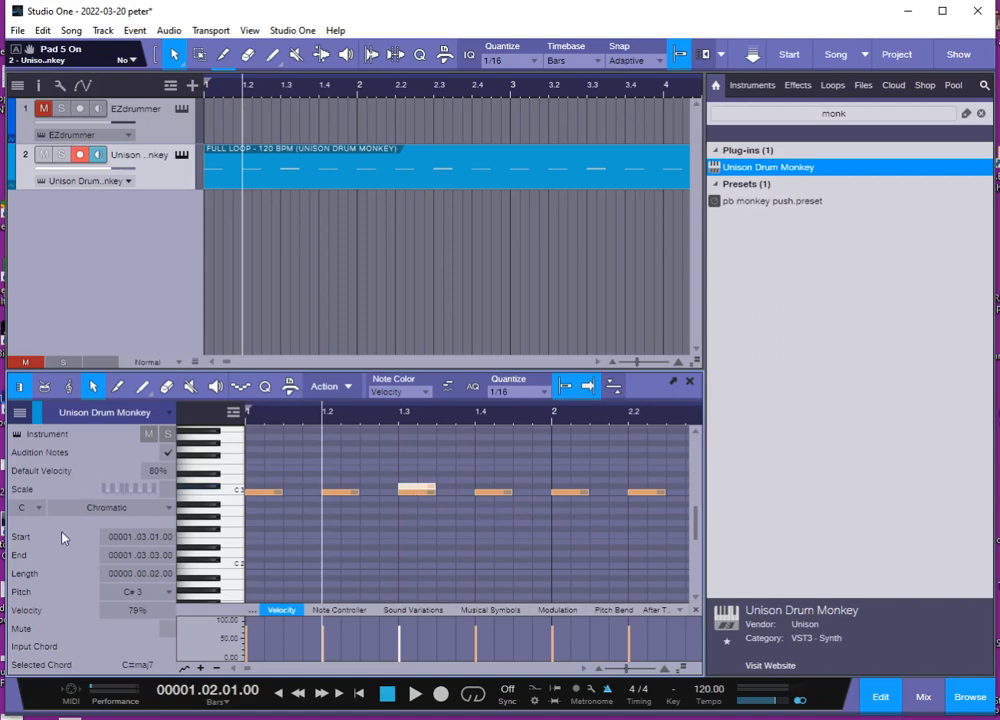
Switch the note editor to drum view and hide the browser so the whole four-bar loop fits in view
{"action": "left_click", "coordinate": [46, 387]}
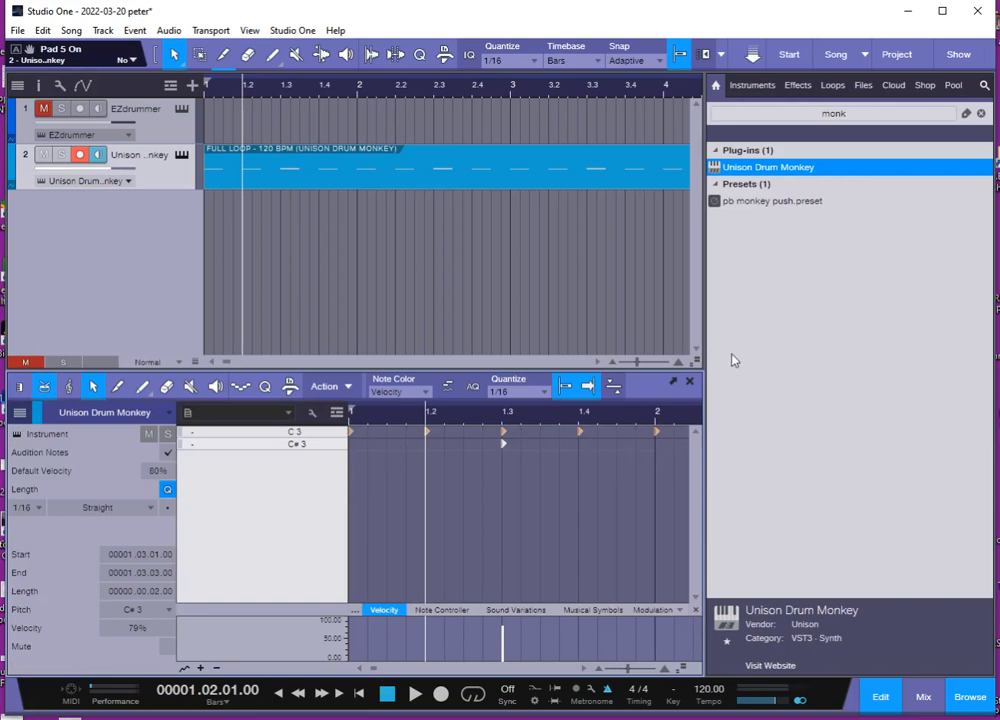
{"action": "left_click", "coordinate": [827, 438]}
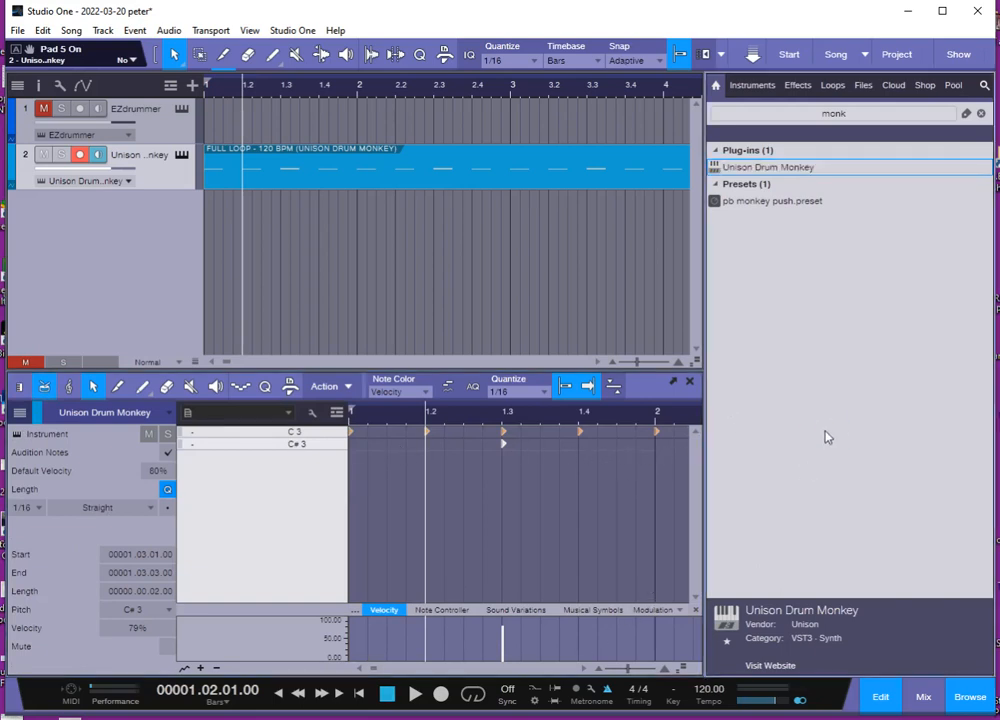
{"action": "key", "text": "F5"}
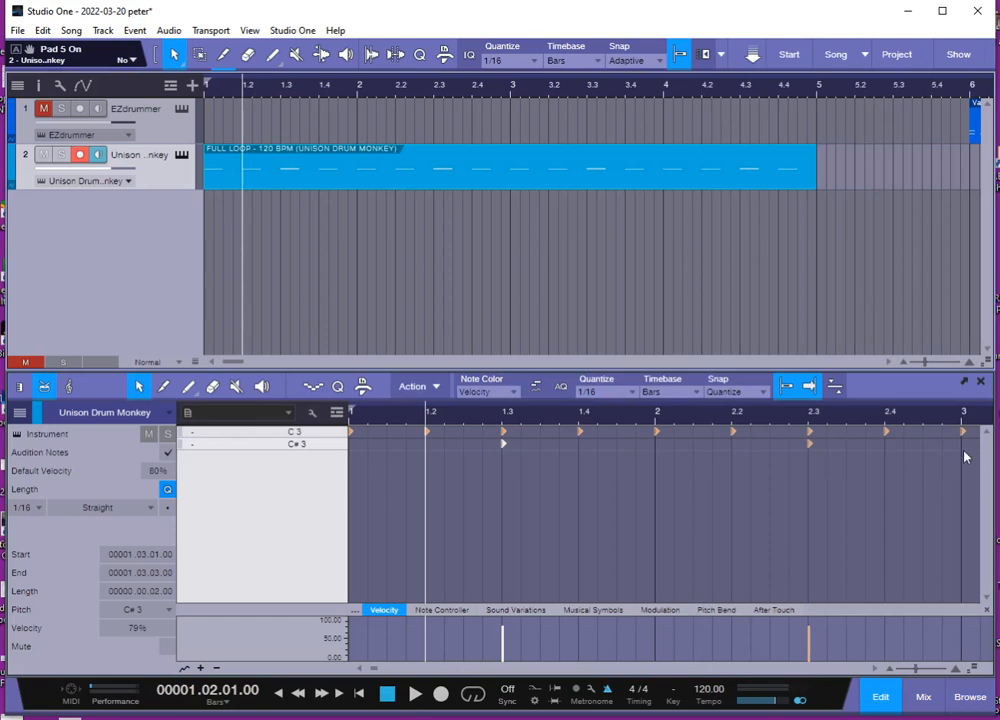
{"action": "mouse_move", "coordinate": [915, 670]}
{"action": "left_mouse_down"}
{"action": "mouse_move", "coordinate": [897, 670]}
{"action": "mouse_move", "coordinate": [908, 672]}
{"action": "left_mouse_up"}
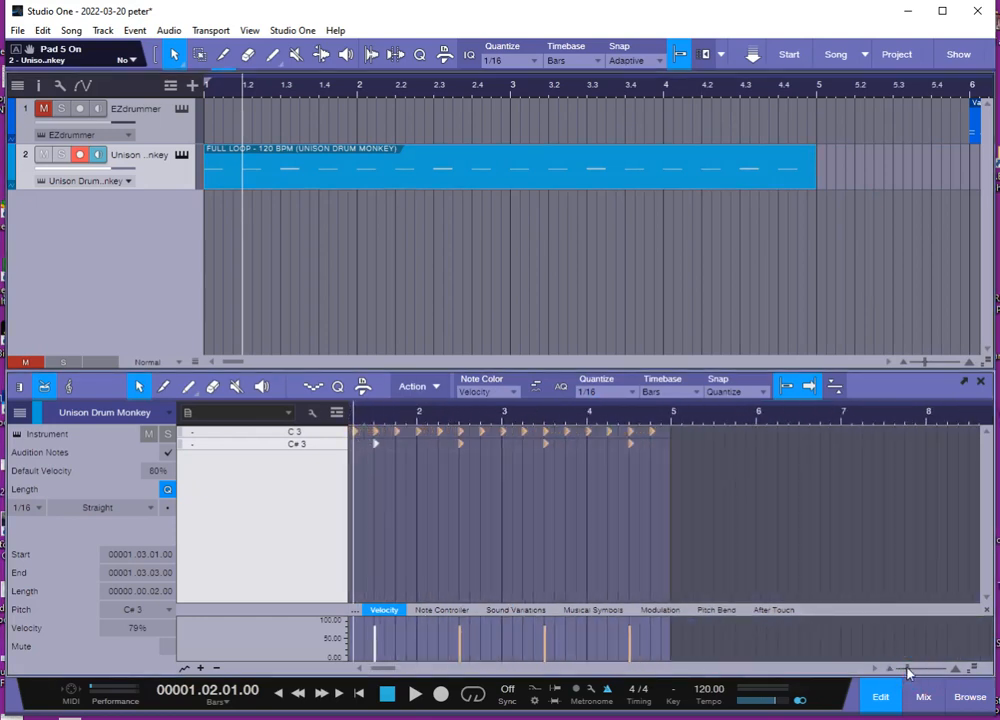
Select the kick notes across the C 3 row and set their pitch to C 1
{"action": "left_click_drag", "start_coordinate": [684, 436], "coordinate": [364, 438]}
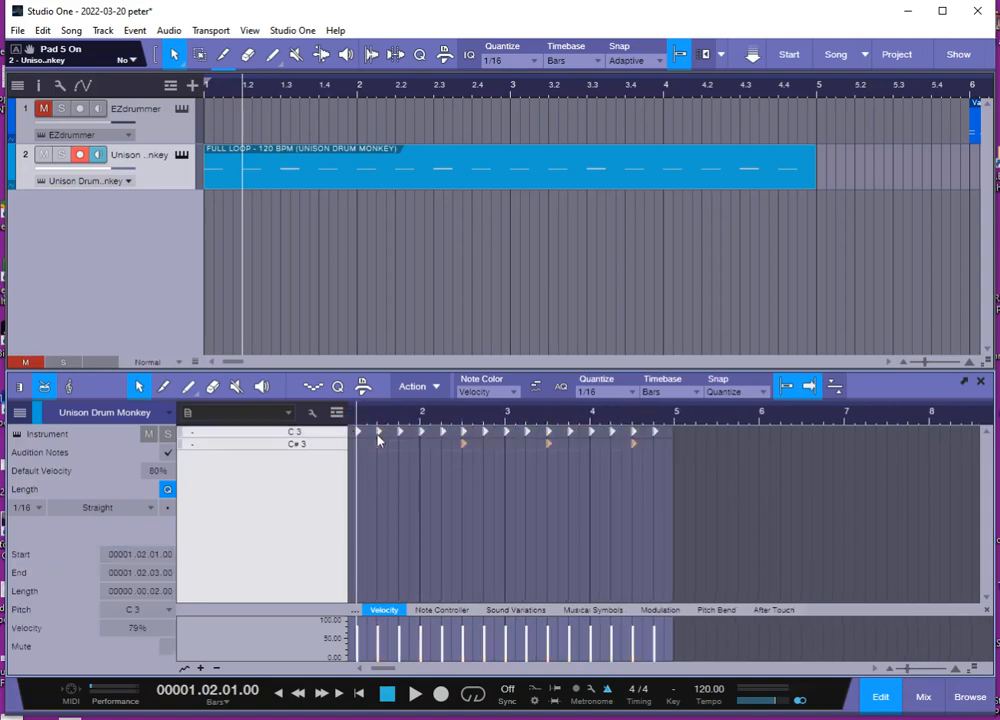
{"action": "mouse_move", "coordinate": [379, 442]}
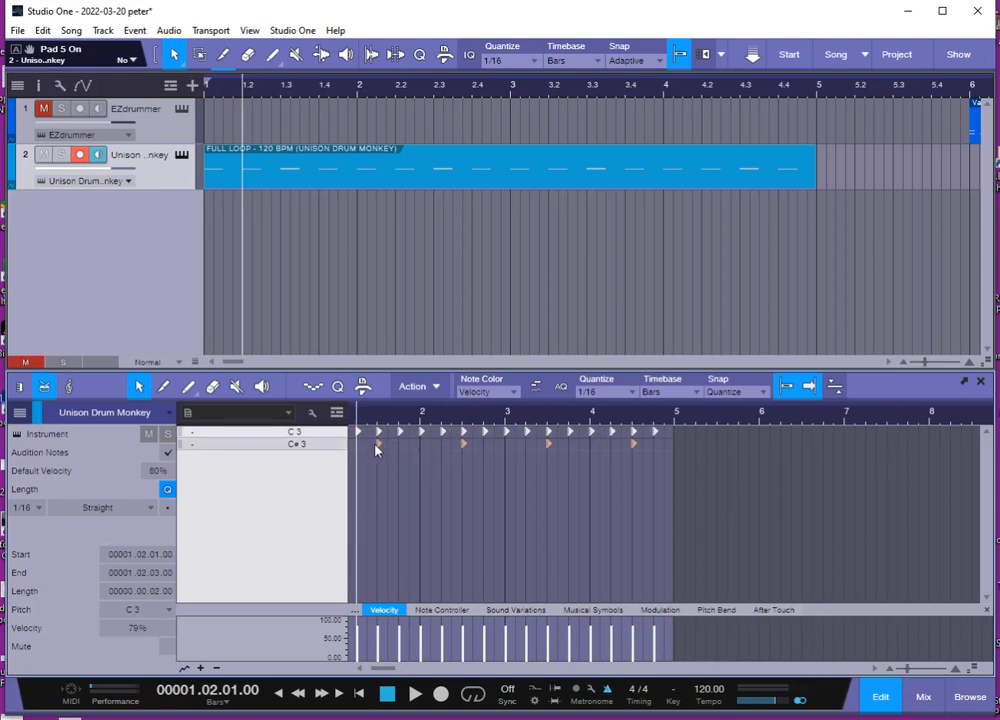
{"action": "left_click", "coordinate": [168, 611]}
{"action": "scroll", "coordinate": [138, 537], "scroll_direction": "down", "scroll_amount": 1}
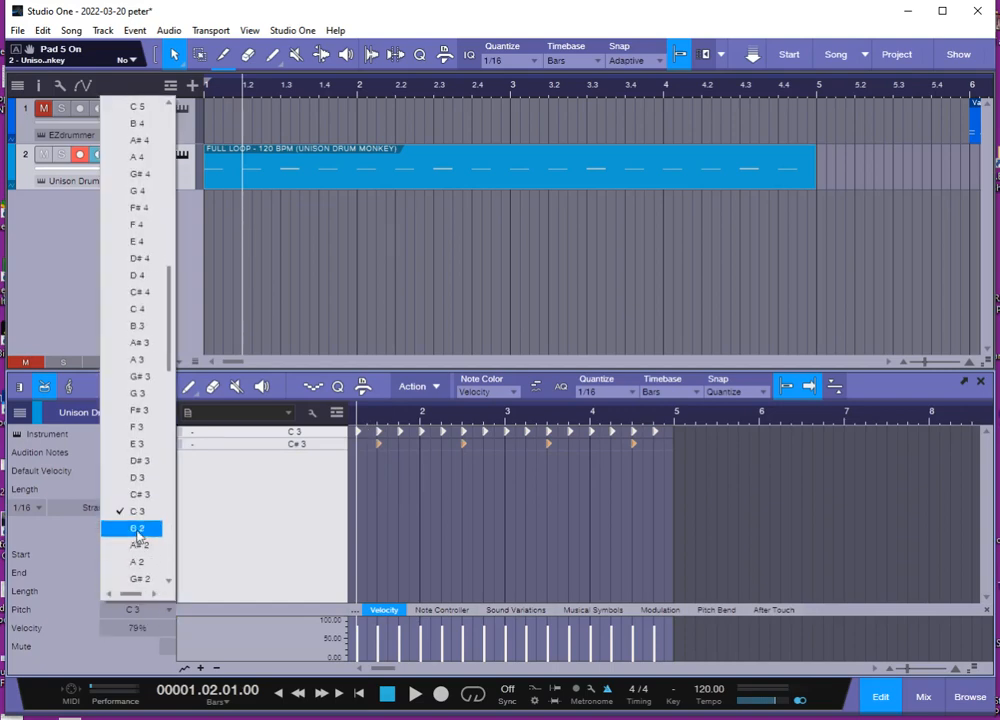
{"action": "scroll", "coordinate": [138, 537], "scroll_direction": "down", "scroll_amount": 5}
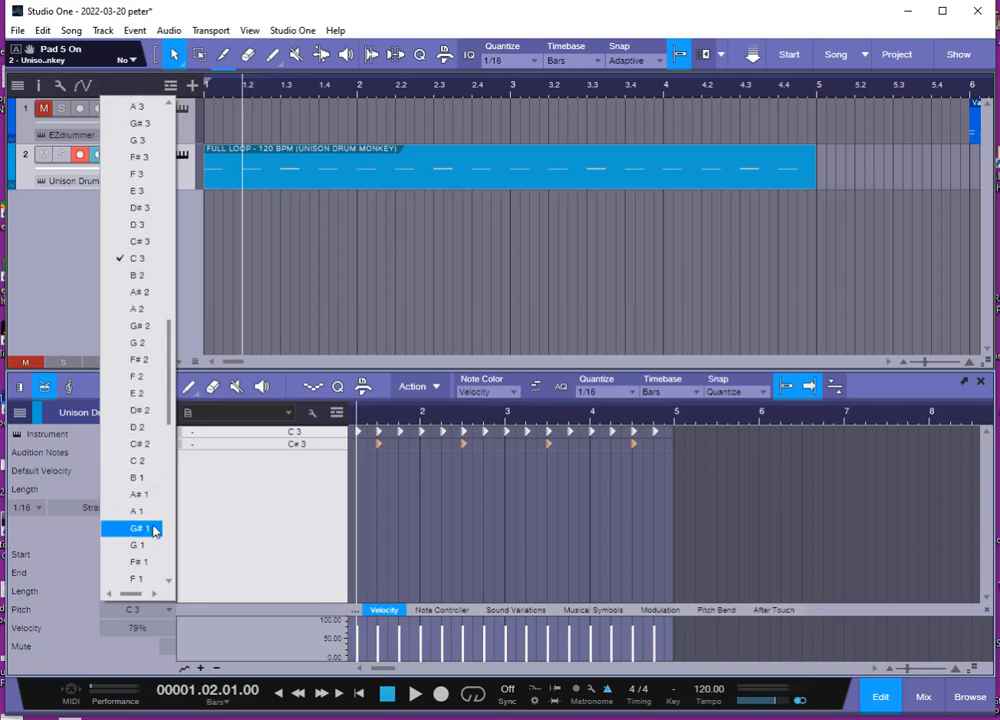
{"action": "scroll", "coordinate": [155, 532], "scroll_direction": "down", "scroll_amount": 5}
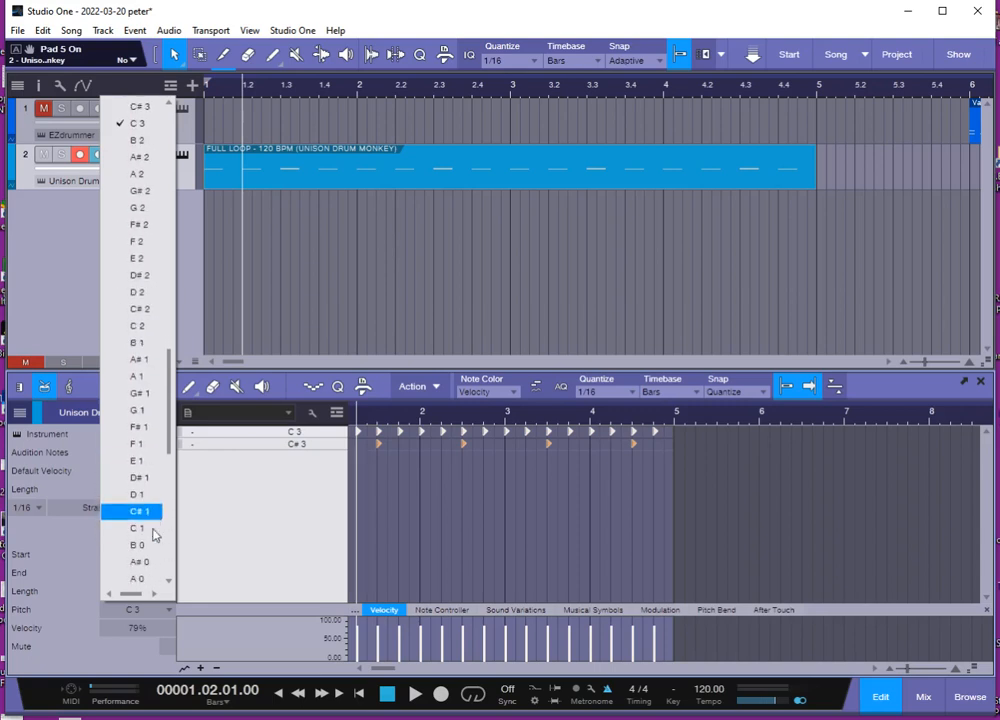
{"action": "left_click", "coordinate": [155, 530]}
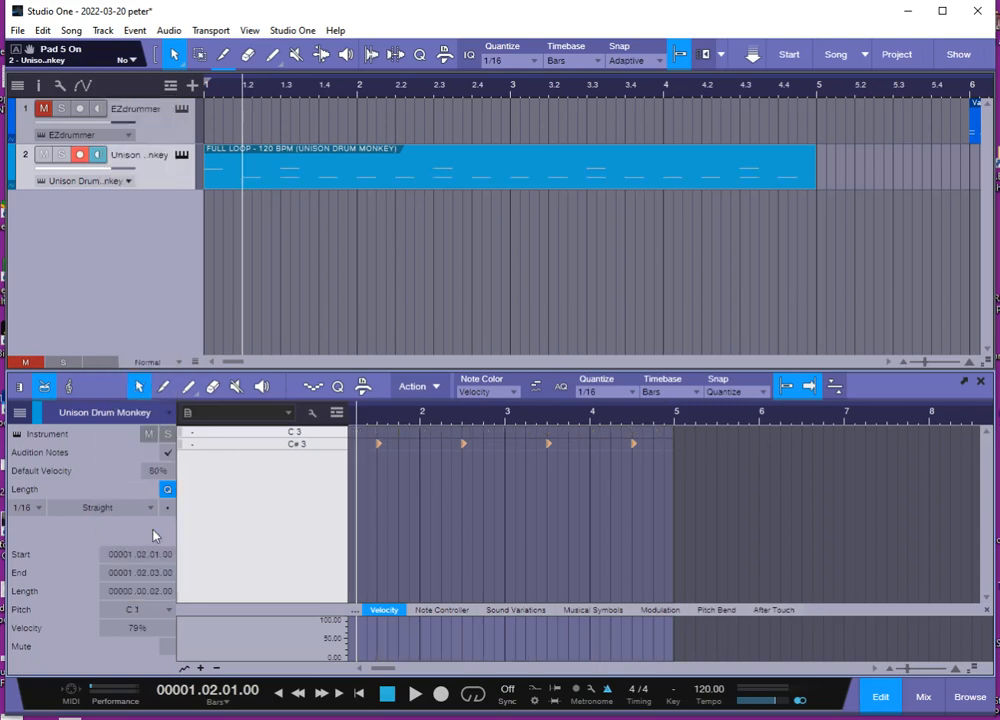
Select all snare notes in the C# 3 row and set their pitch to D 1
{"action": "left_click", "coordinate": [685, 450]}
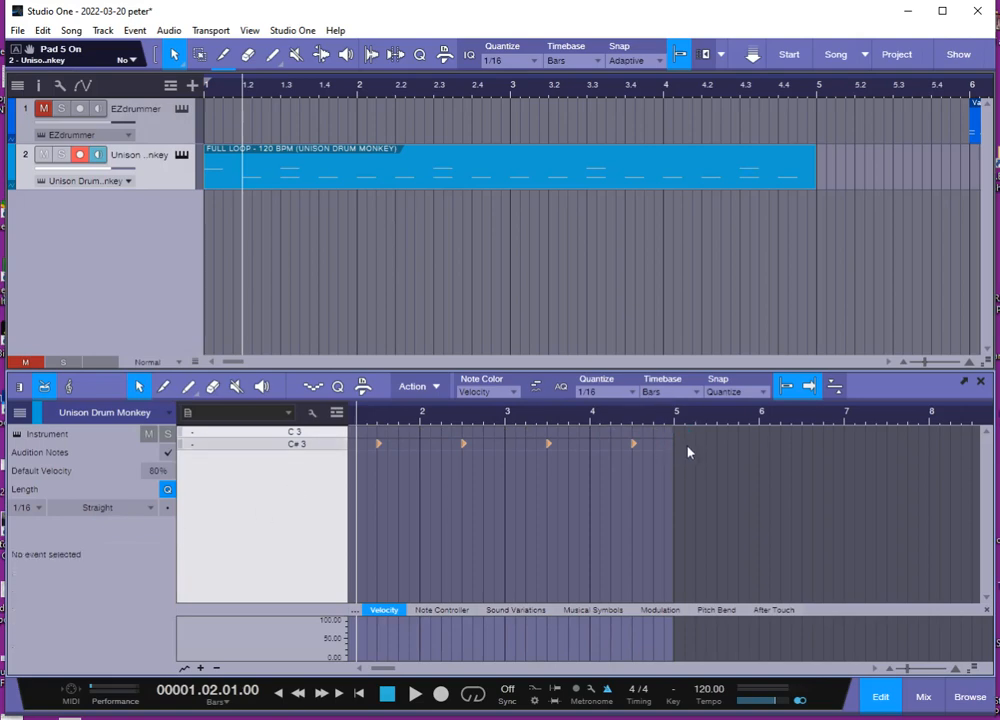
{"action": "left_click_drag", "start_coordinate": [685, 447], "coordinate": [372, 451]}
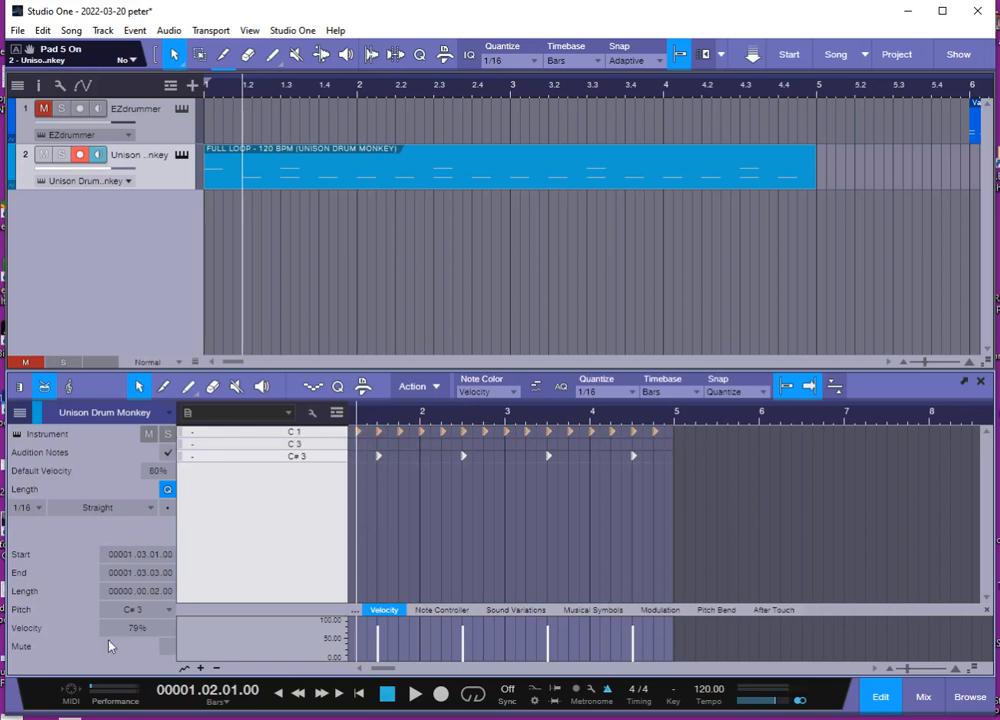
{"action": "left_click", "coordinate": [170, 618]}
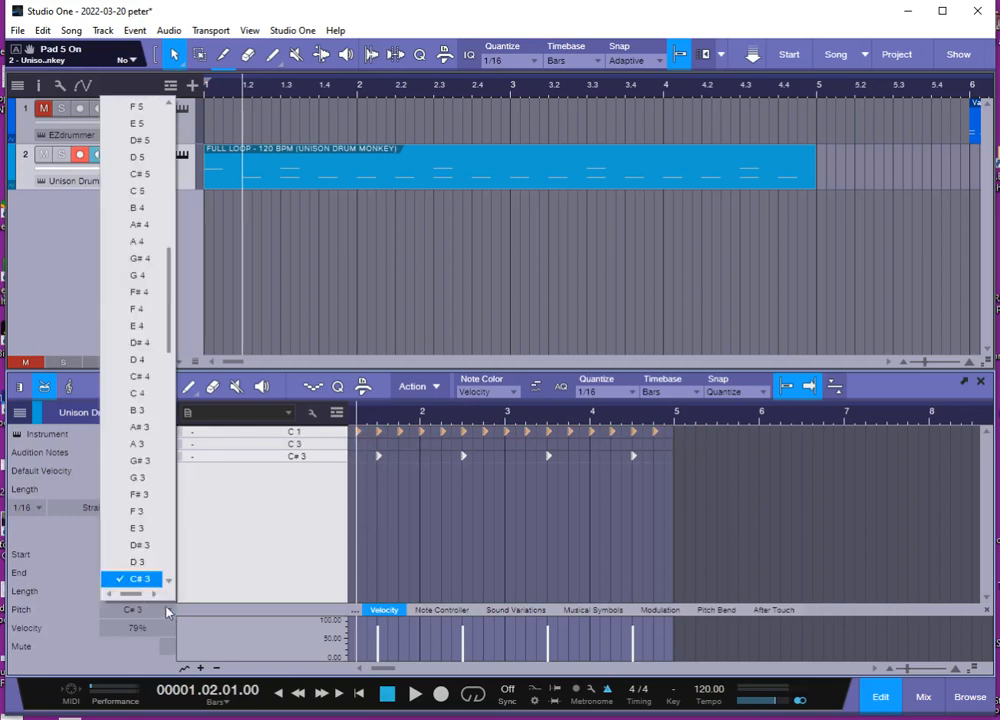
{"action": "scroll", "coordinate": [162, 547], "scroll_direction": "down", "scroll_amount": 2}
{"action": "scroll", "coordinate": [162, 547], "scroll_direction": "down", "scroll_amount": 5}
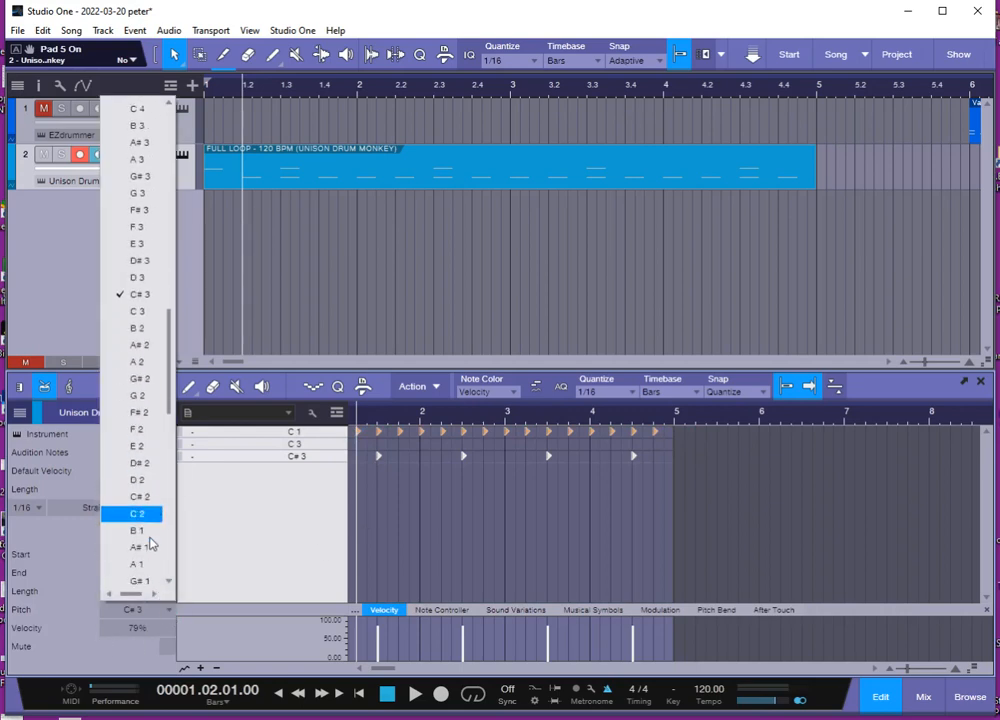
{"action": "scroll", "coordinate": [148, 543], "scroll_direction": "down", "scroll_amount": 3}
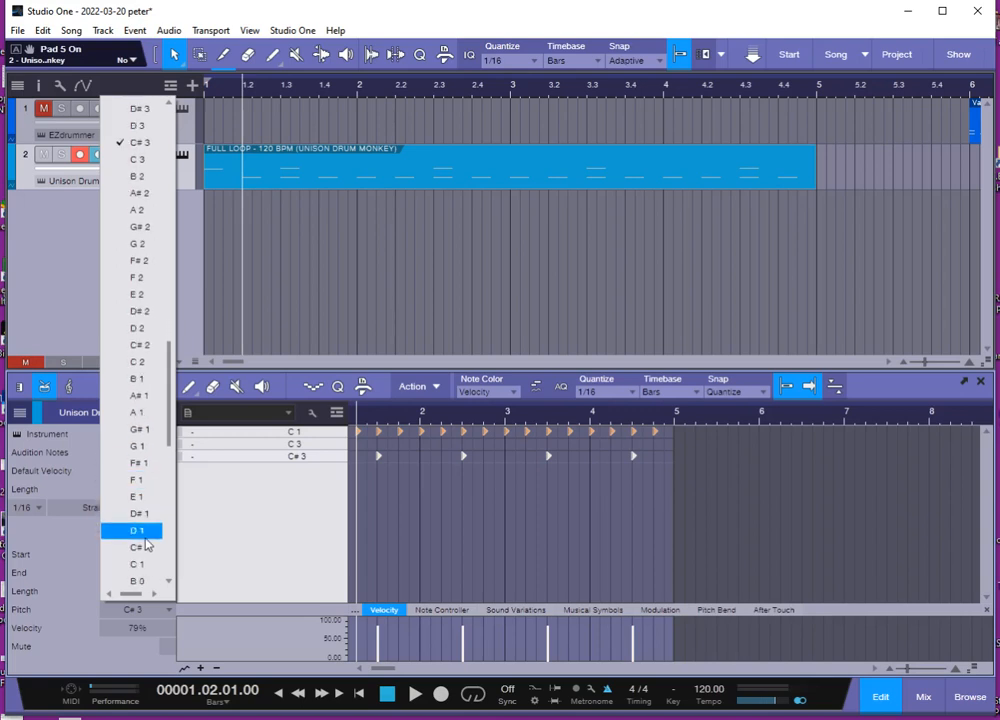
{"action": "left_click", "coordinate": [145, 531]}
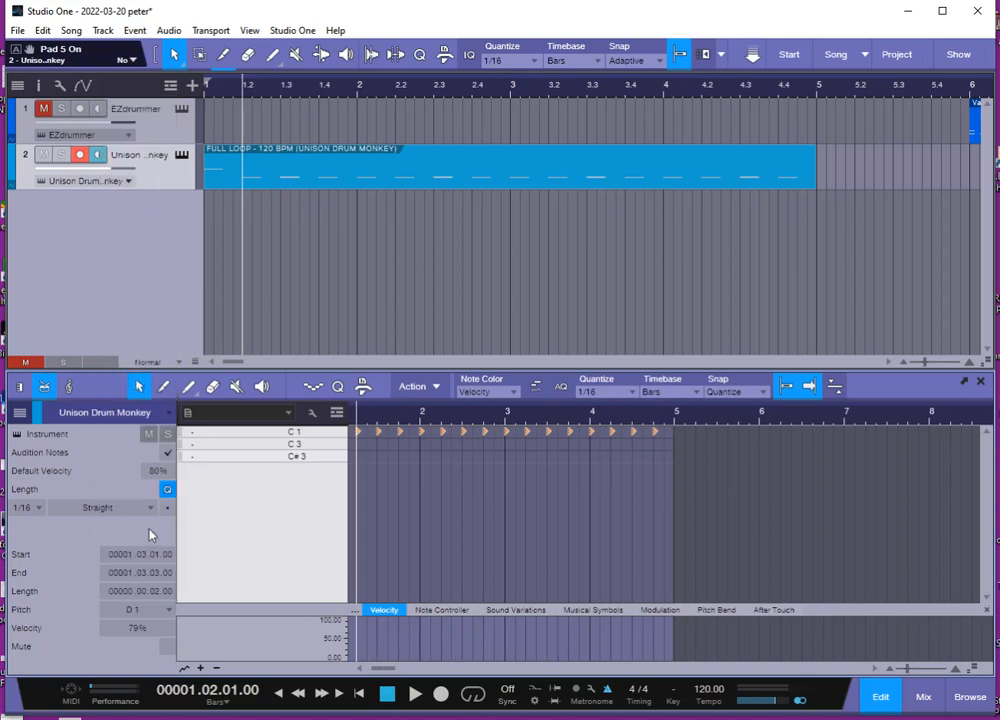
{"action": "left_click", "coordinate": [405, 501]}
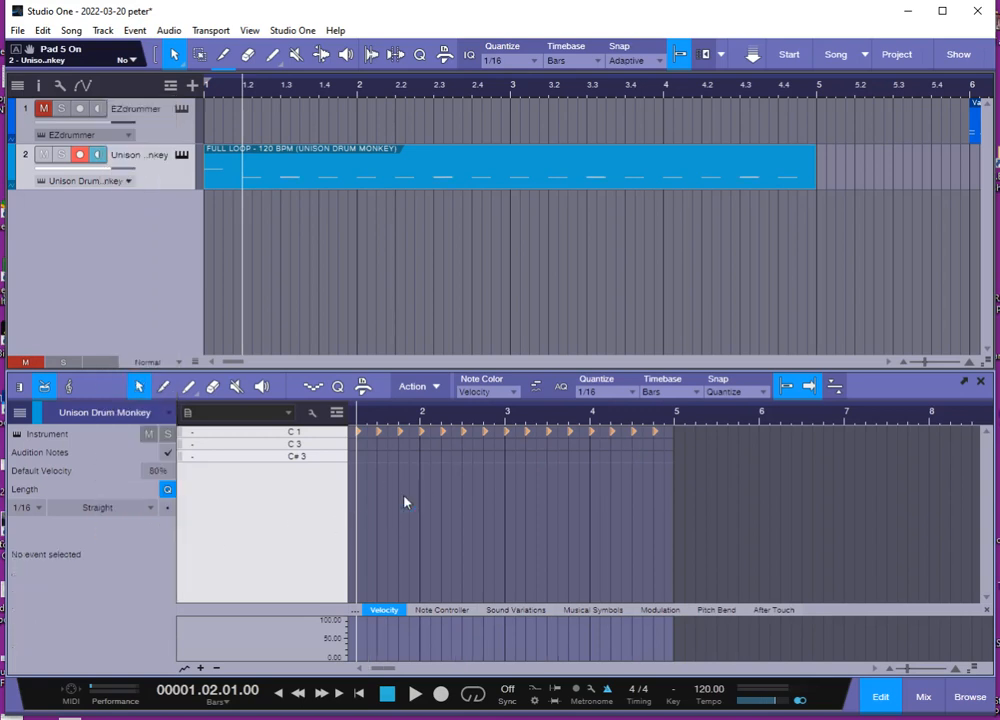
Reopen the loop in the note editor to refresh its drum rows, and audition the C 1 and D 1 rows
{"action": "left_click", "coordinate": [272, 435]}
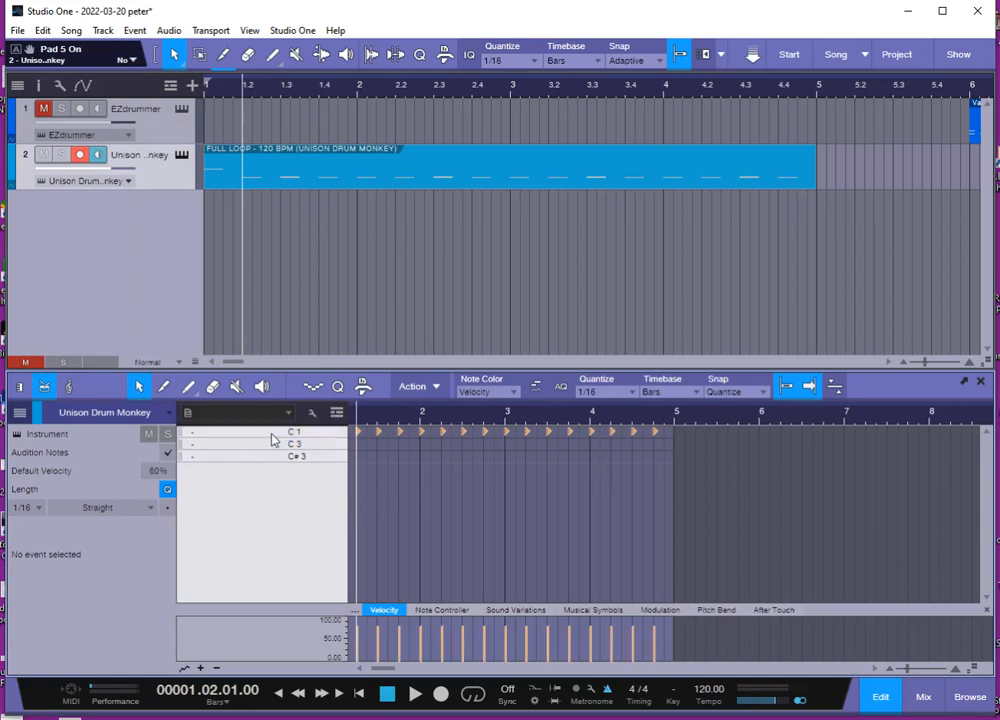
{"action": "left_click", "coordinate": [44, 387]}
{"action": "left_click", "coordinate": [45, 389]}
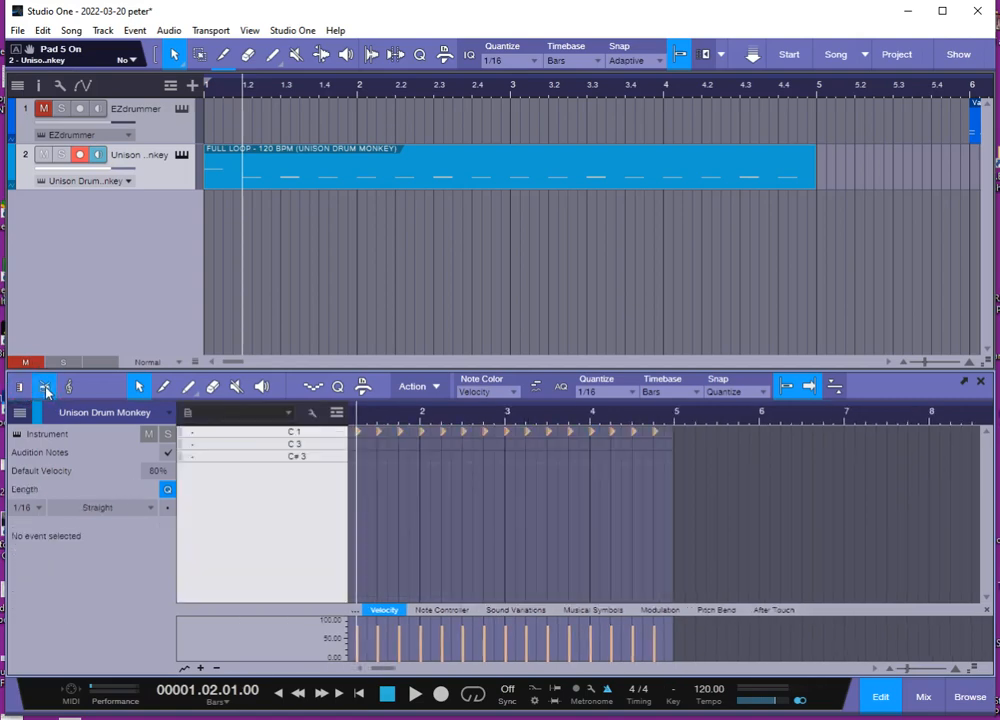
{"action": "left_click", "coordinate": [328, 505]}
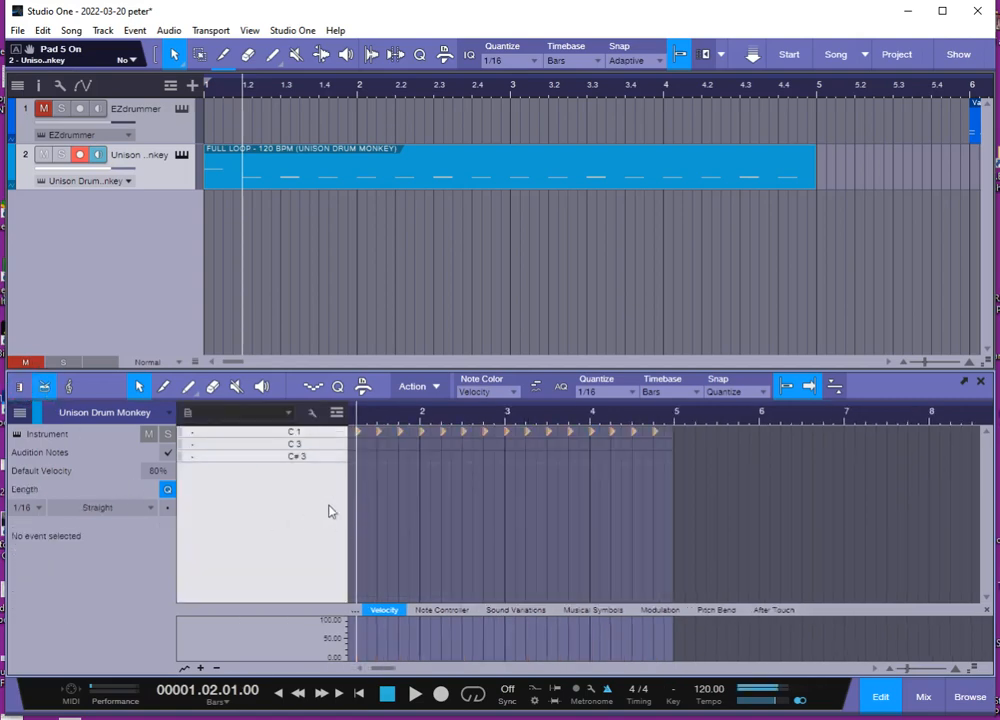
{"action": "left_click", "coordinate": [980, 384]}
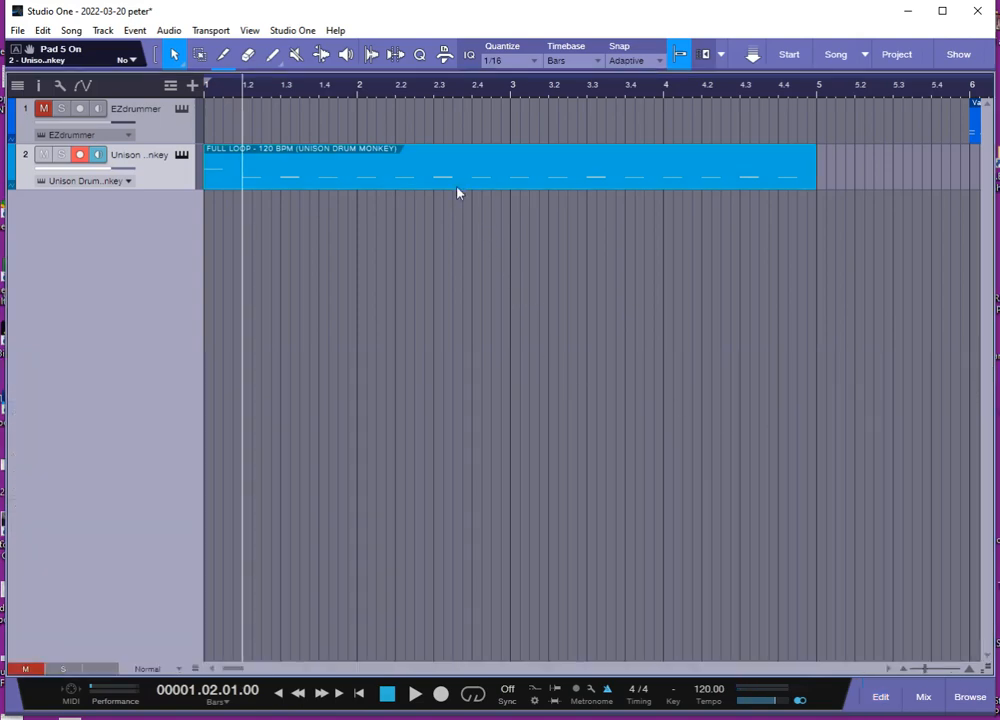
{"action": "double_click", "coordinate": [446, 172]}
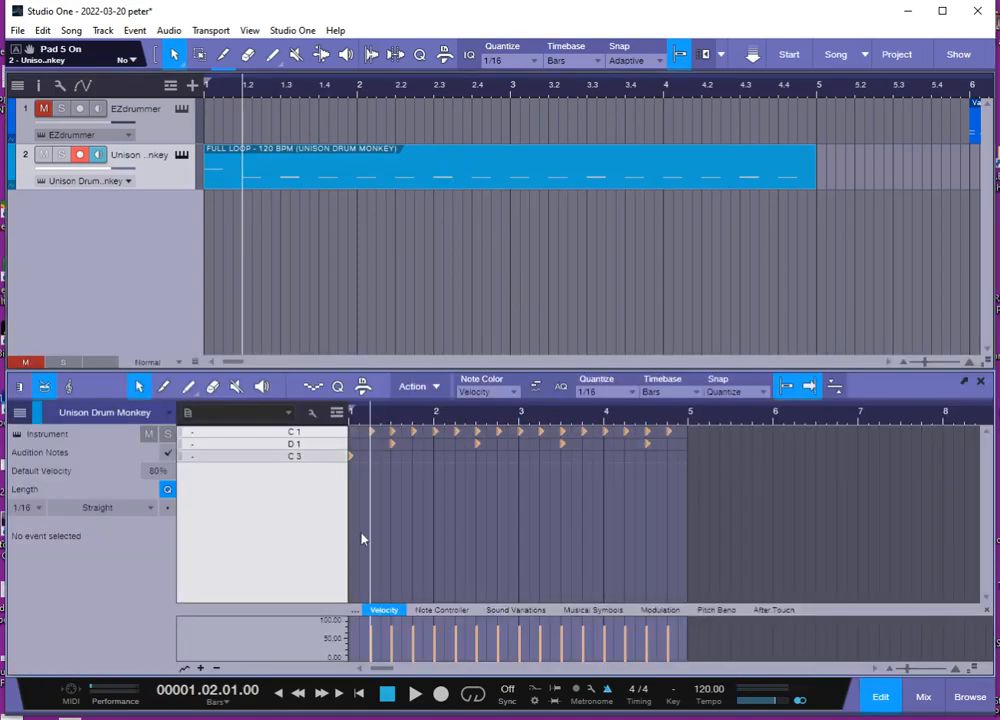
{"action": "left_click", "coordinate": [247, 443]}
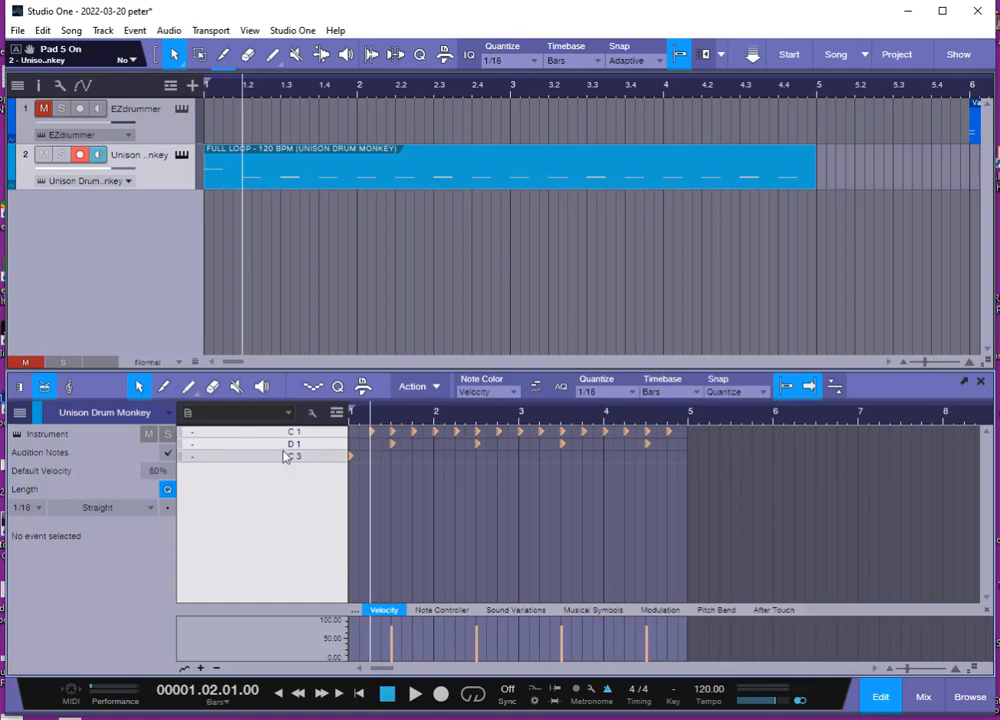
{"action": "left_click", "coordinate": [262, 437]}
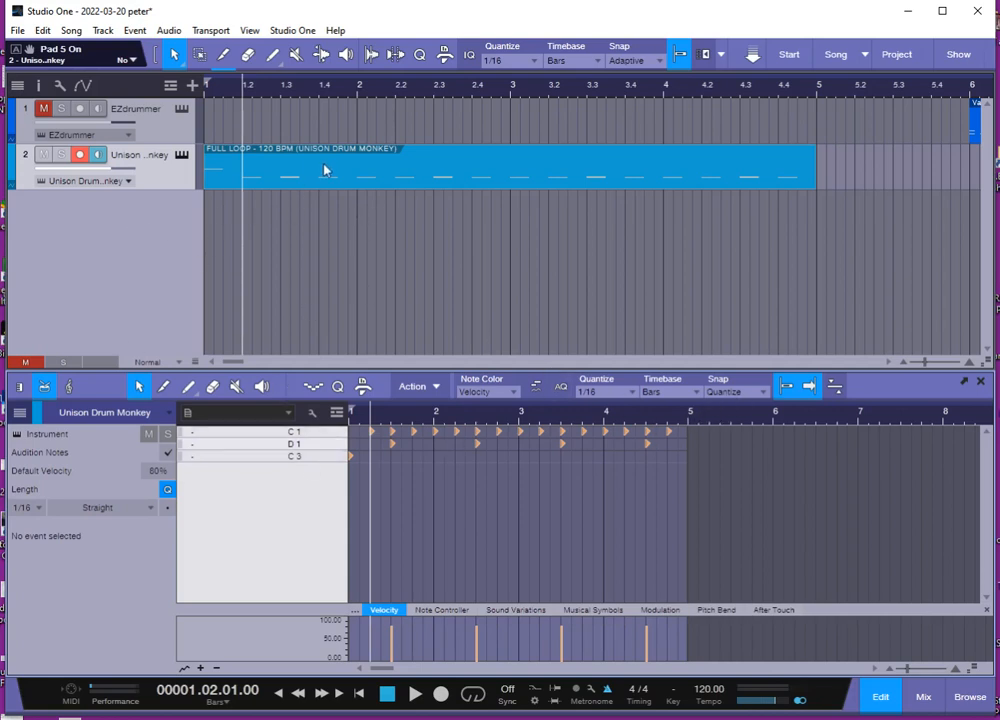
Move the full loop to bar 1 of the EZdrummer track and view the EZdrummer kit briefly
{"action": "left_click_drag", "start_coordinate": [323, 170], "coordinate": [321, 140]}
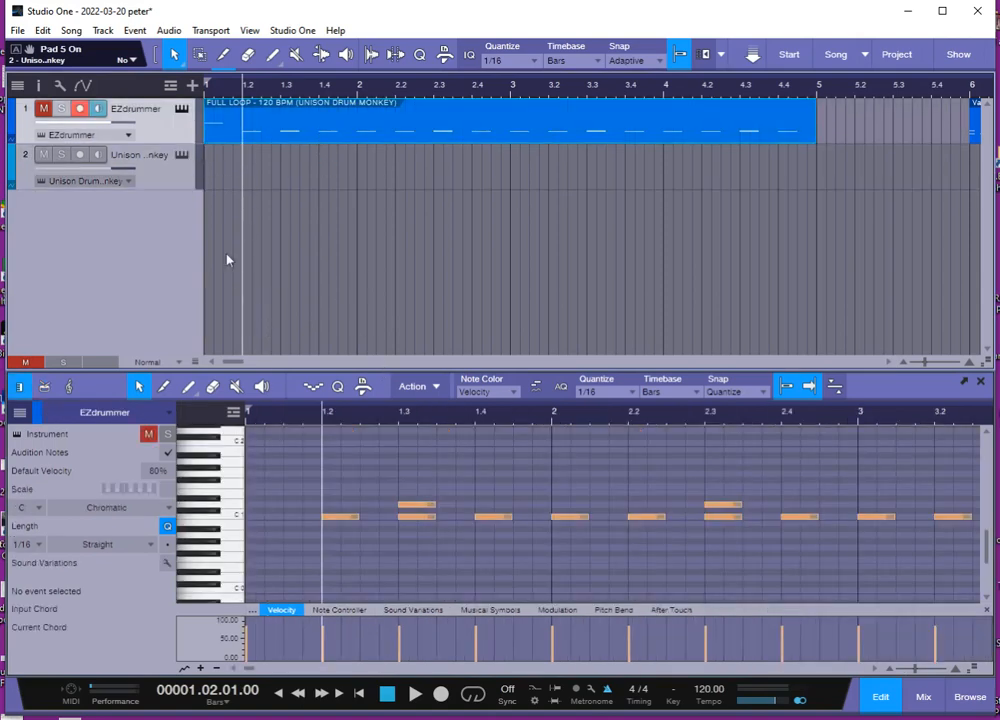
{"action": "left_click", "coordinate": [181, 108]}
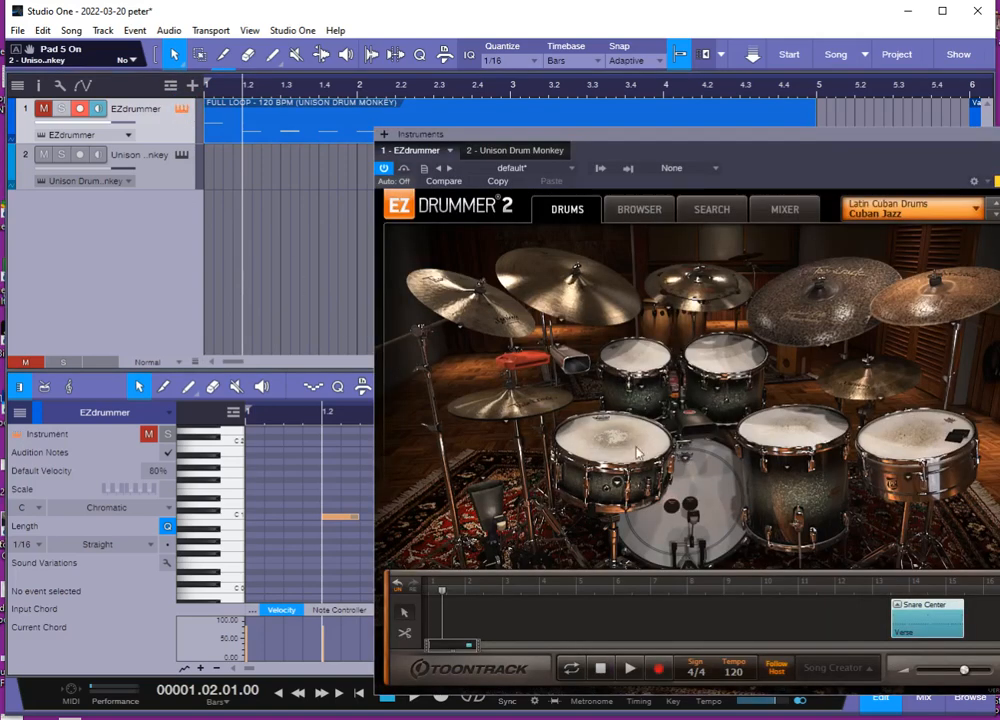
{"action": "left_click", "coordinate": [997, 134]}
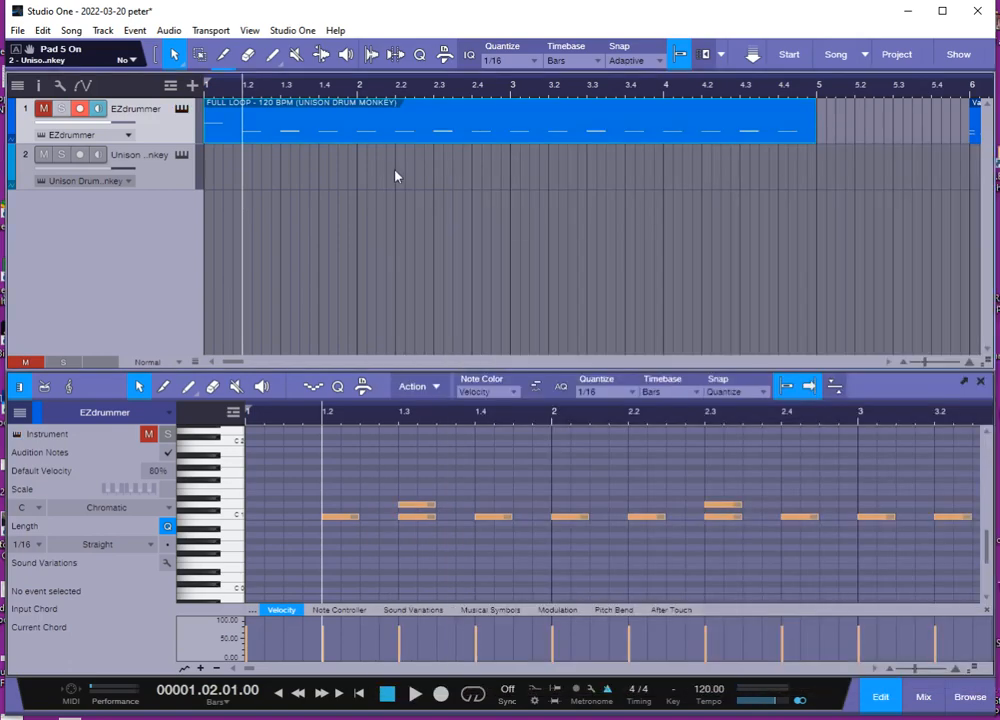
Unmute the EZdrummer track, play the moved loop from the start, and audition the D 1 snare key
{"action": "key", "text": "comma"}
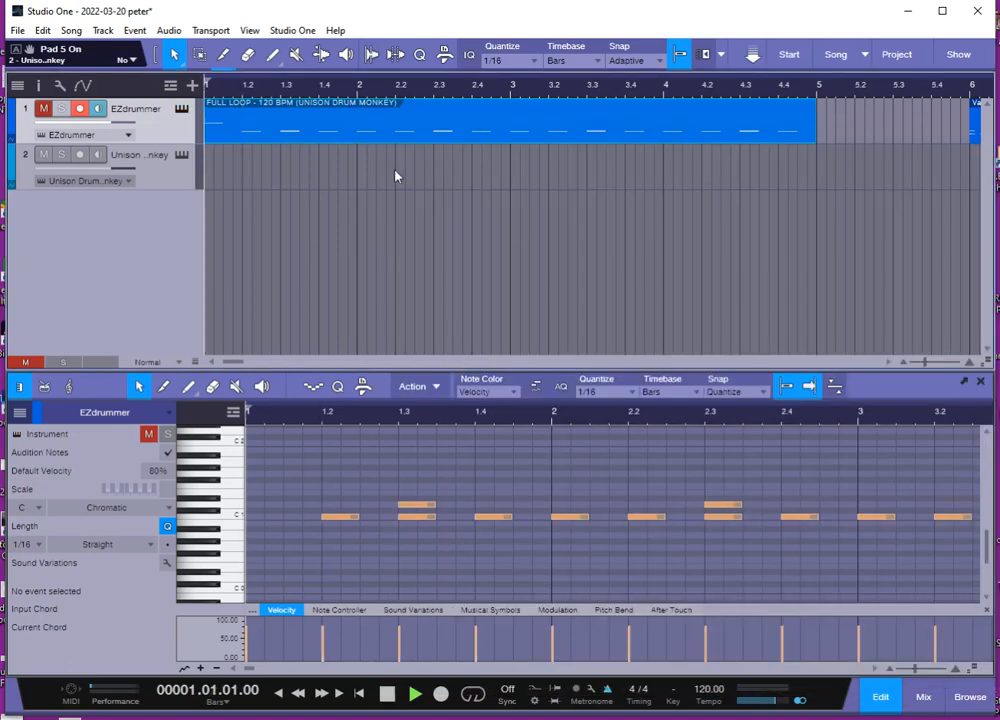
{"action": "key", "text": "space"}
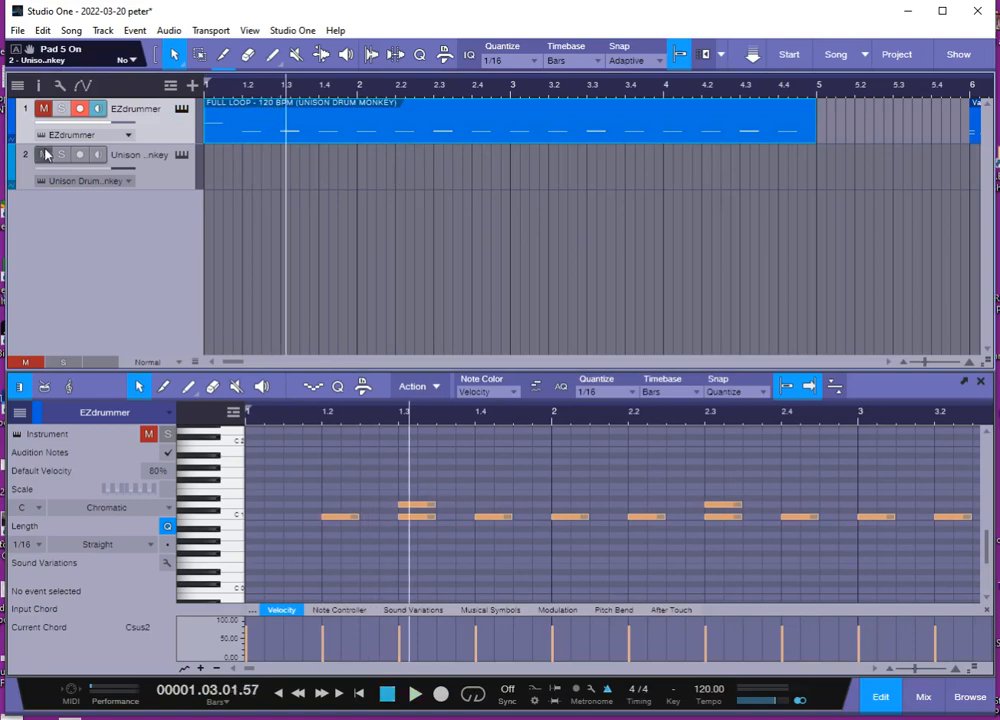
{"action": "left_click", "coordinate": [44, 108]}
{"action": "key", "text": "comma"}
{"action": "key", "text": "space"}
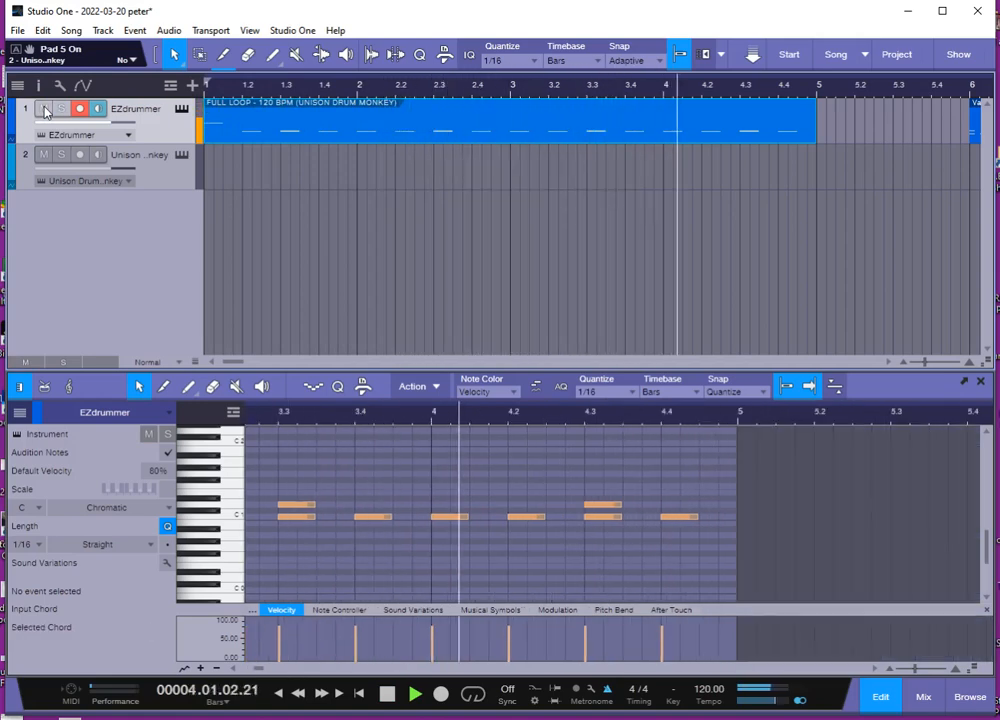
{"action": "key", "text": "space"}
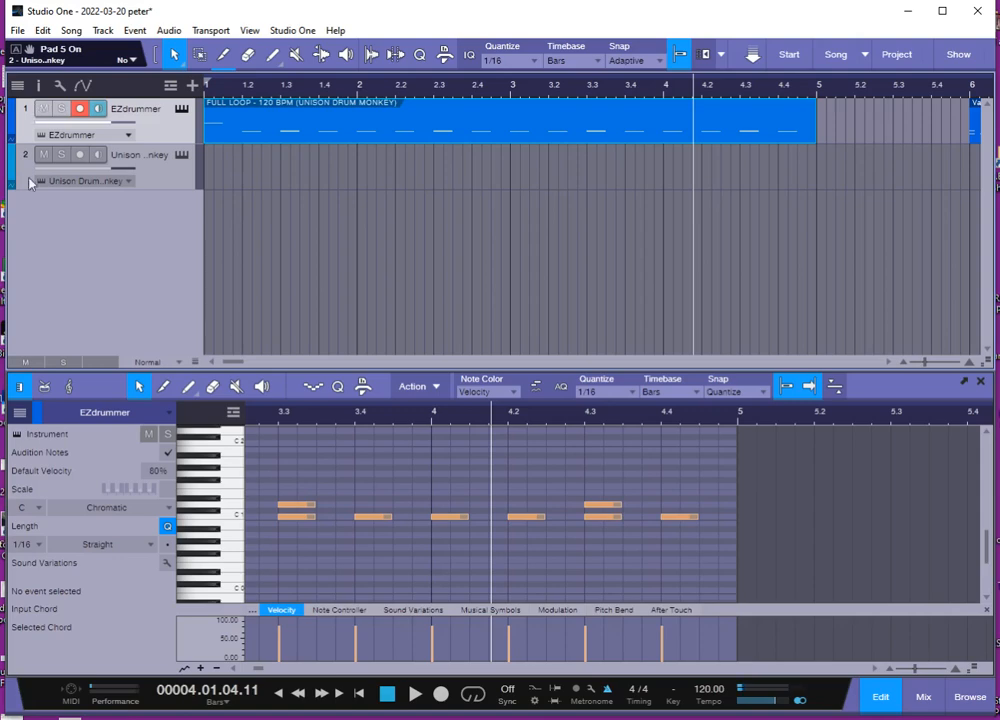
{"action": "left_click", "coordinate": [238, 510]}
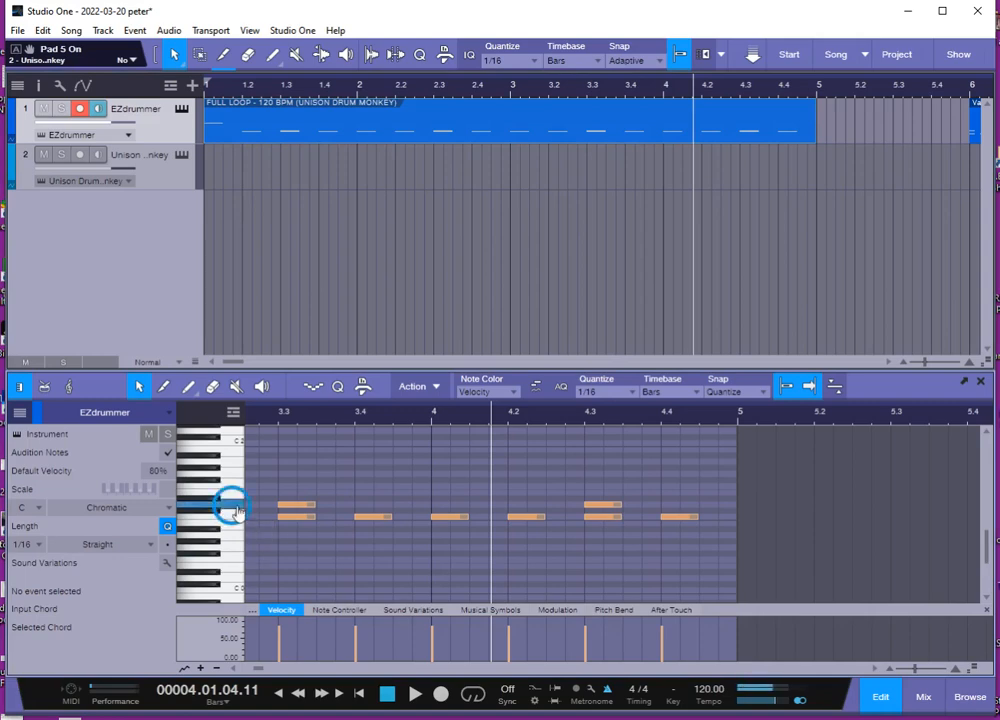
{"action": "scroll", "coordinate": [312, 486], "scroll_direction": "up", "scroll_amount": 2}
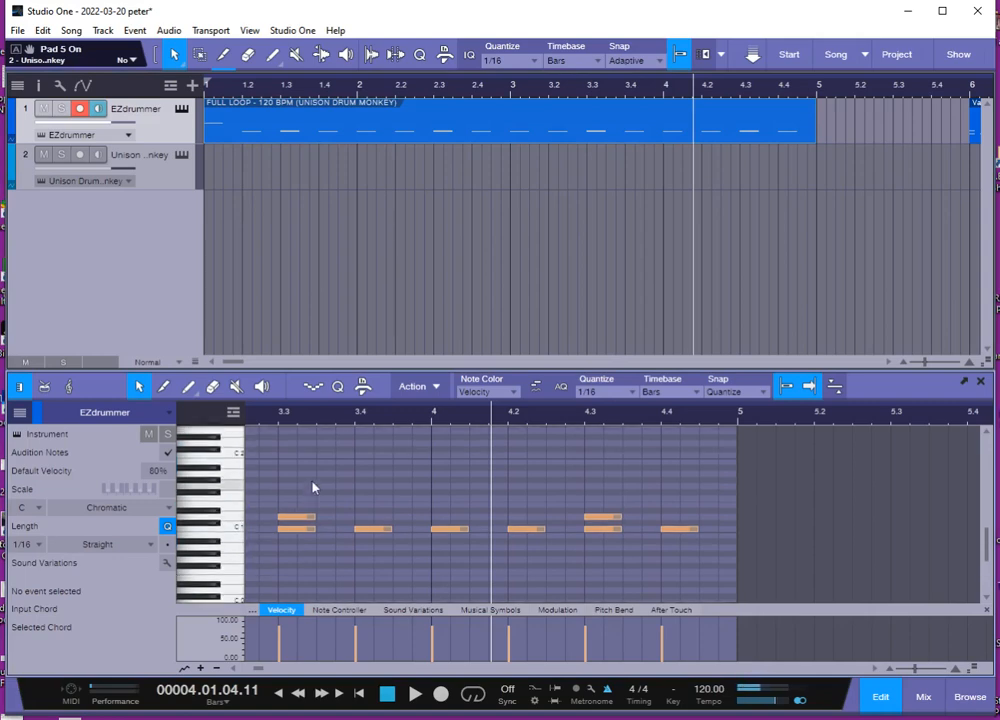
Move the full loop onto the Unison Drum Monkey track and store its drum map as the preset DM to GM
{"action": "scroll", "coordinate": [318, 516], "scroll_direction": "up", "scroll_amount": 1}
{"action": "scroll", "coordinate": [346, 537], "scroll_direction": "down", "scroll_amount": 2}
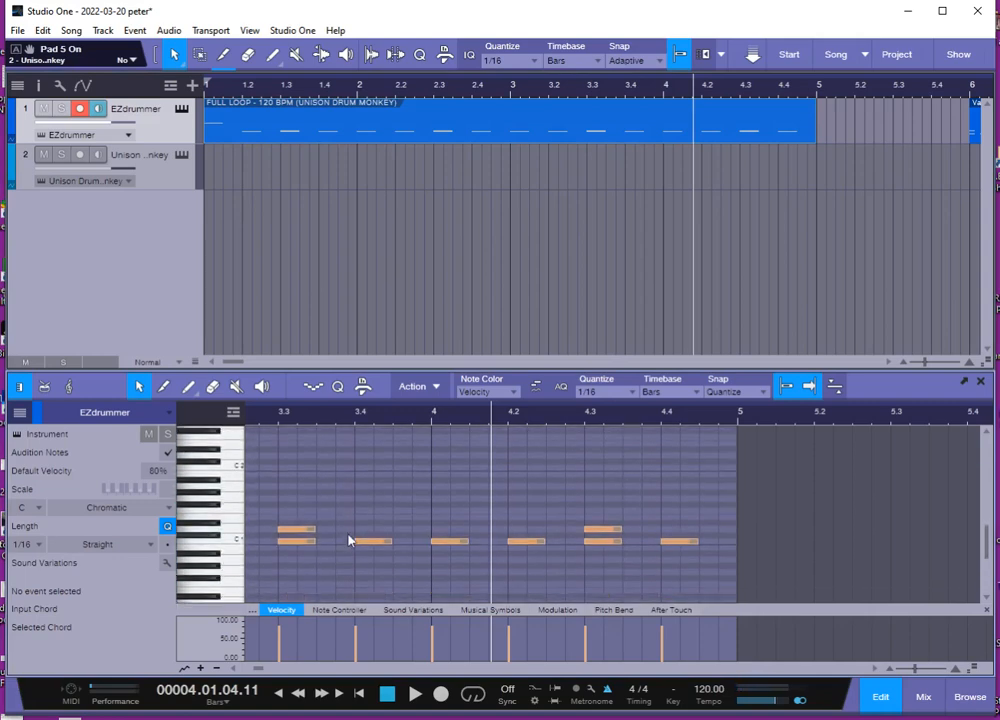
{"action": "scroll", "coordinate": [340, 520], "scroll_direction": "down", "scroll_amount": 1}
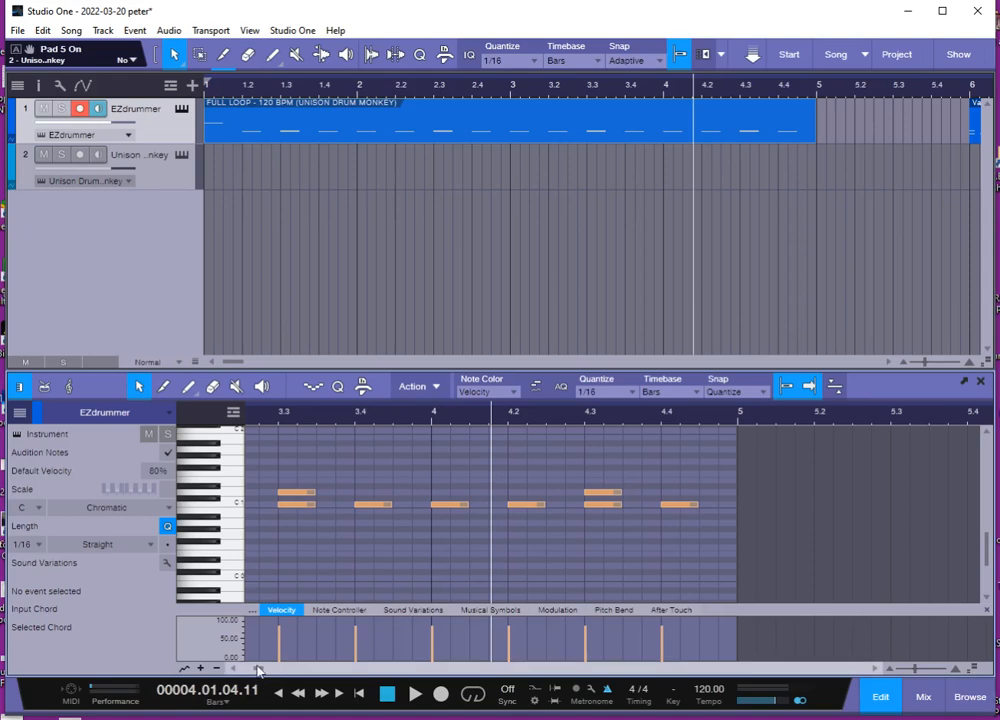
{"action": "left_click_drag", "start_coordinate": [258, 668], "coordinate": [224, 667]}
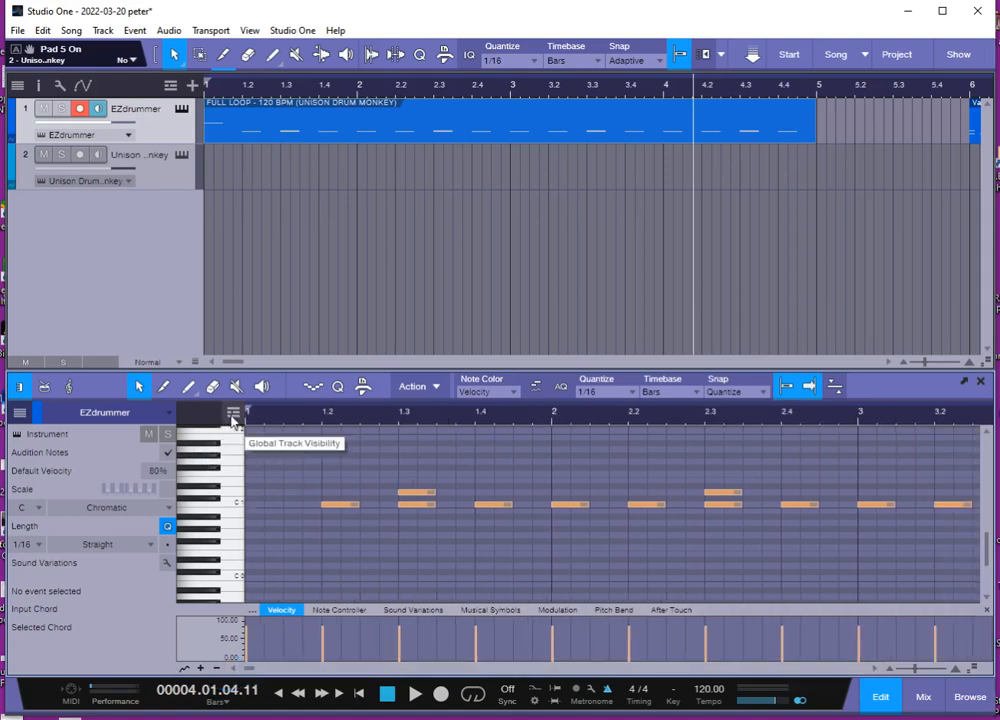
{"action": "left_click_drag", "start_coordinate": [316, 128], "coordinate": [317, 166]}
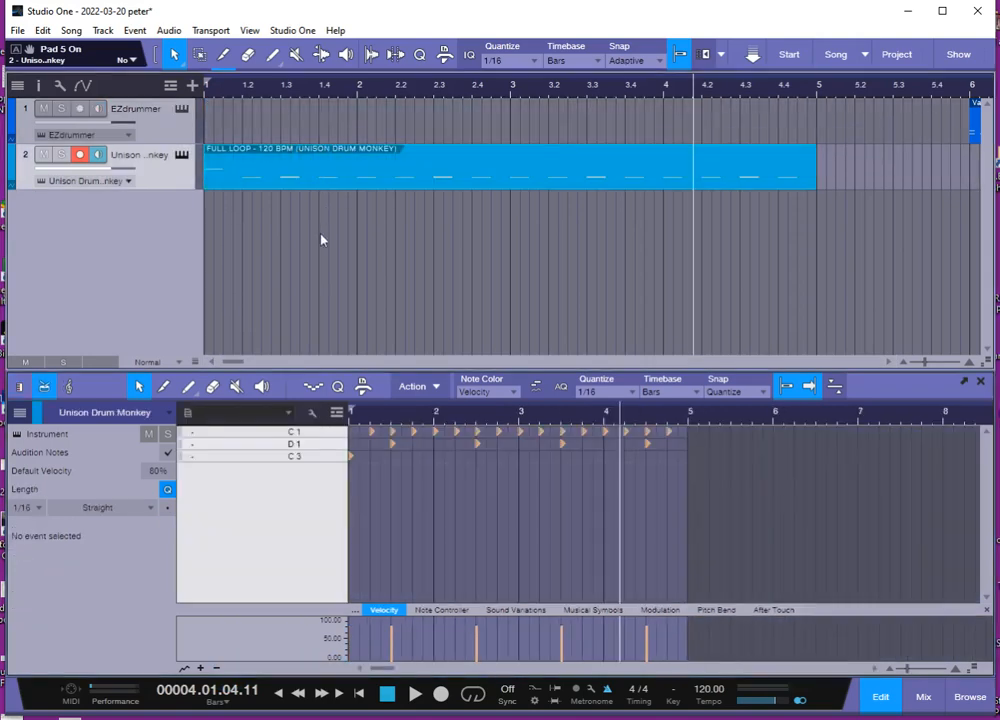
{"action": "left_click", "coordinate": [188, 411]}
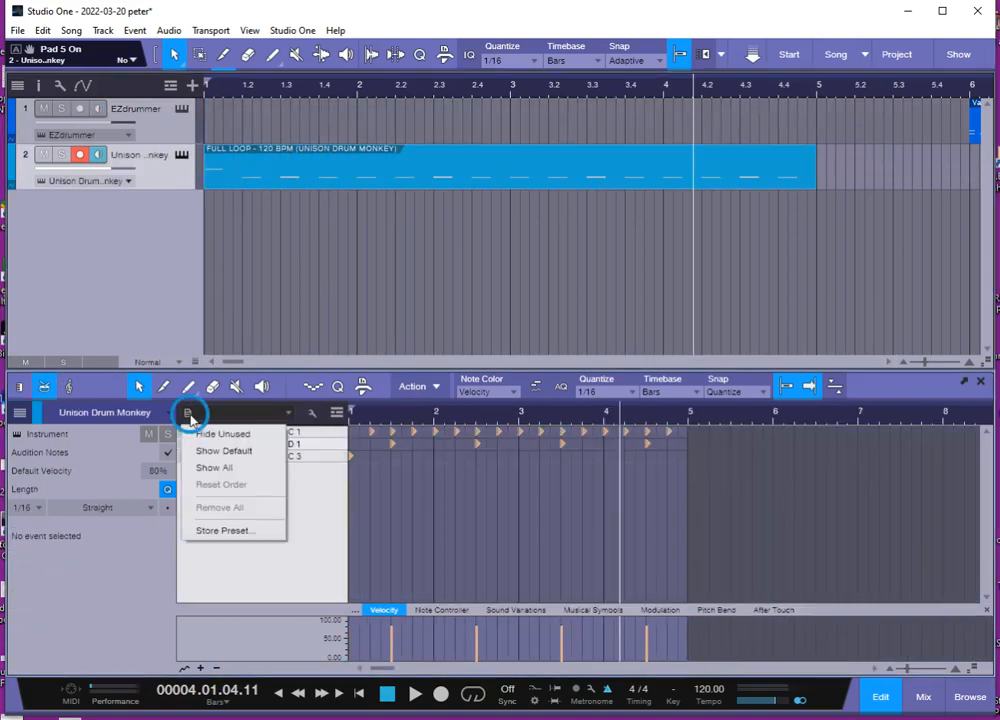
{"action": "left_click", "coordinate": [248, 531]}
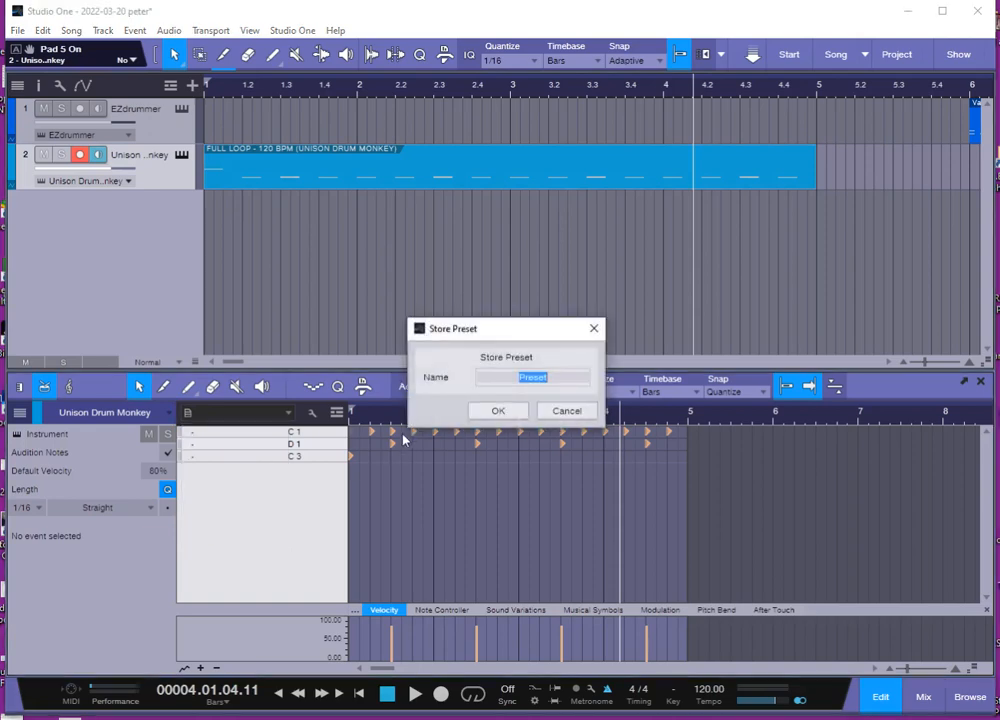
{"action": "type", "text": "DM to GM"}
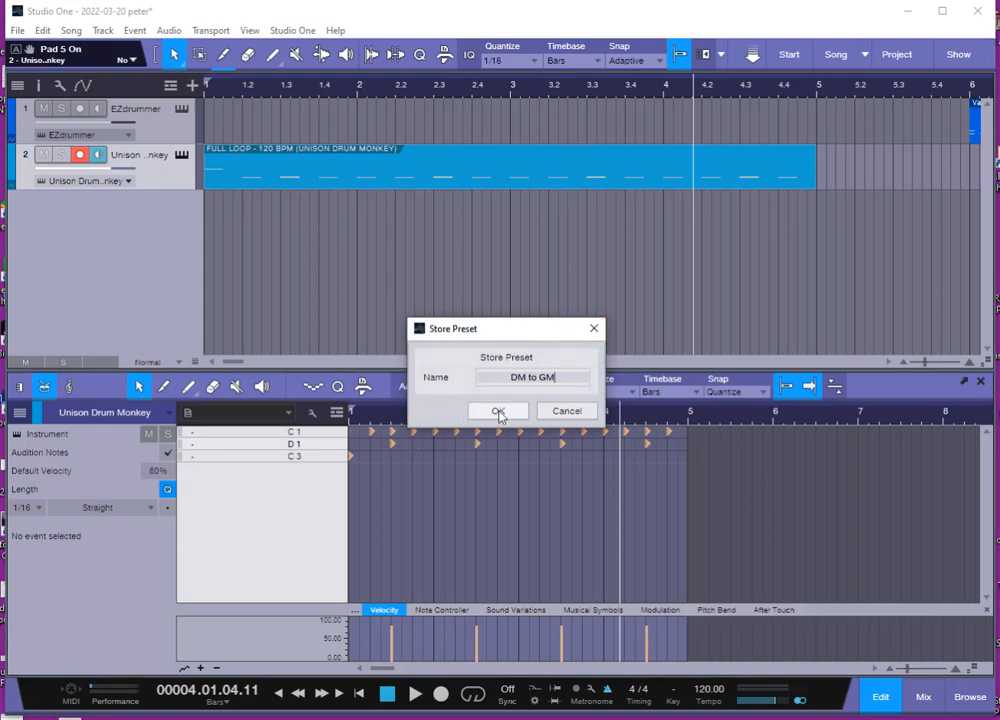
{"action": "left_click", "coordinate": [497, 410]}
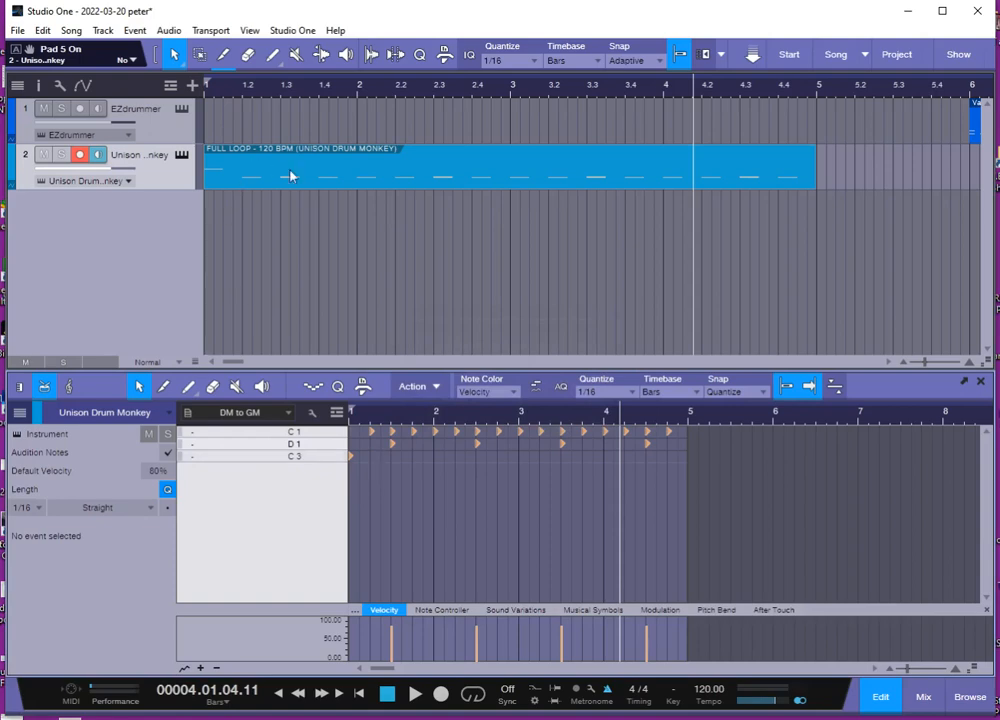
Move the full loop to the EZdrummer track, play it through the kit, and close the instrument window
{"action": "left_click_drag", "start_coordinate": [290, 176], "coordinate": [288, 141]}
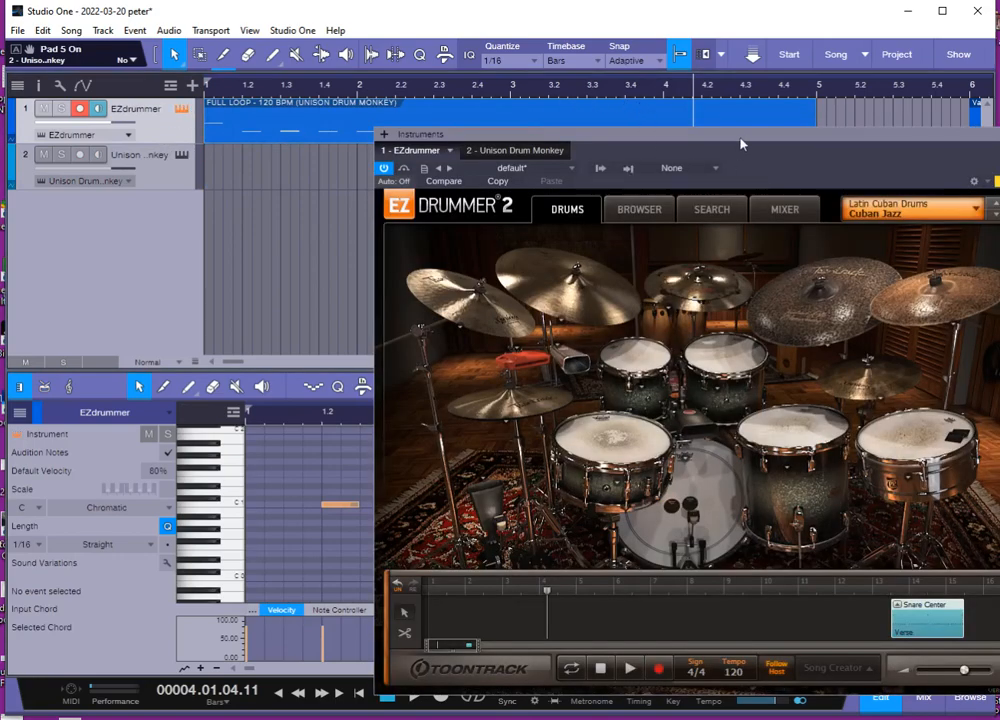
{"action": "left_click_drag", "start_coordinate": [740, 143], "coordinate": [573, 162]}
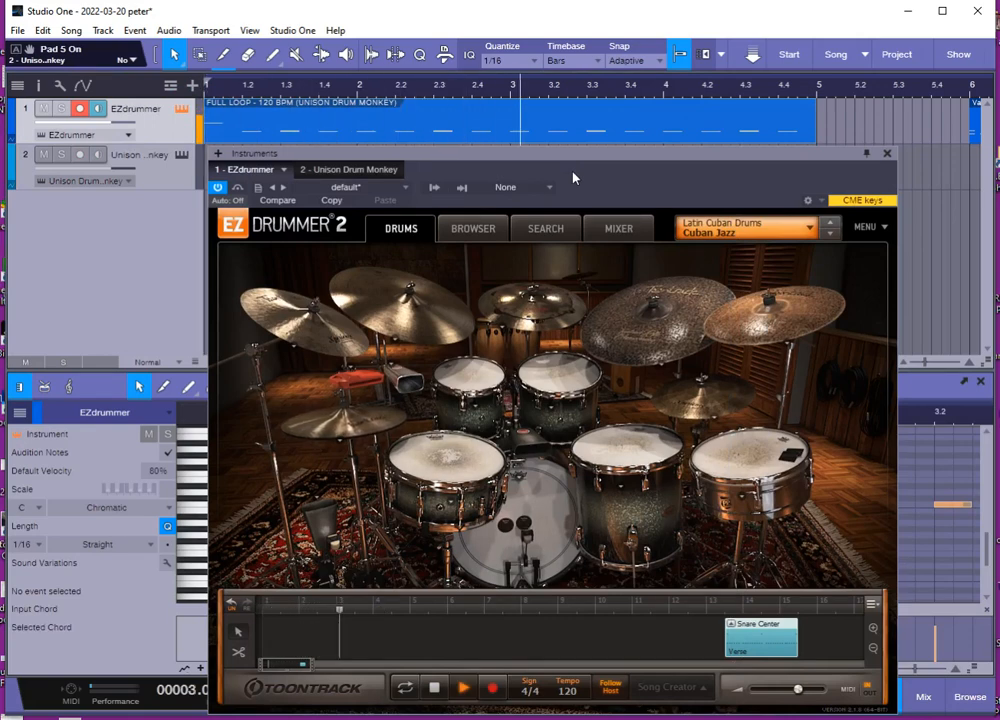
{"action": "key", "text": "space"}
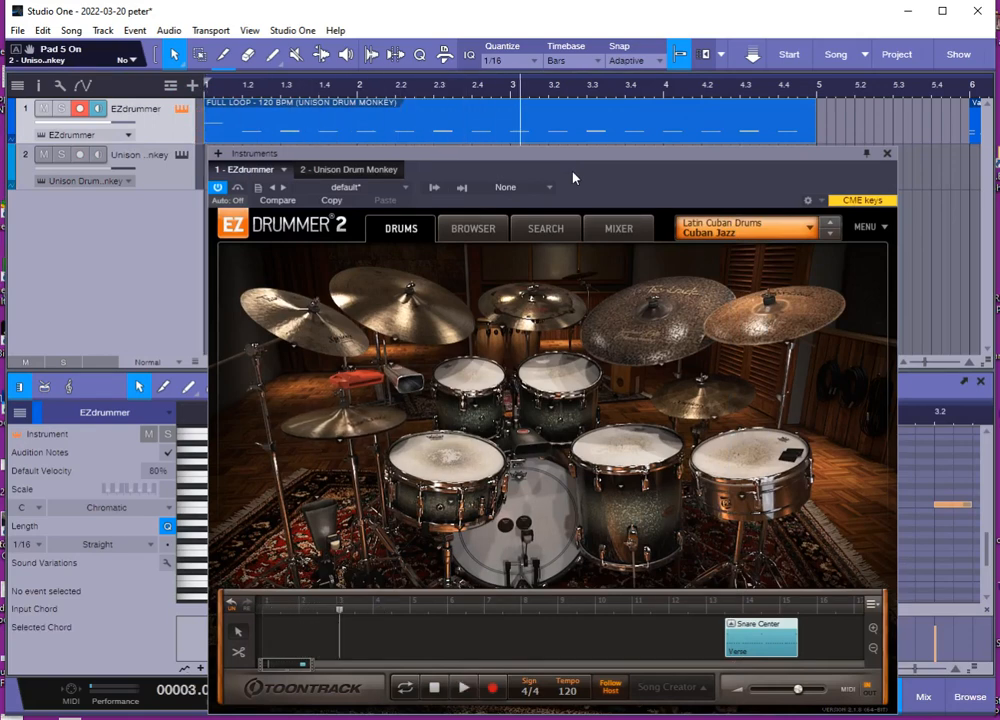
{"action": "left_click", "coordinate": [887, 154]}
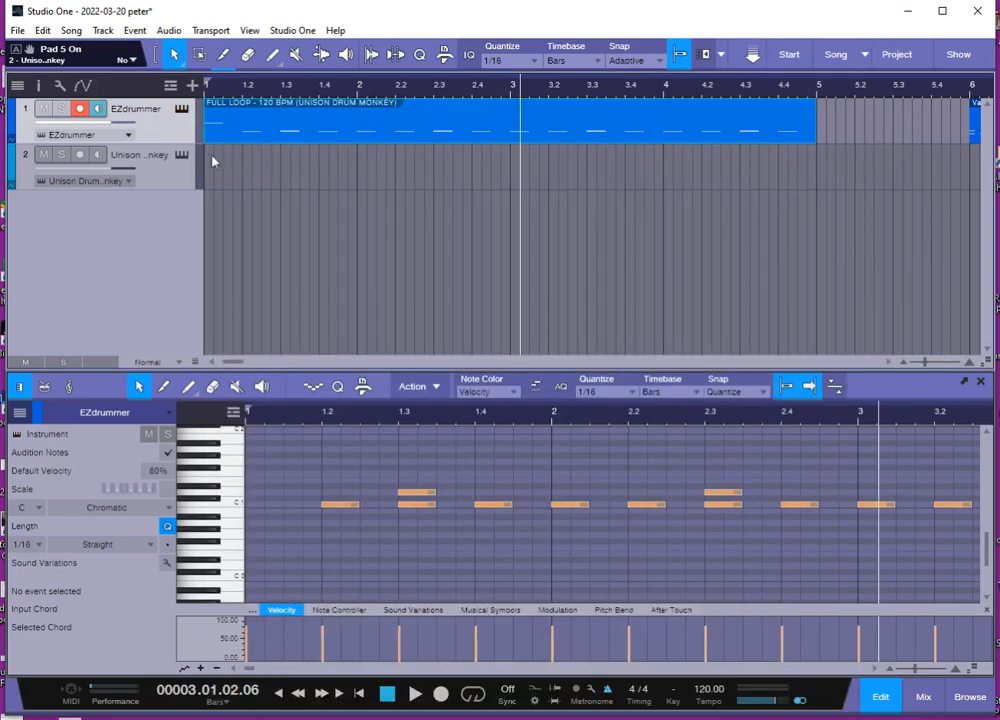
Return the full loop to the Unison Drum Monkey track, open Drum Monkey, and check the kick's output note
{"action": "left_click", "coordinate": [186, 186]}
{"action": "left_click_drag", "start_coordinate": [248, 122], "coordinate": [193, 165]}
{"action": "left_click", "coordinate": [183, 157]}
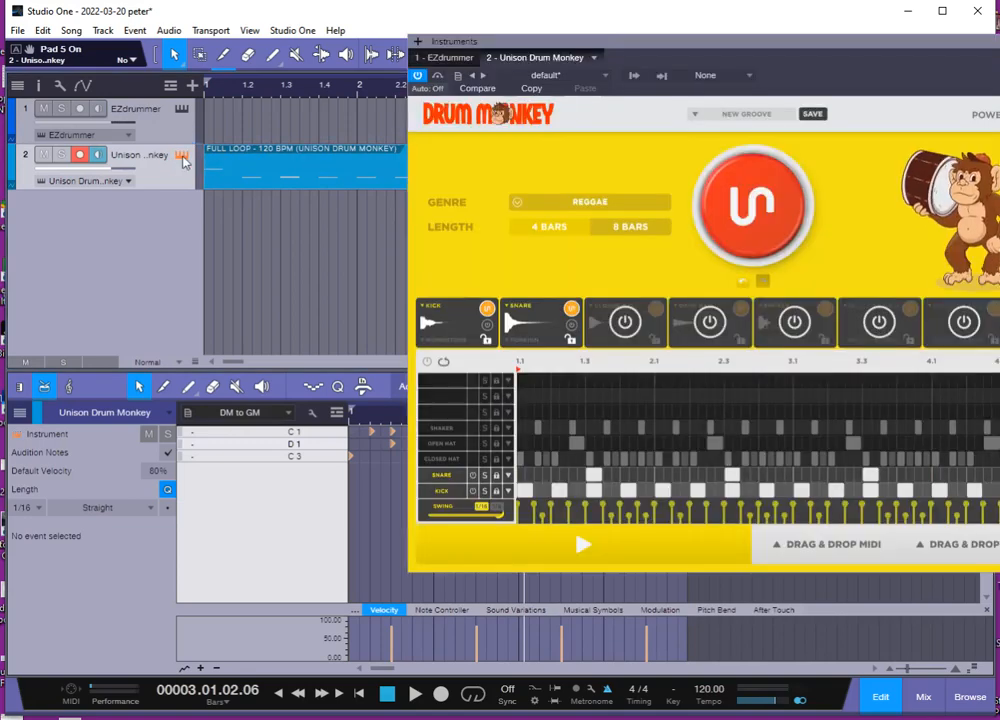
{"action": "left_click_drag", "start_coordinate": [809, 50], "coordinate": [556, 93]}
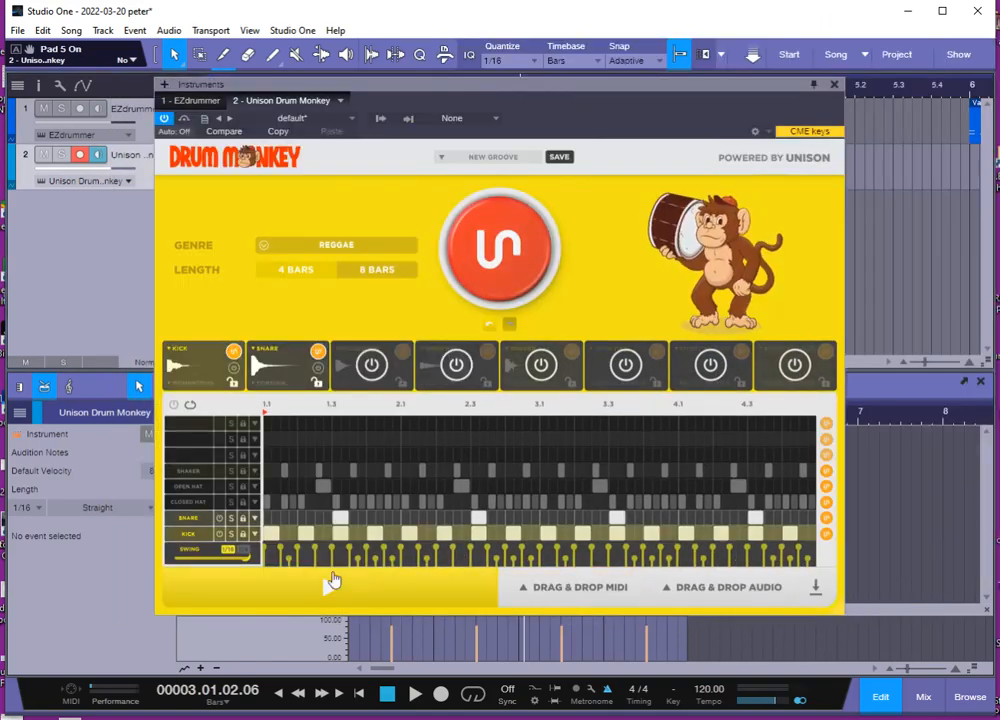
{"action": "left_click", "coordinate": [194, 535]}
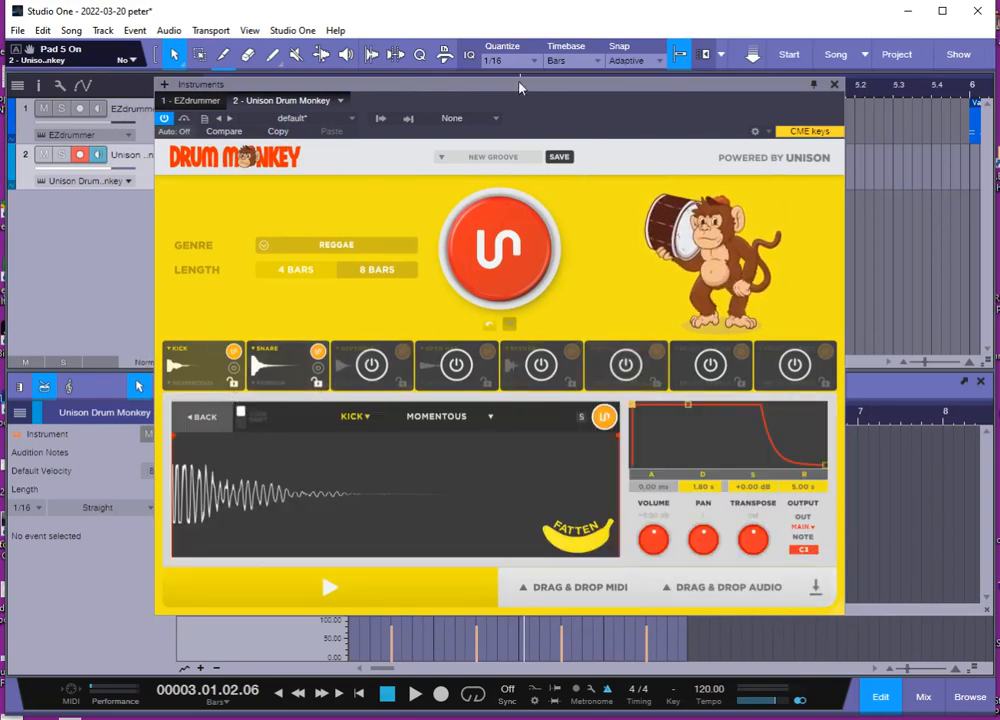
{"action": "left_click", "coordinate": [203, 417]}
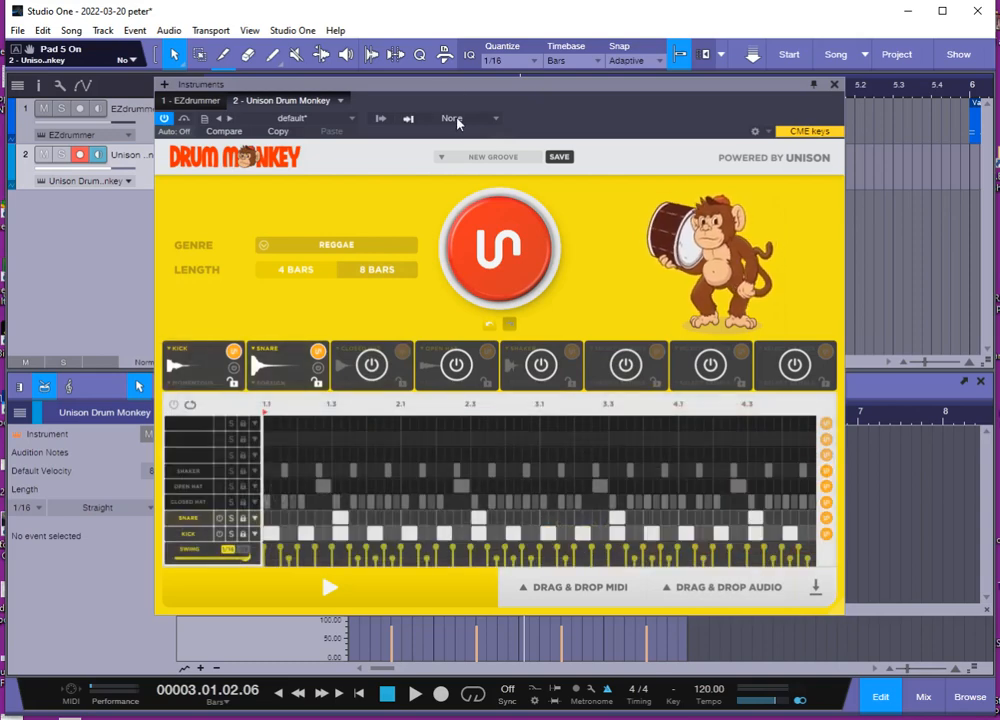
Load the saved groove 20220320 GM MIDI KIT in Drum Monkey and check its kick's output note
{"action": "left_click", "coordinate": [488, 157]}
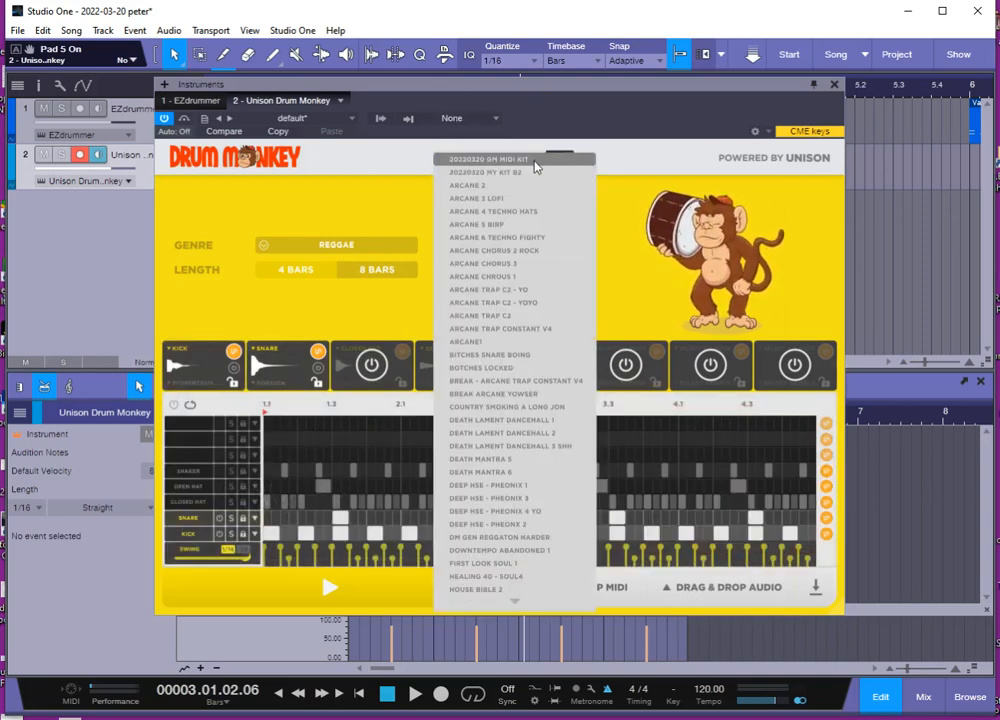
{"action": "left_click", "coordinate": [537, 160]}
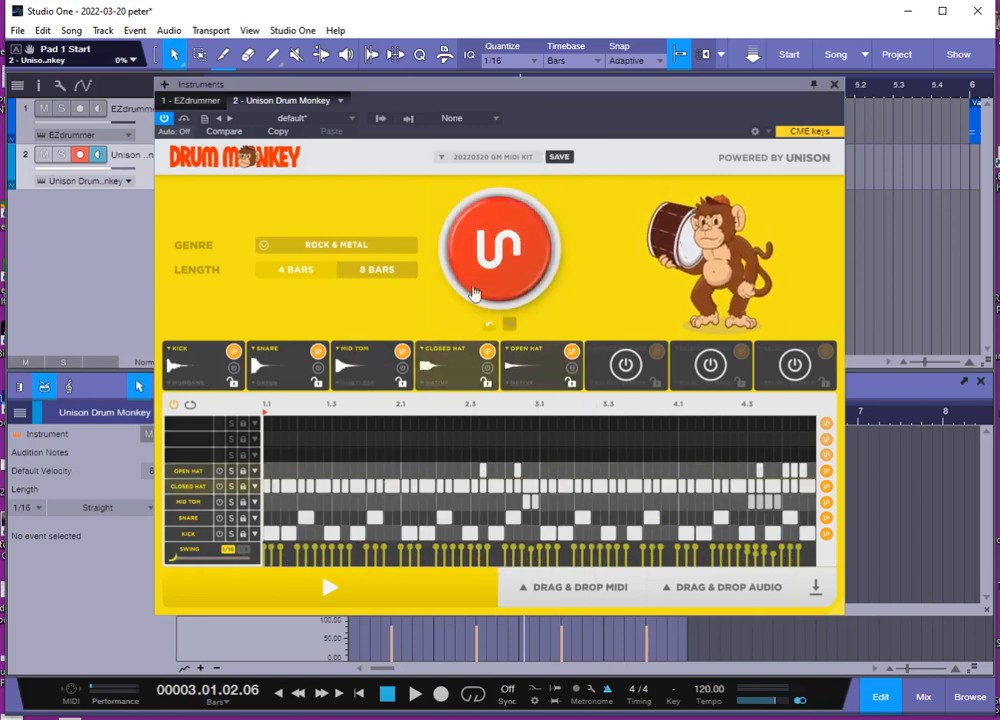
{"action": "left_click", "coordinate": [204, 537]}
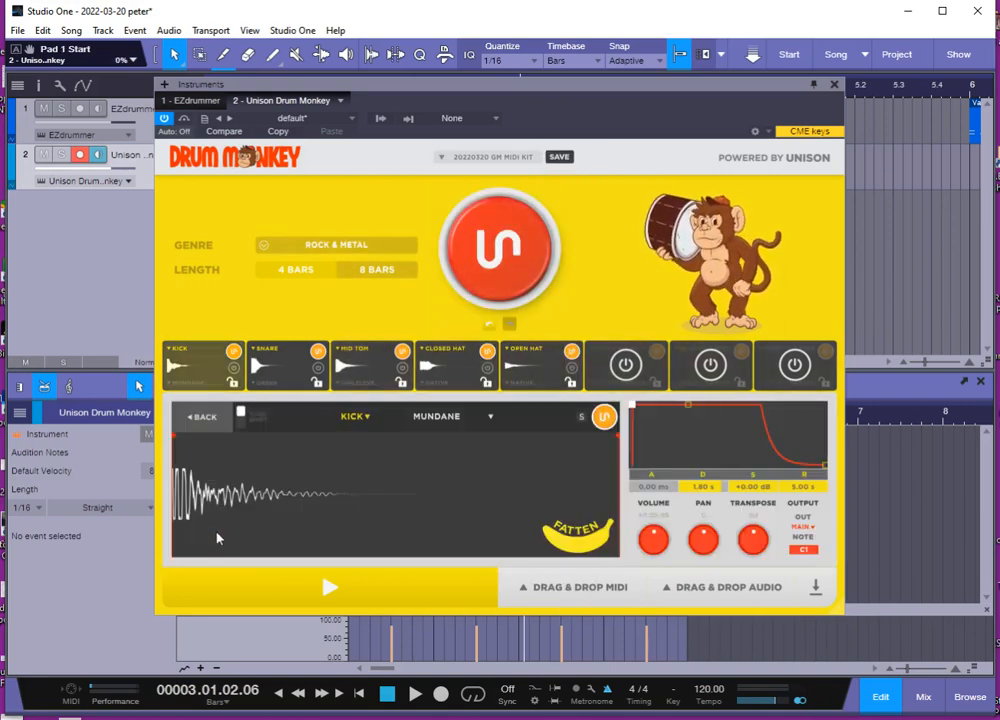
{"action": "left_click", "coordinate": [202, 417]}
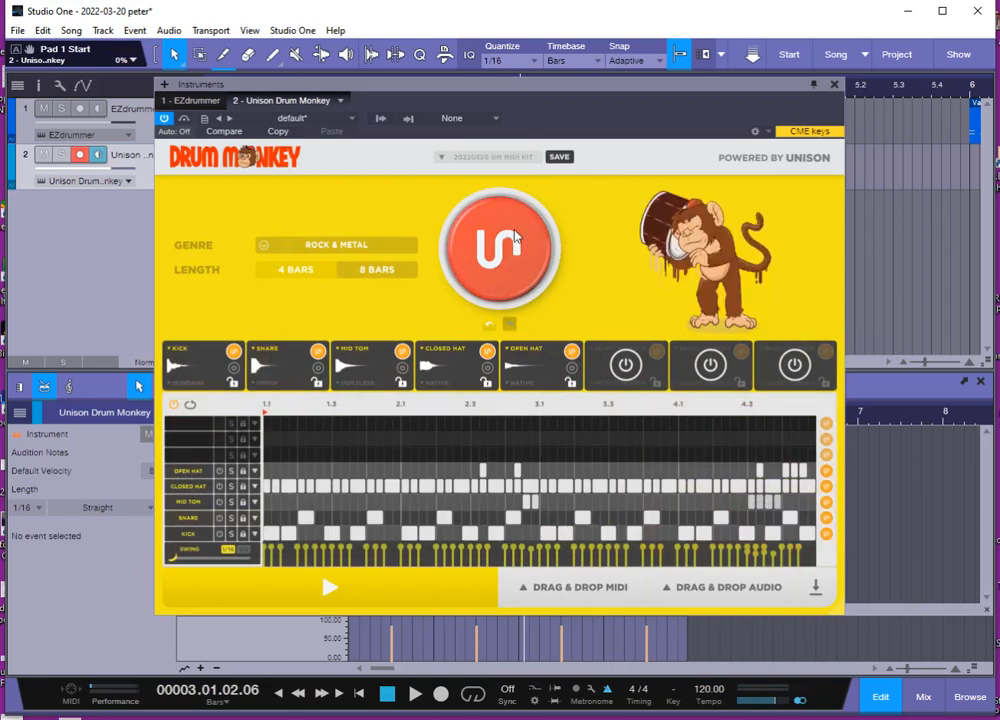
Set Drum Monkey's genre to Trap and generate a new groove
{"action": "left_click", "coordinate": [348, 250]}
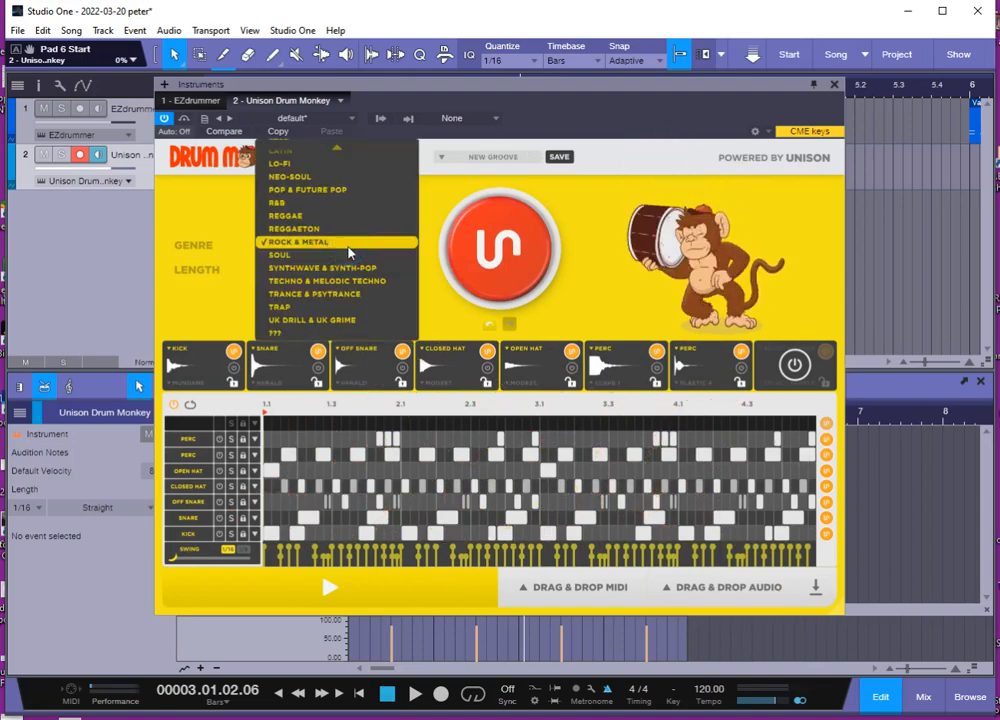
{"action": "left_click", "coordinate": [345, 307]}
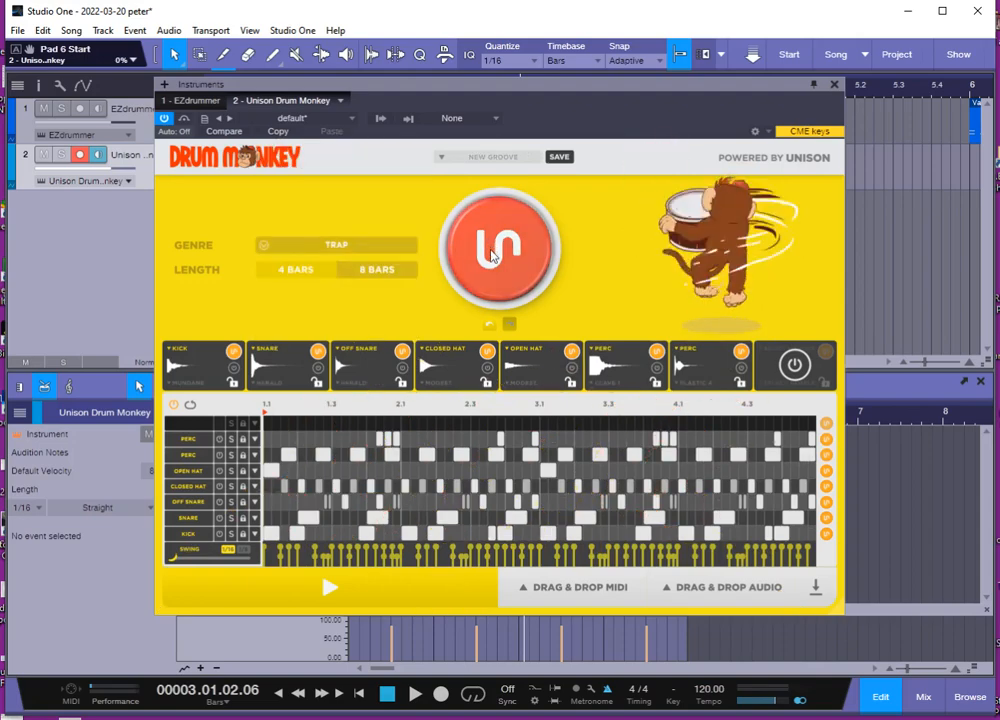
{"action": "left_click", "coordinate": [492, 256]}
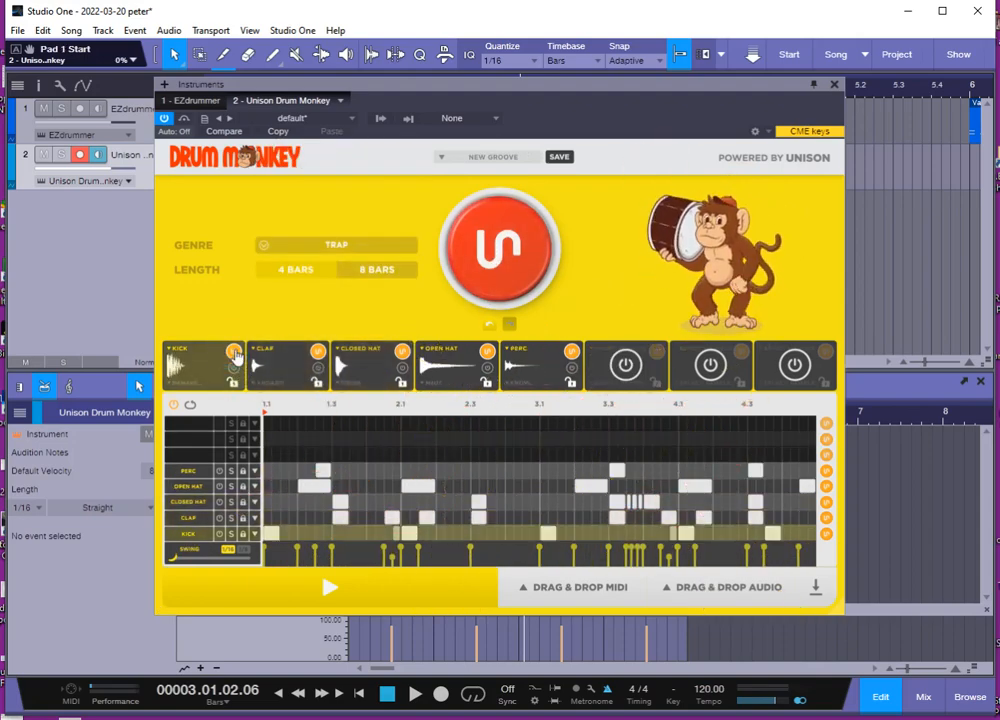
Randomize the kick's sample, regenerate its pattern twice, and check the kick's output note
{"action": "left_click", "coordinate": [234, 351]}
{"action": "left_click", "coordinate": [826, 534]}
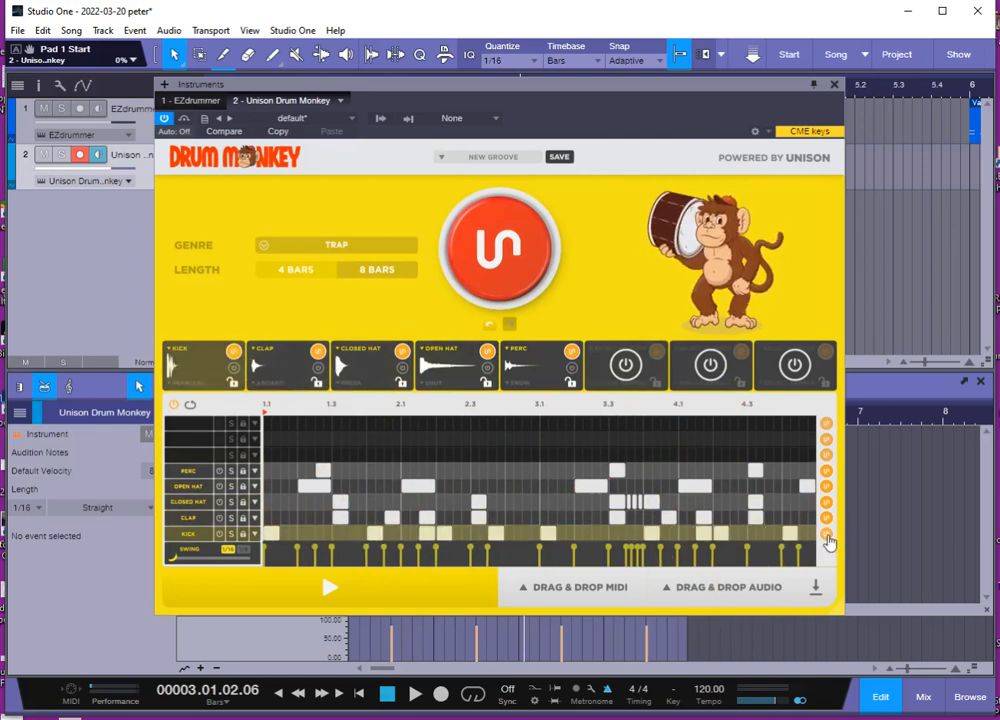
{"action": "left_click", "coordinate": [826, 536]}
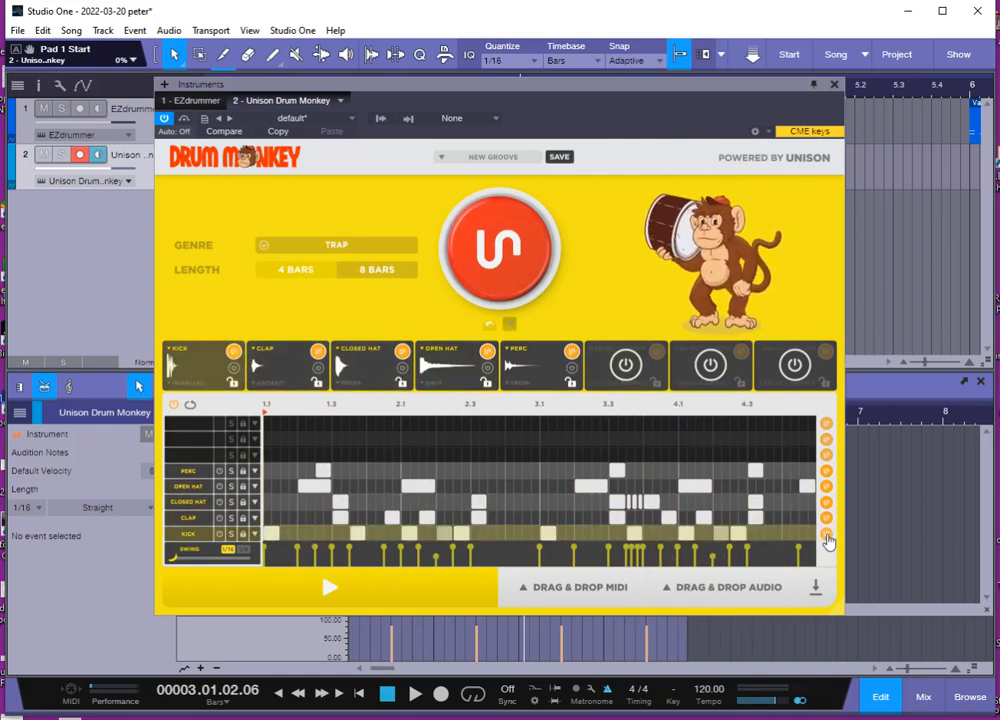
{"action": "left_click", "coordinate": [189, 534]}
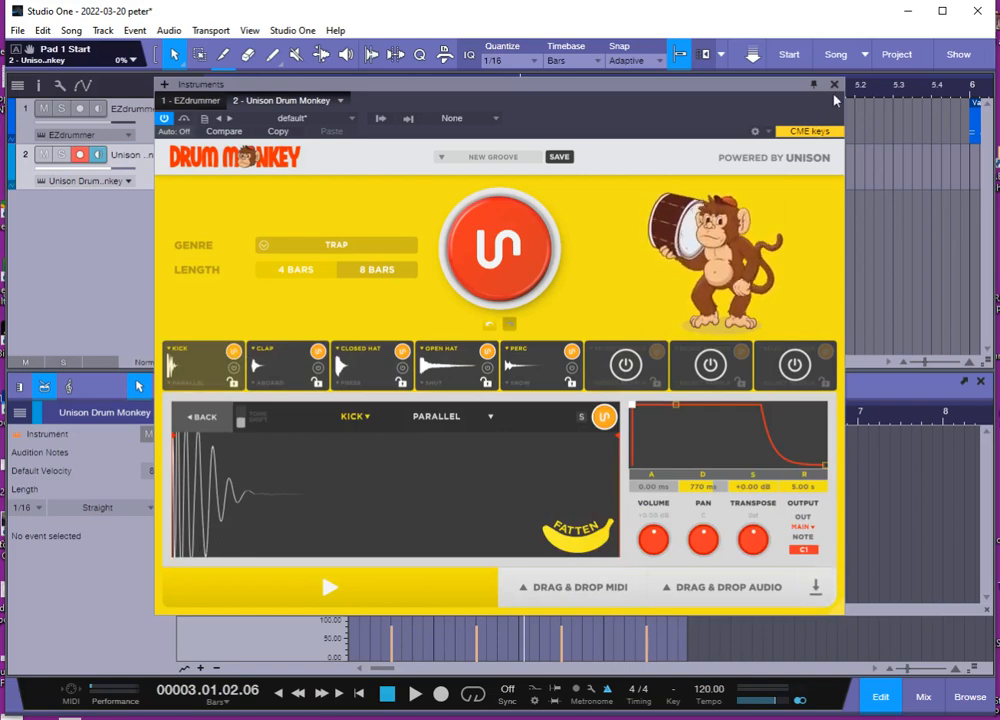
{"action": "left_click", "coordinate": [205, 417]}
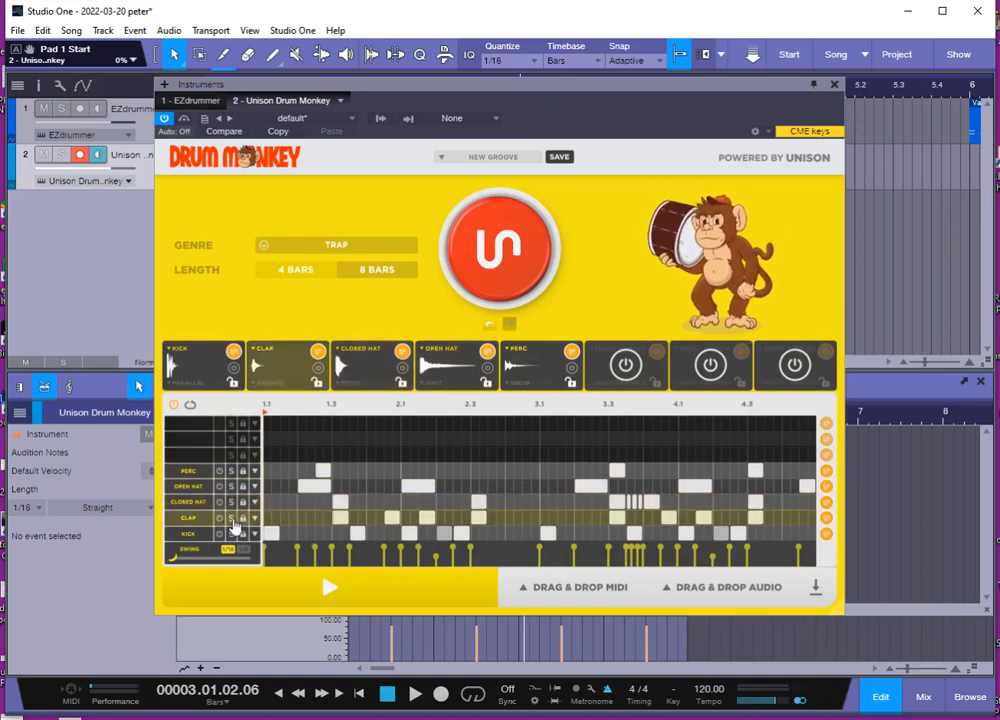
Turn off the closed hat, open hat and perc rows so only kick and clap remain active
{"action": "left_click", "coordinate": [220, 500]}
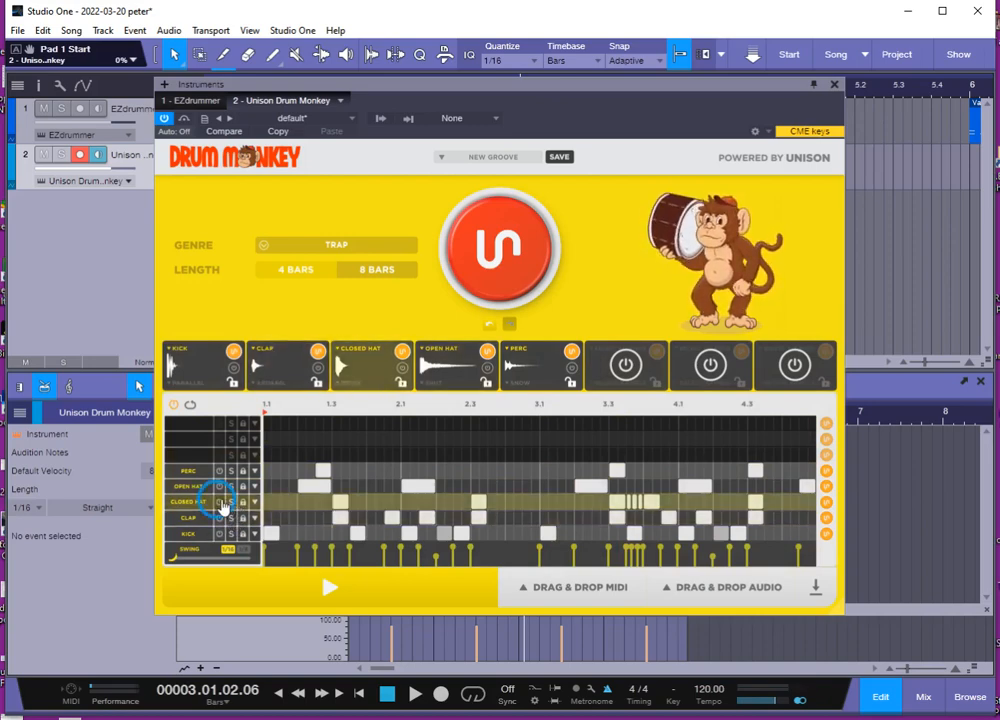
{"action": "left_click", "coordinate": [219, 485]}
{"action": "left_click", "coordinate": [220, 472]}
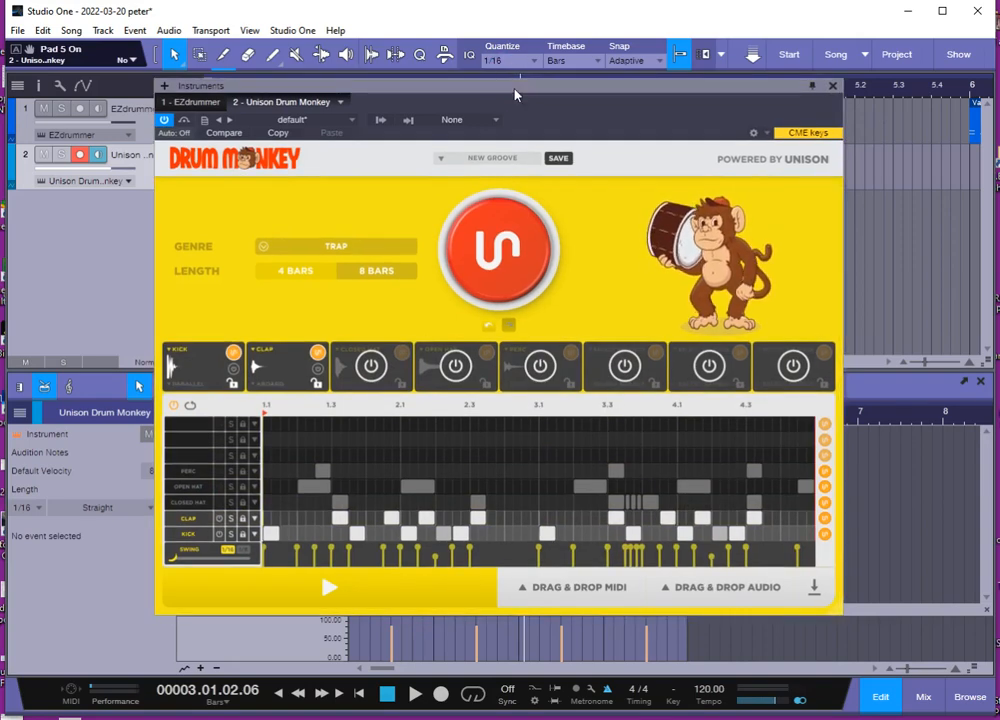
Export the groove as combined MIDI to a new track and replace the old loop on the Unison Drum Monkey track with it
{"action": "left_click_drag", "start_coordinate": [517, 94], "coordinate": [897, 67]}
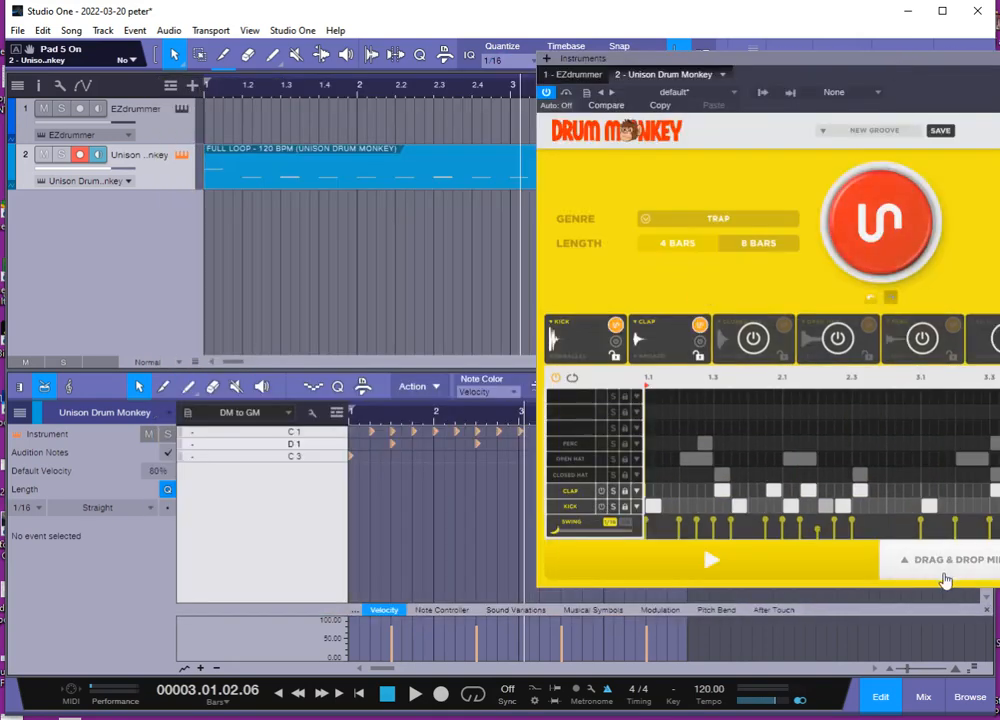
{"action": "mouse_move", "coordinate": [947, 566]}
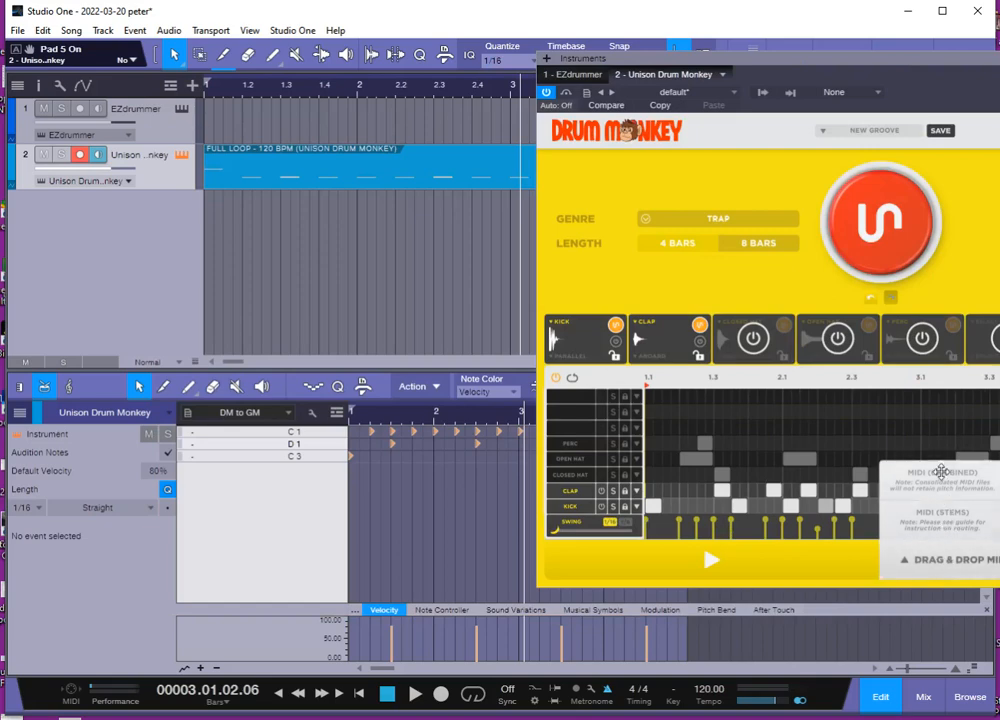
{"action": "left_click_drag", "start_coordinate": [934, 473], "coordinate": [222, 283]}
{"action": "left_click", "coordinate": [278, 172]}
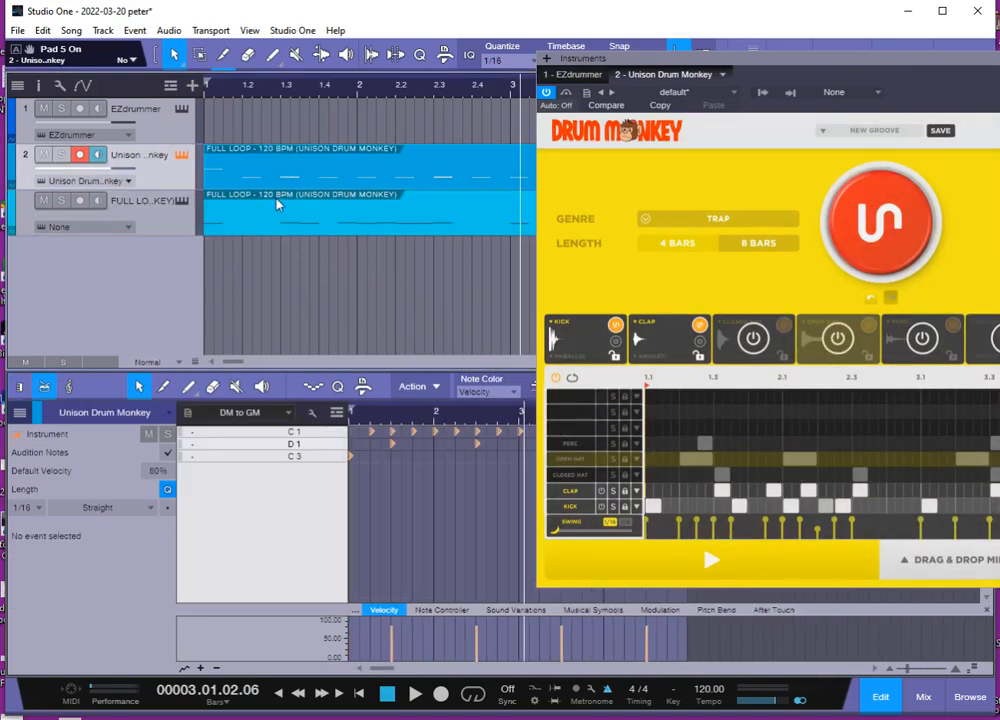
{"action": "left_click_drag", "start_coordinate": [278, 204], "coordinate": [291, 183]}
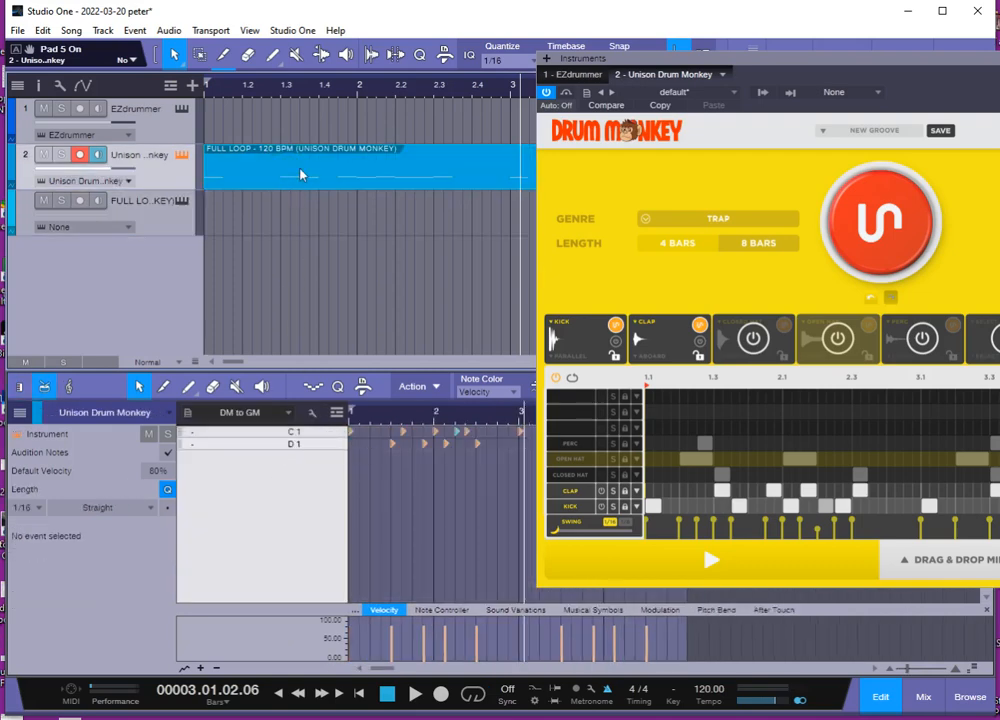
Move the new Trap loop to bar 1 of the EZdrummer track and show the EZdrummer kit
{"action": "left_click_drag", "start_coordinate": [300, 175], "coordinate": [298, 128]}
{"action": "left_click", "coordinate": [182, 110]}
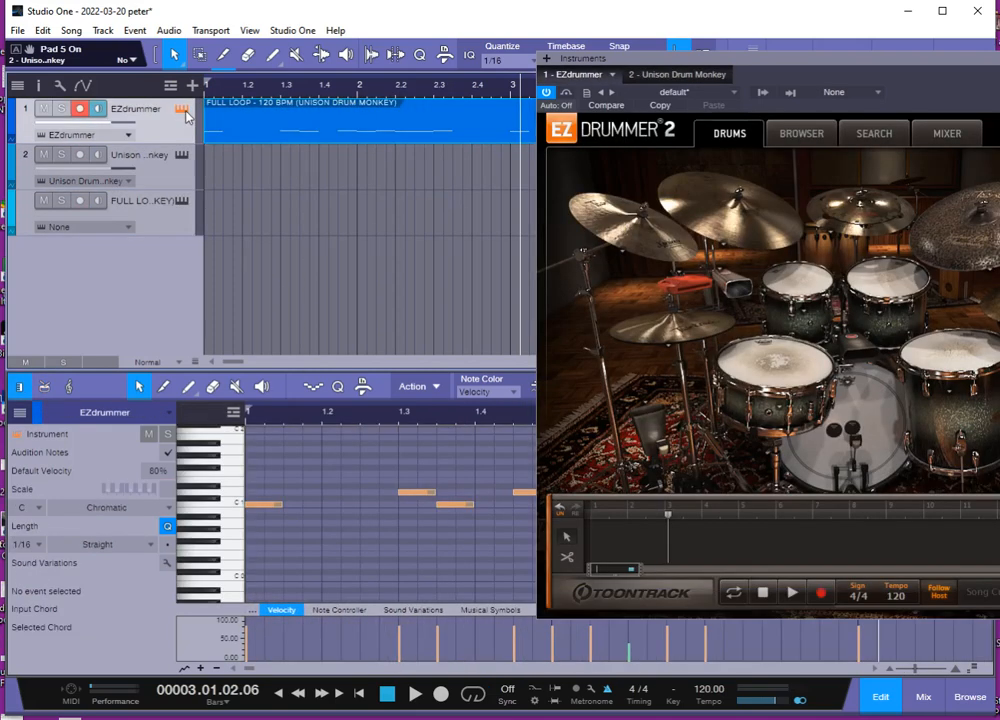
{"action": "left_click", "coordinate": [184, 110]}
{"action": "left_click", "coordinate": [189, 111]}
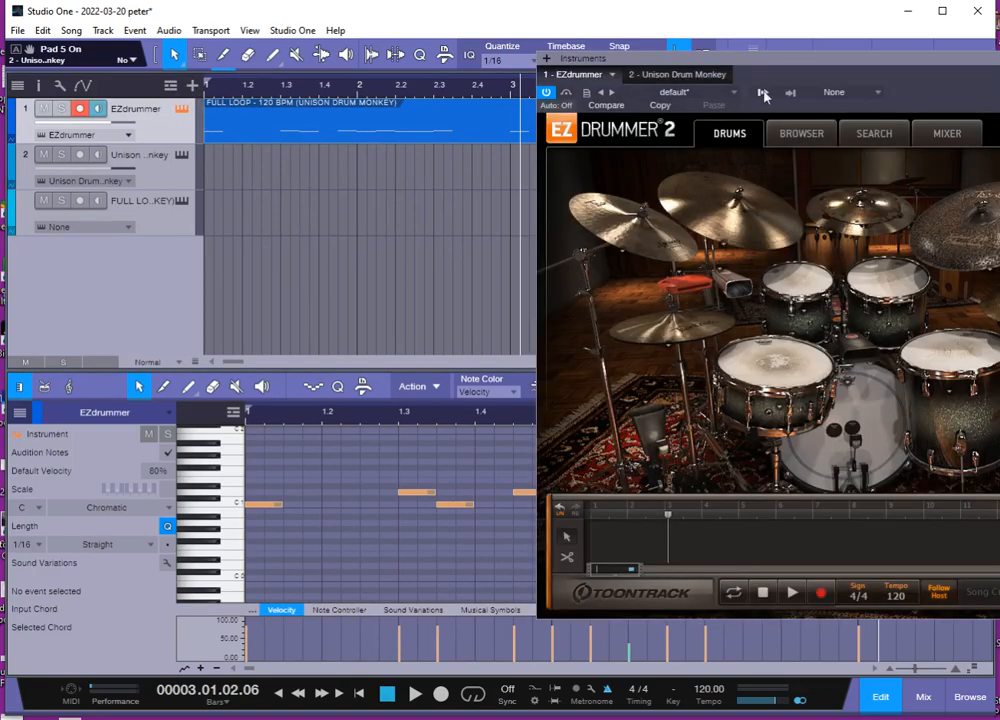
Play the loop through the EZdrummer kit, stop playback and close the instrument window
{"action": "left_click_drag", "start_coordinate": [763, 72], "coordinate": [459, 83]}
{"action": "key", "text": "space"}
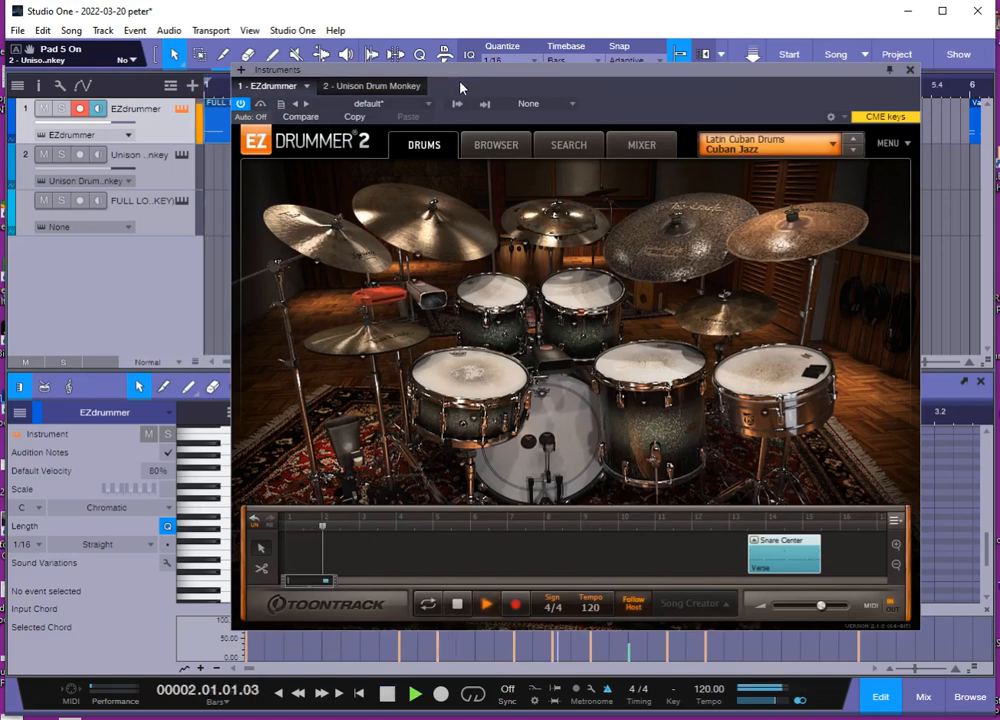
{"action": "key", "text": "space"}
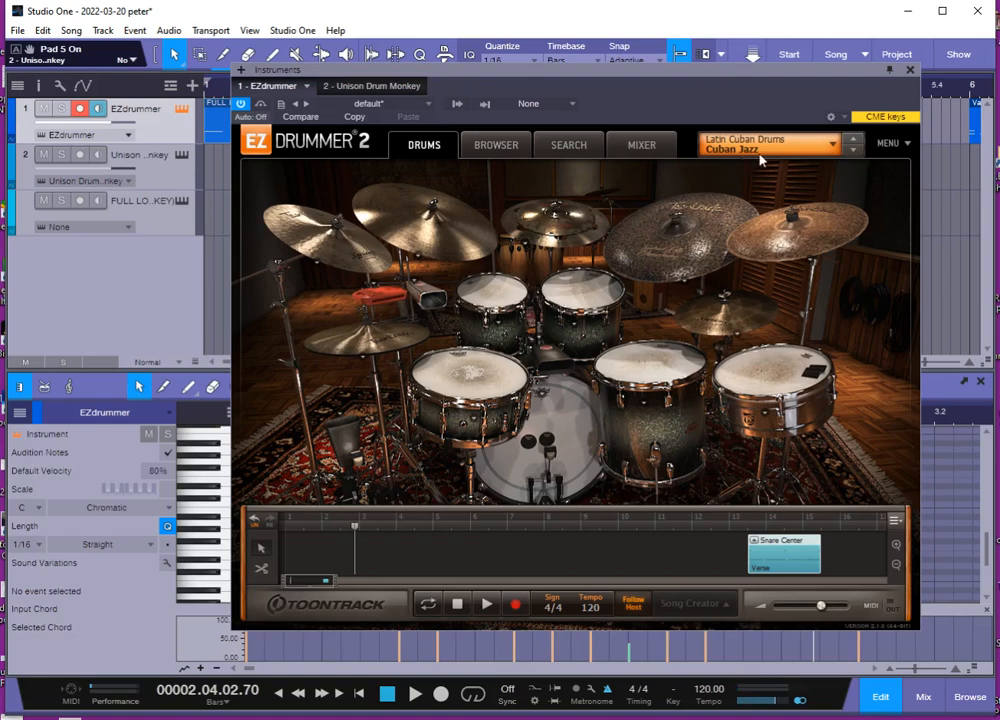
{"action": "left_click", "coordinate": [910, 70]}
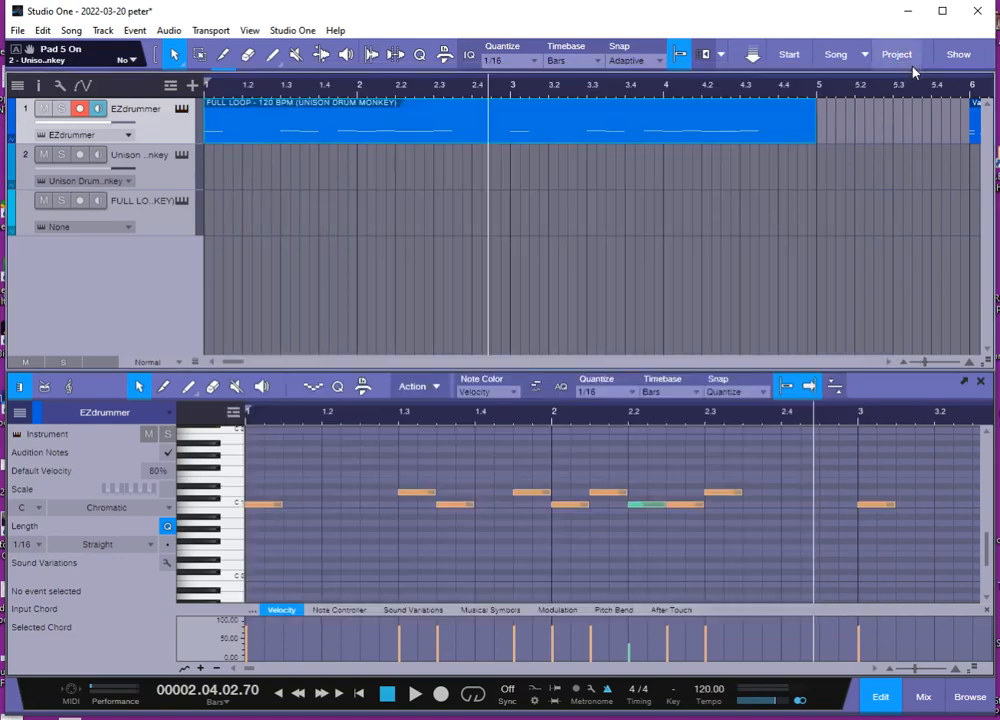
Move the full loop clip off the EZdrummer track, delete it, and remove the empty FULL LOOP track
{"action": "left_click_drag", "start_coordinate": [420, 116], "coordinate": [427, 160]}
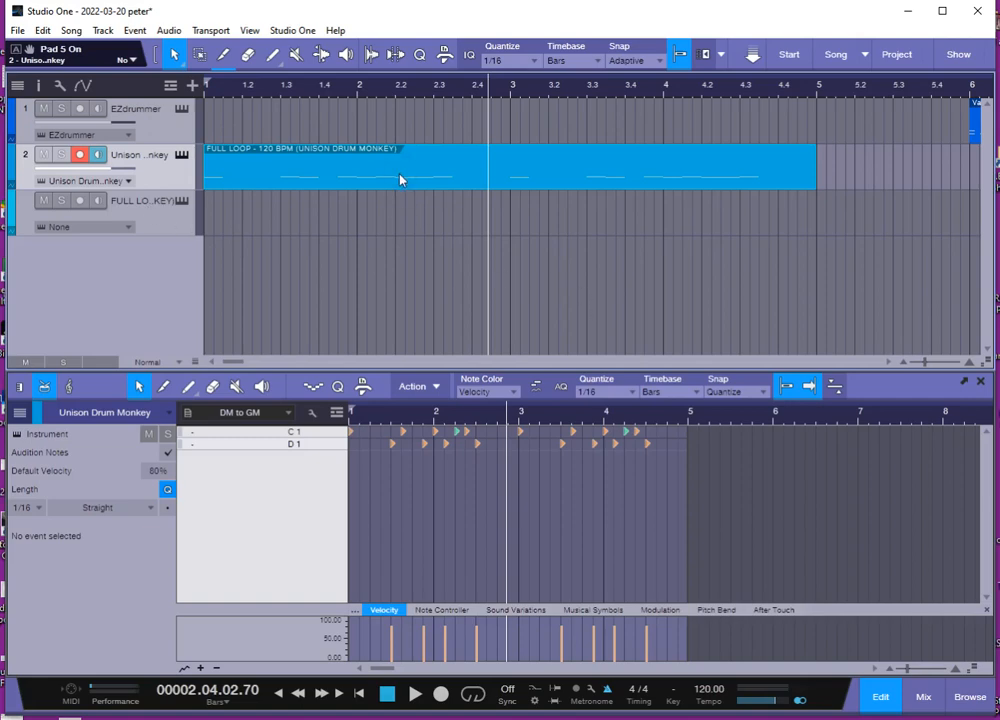
{"action": "key", "text": "Delete"}
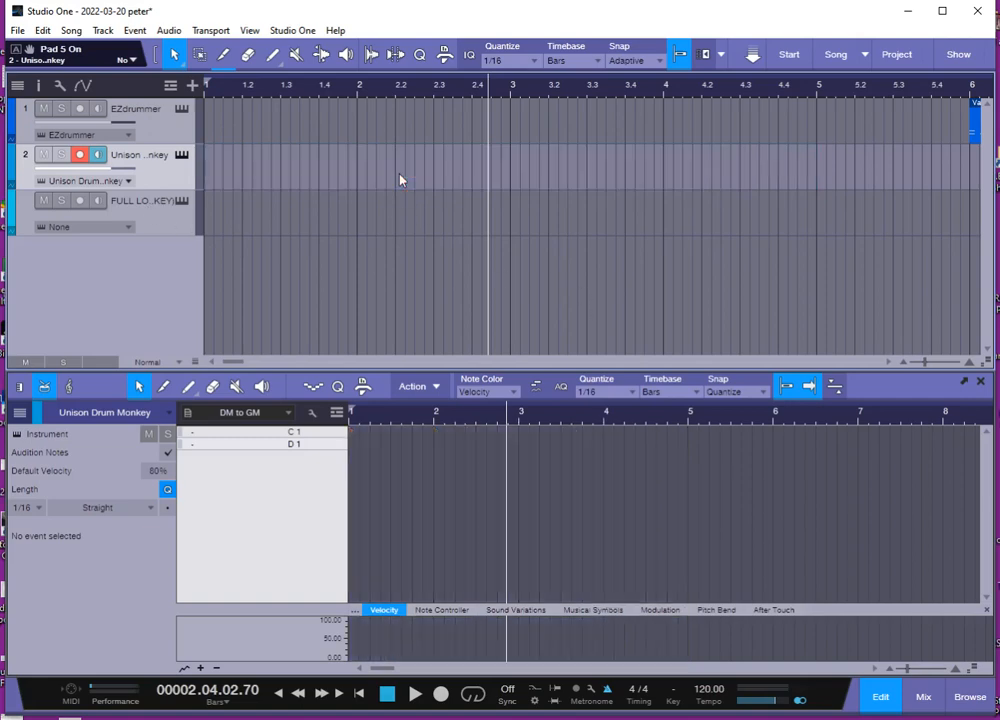
{"action": "left_click", "coordinate": [171, 226]}
{"action": "right_click", "coordinate": [155, 230]}
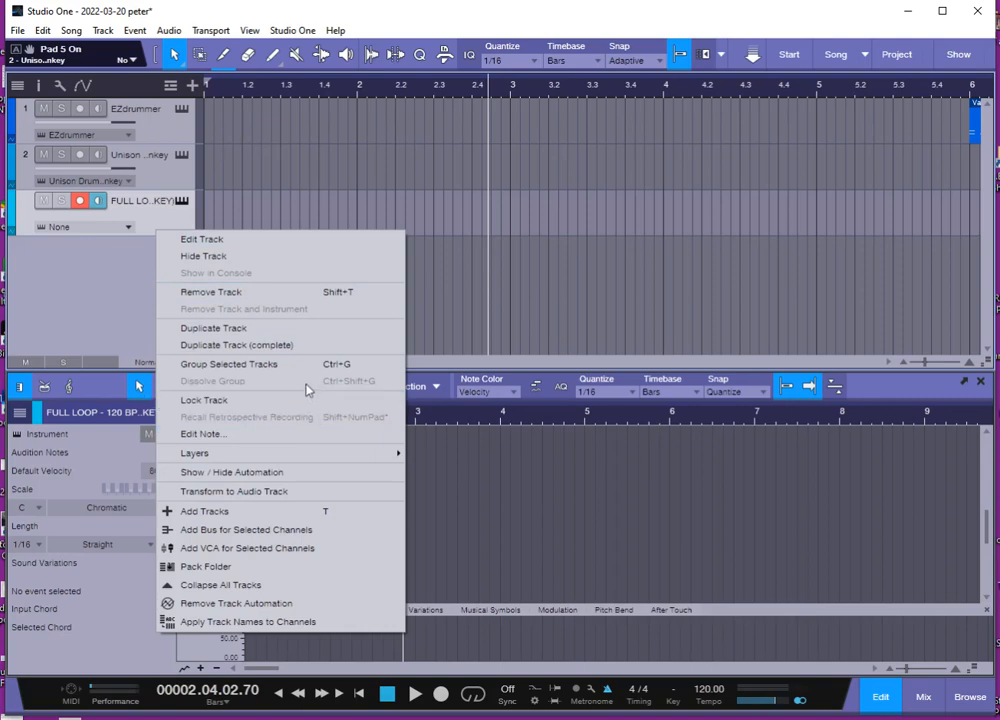
{"action": "left_click", "coordinate": [275, 291]}
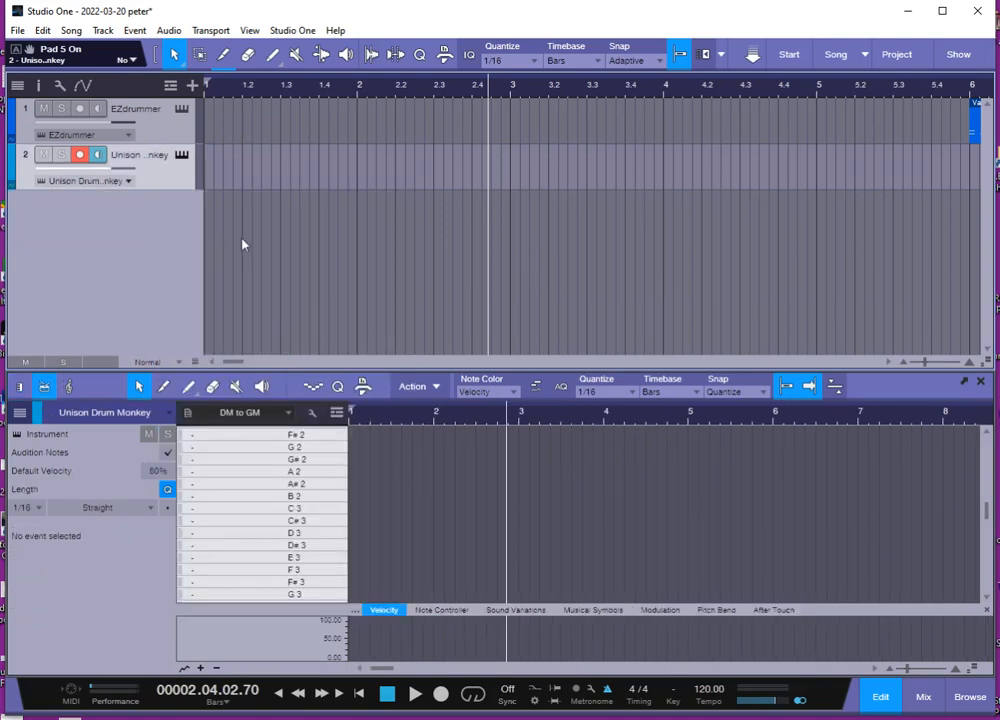
Export the kick and clap from Drum Monkey as MIDI stems to bar 1, starting on the Unison Drum Monkey track
{"action": "left_click", "coordinate": [181, 155]}
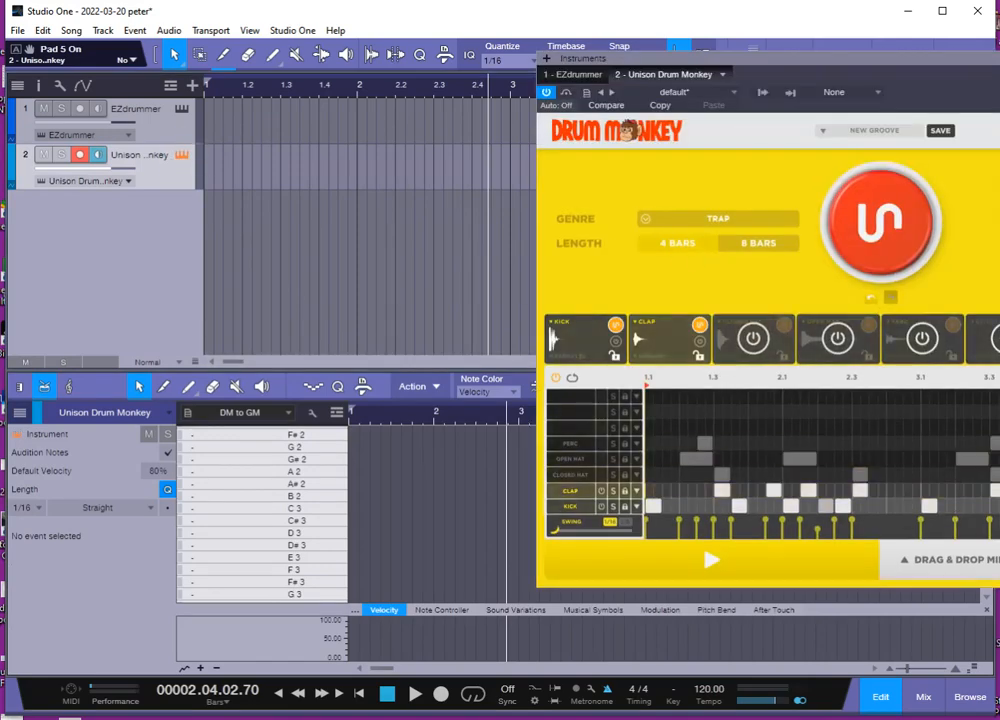
{"action": "left_click", "coordinate": [942, 564]}
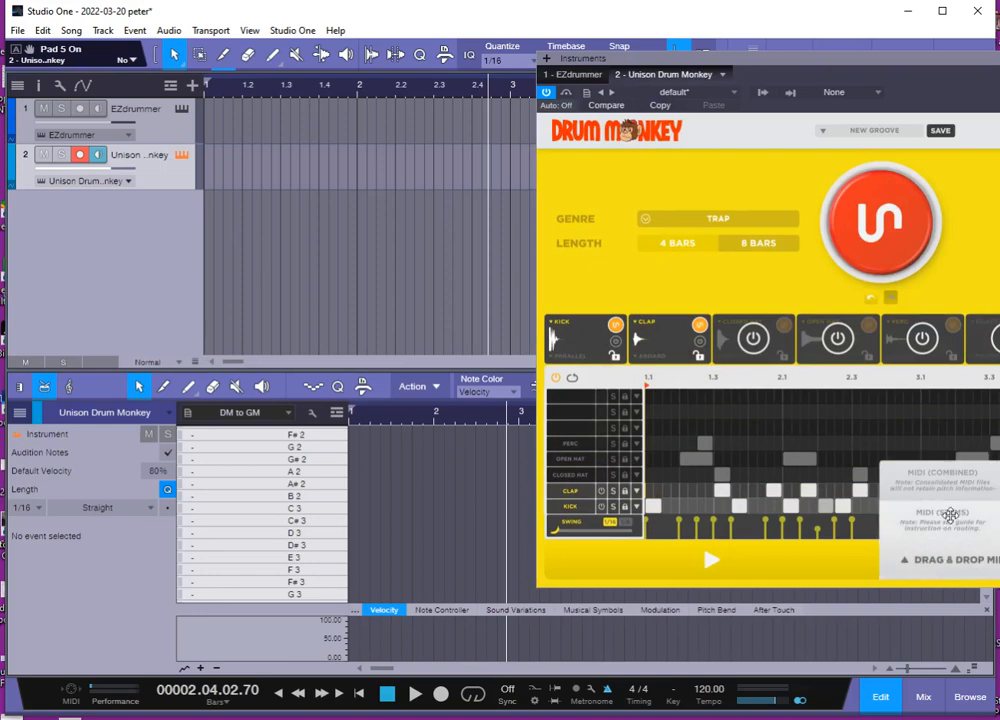
{"action": "left_click_drag", "start_coordinate": [950, 514], "coordinate": [244, 197]}
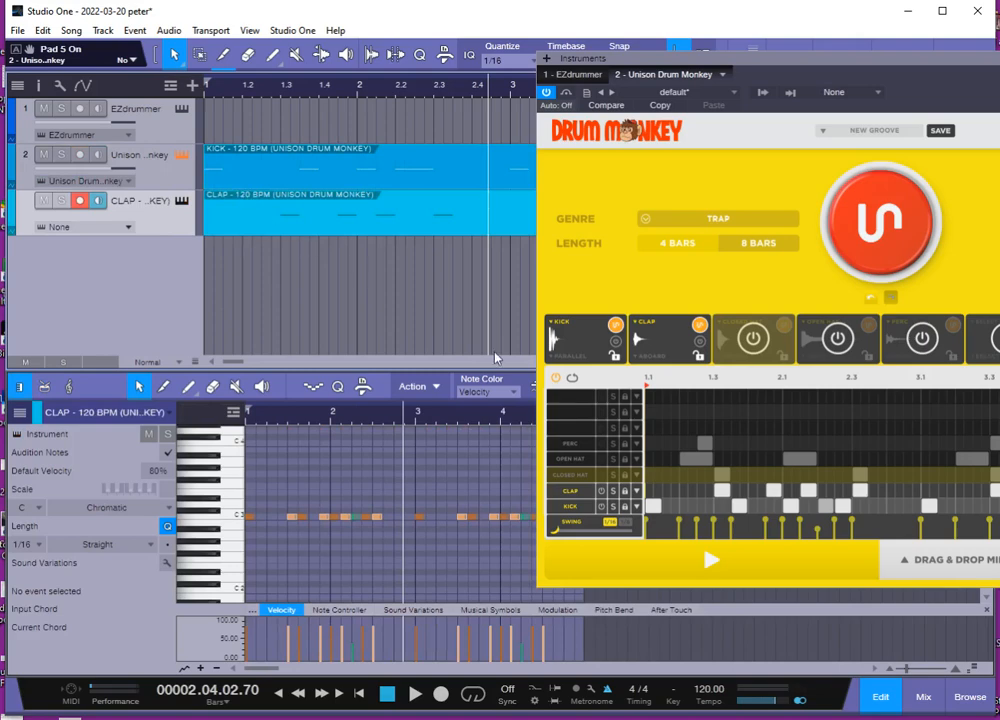
Turn the closed hat, open hat and perc rows back on in Drum Monkey
{"action": "left_click", "coordinate": [576, 482]}
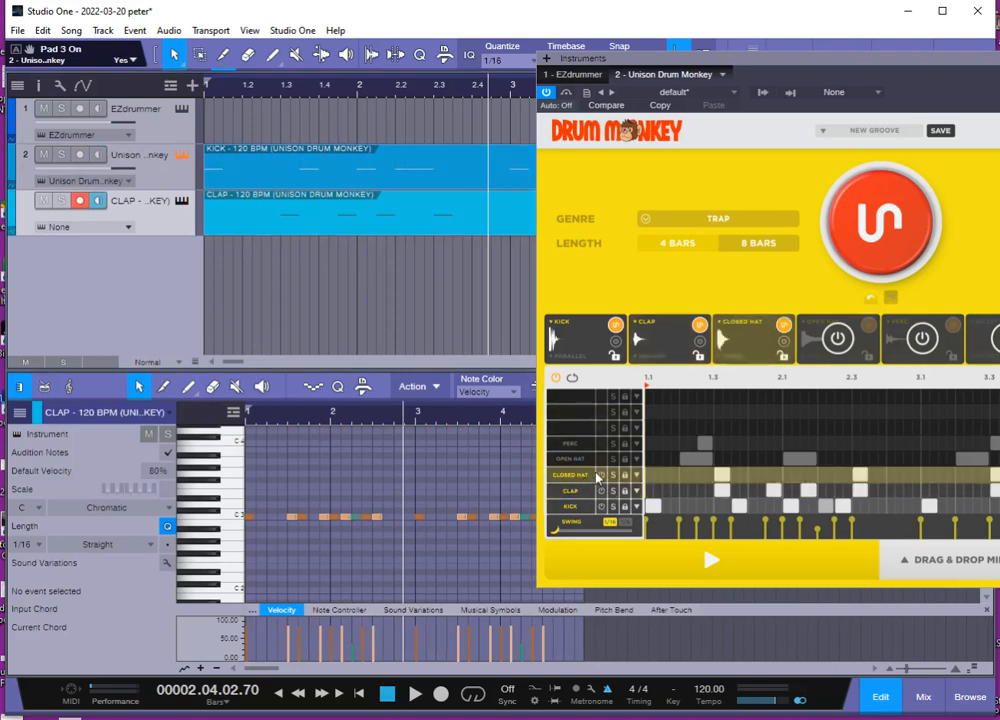
{"action": "left_click", "coordinate": [599, 458]}
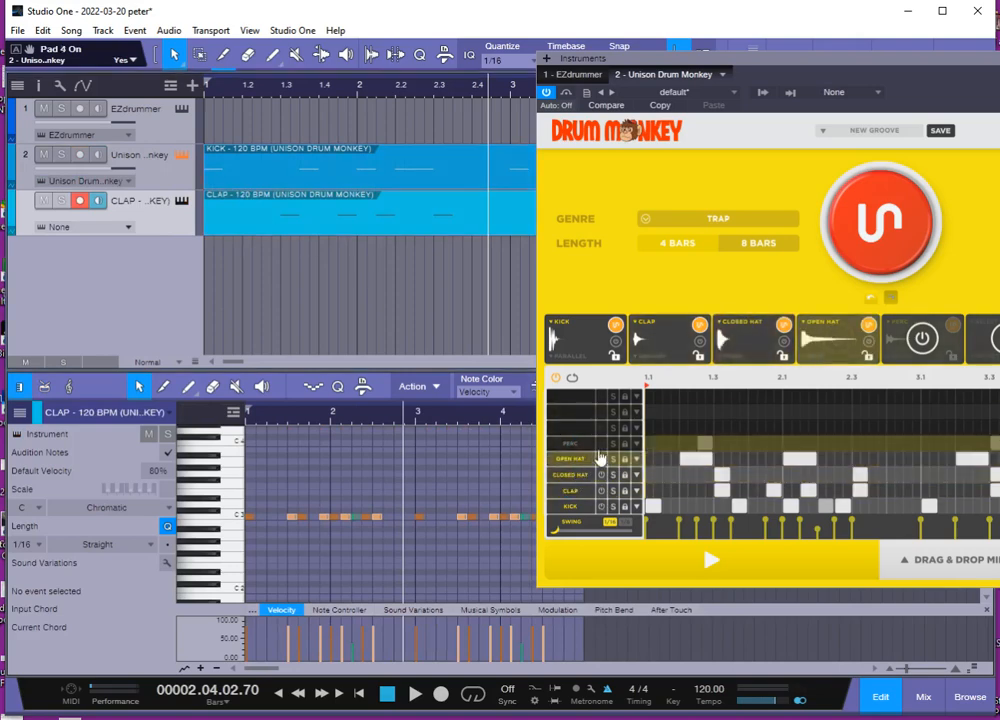
{"action": "left_click", "coordinate": [601, 443]}
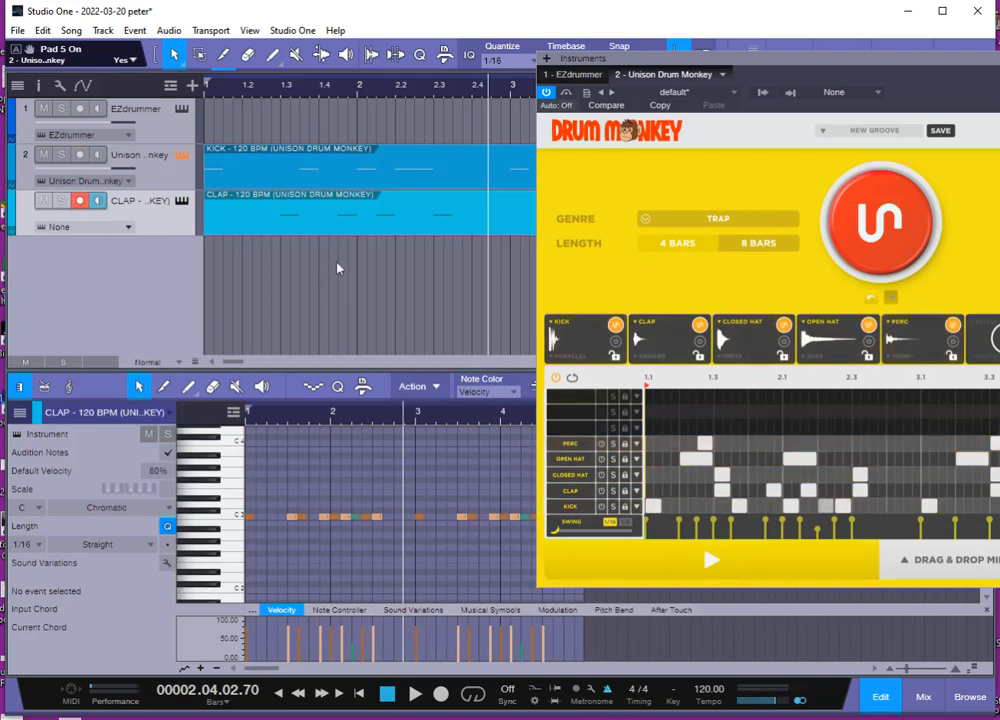
Replace the kick and clap clips with MIDI stems of all five active drum rows at bar 1
{"action": "left_click_drag", "start_coordinate": [433, 281], "coordinate": [338, 149]}
{"action": "key", "text": "Delete"}
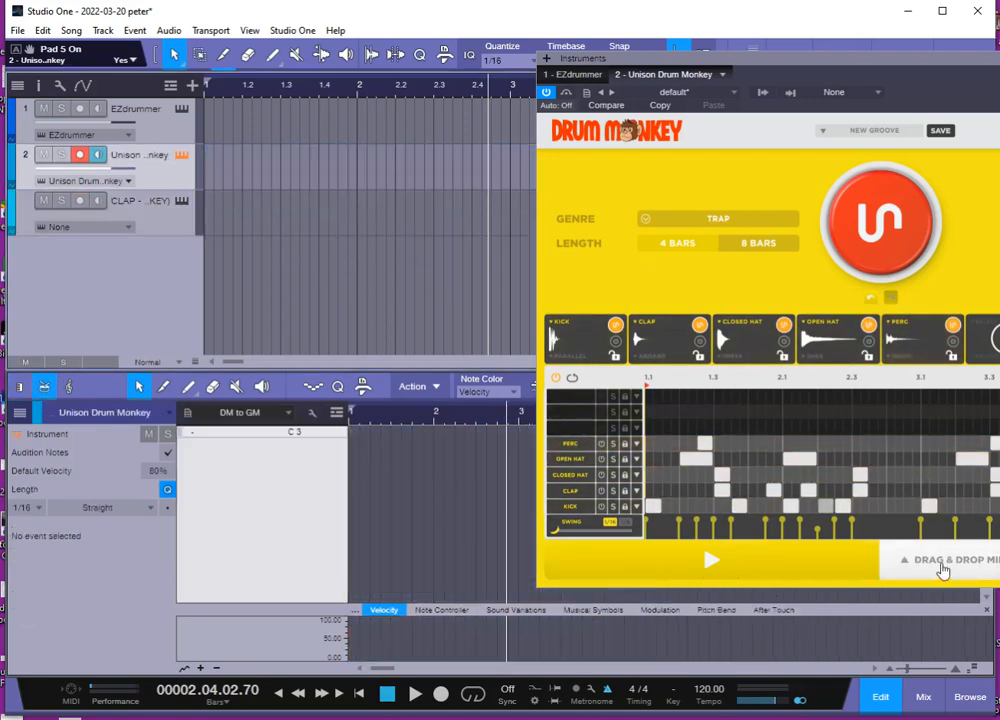
{"action": "mouse_move", "coordinate": [943, 571]}
{"action": "left_click_drag", "start_coordinate": [926, 517], "coordinate": [230, 180]}
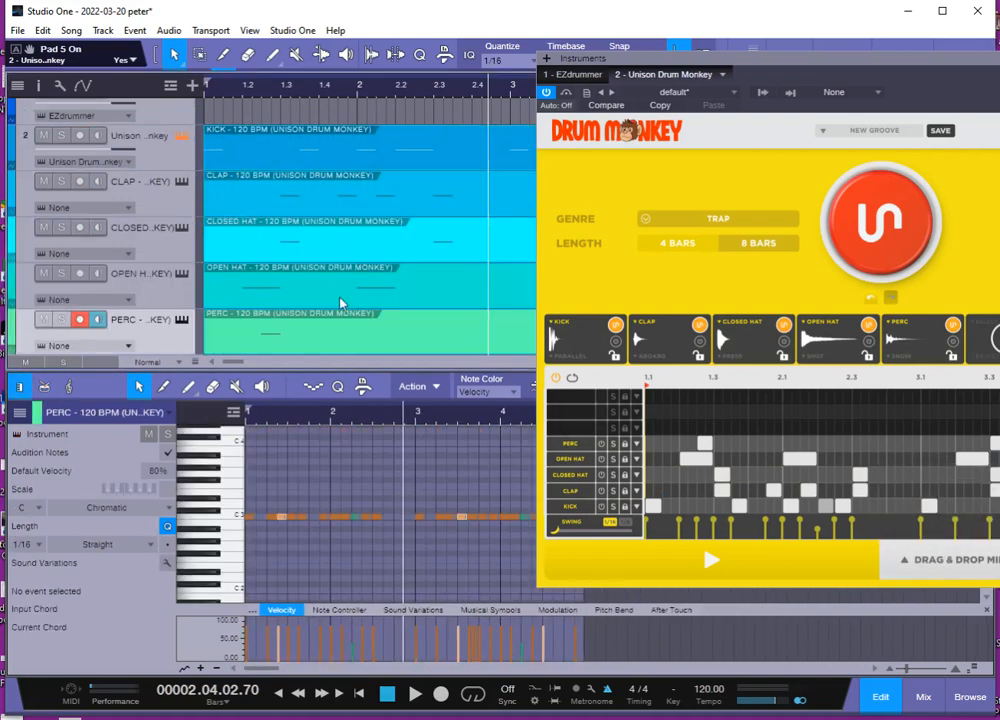
Close Drum Monkey and compare the note pitches of the kick, clap and closed hat stems in the note editor
{"action": "left_click", "coordinate": [998, 58]}
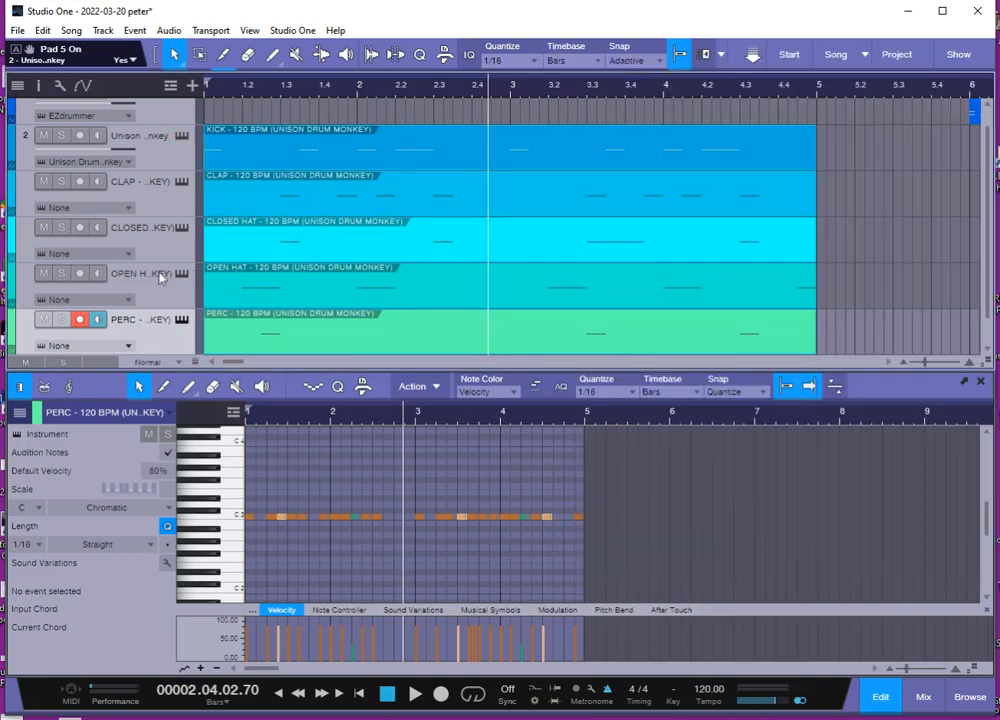
{"action": "scroll", "coordinate": [163, 274], "scroll_direction": "up", "scroll_amount": 1}
{"action": "left_click", "coordinate": [150, 168]}
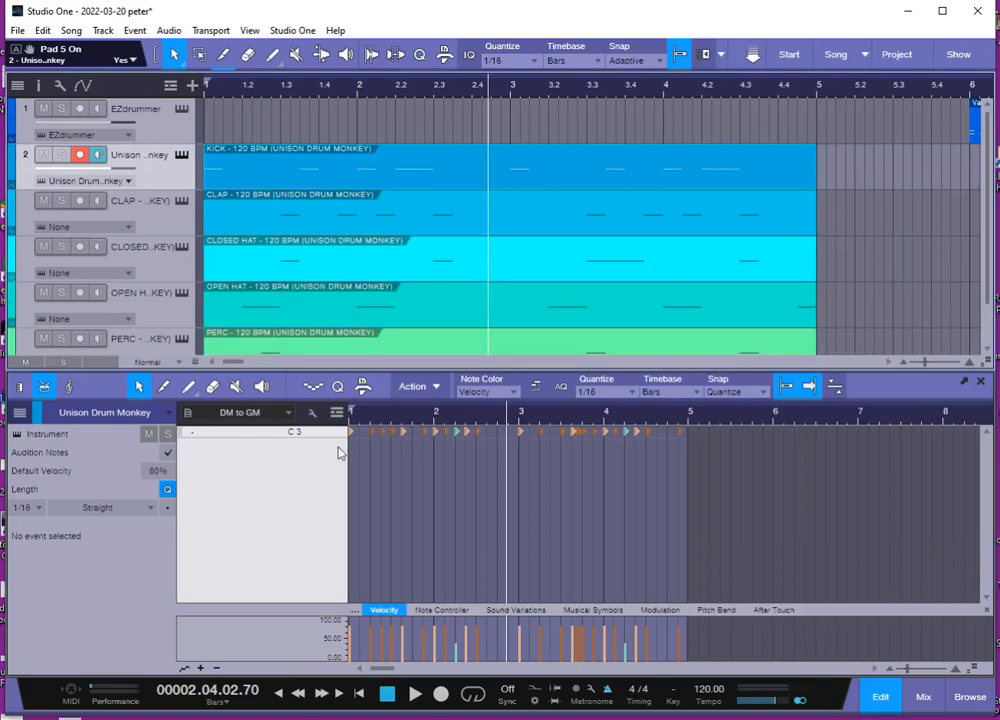
{"action": "left_click", "coordinate": [297, 217]}
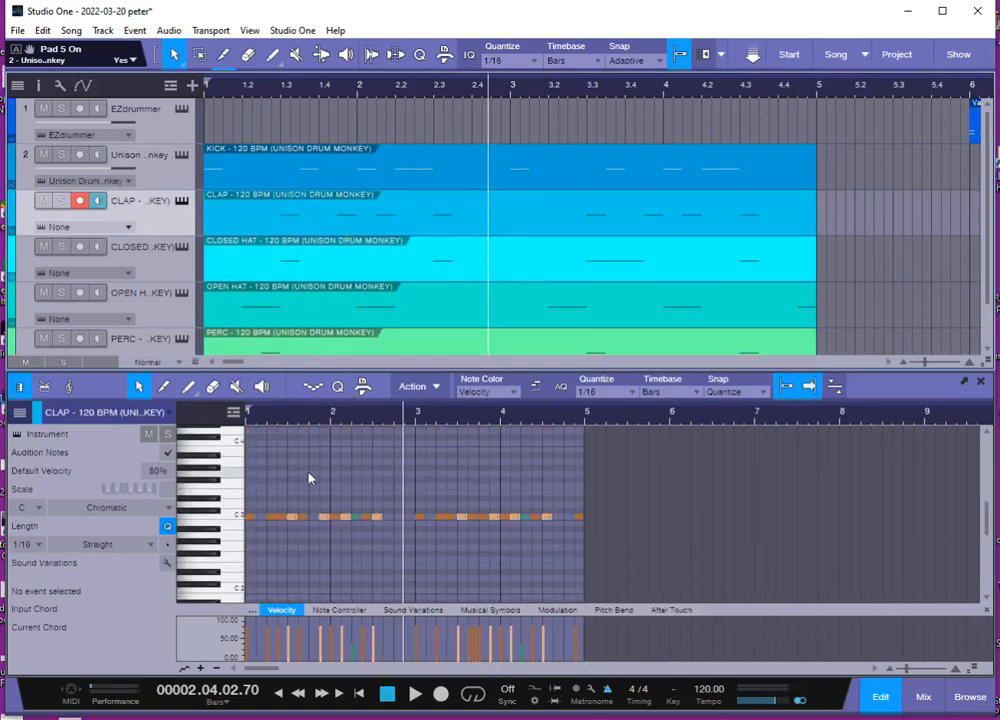
{"action": "left_click", "coordinate": [273, 268]}
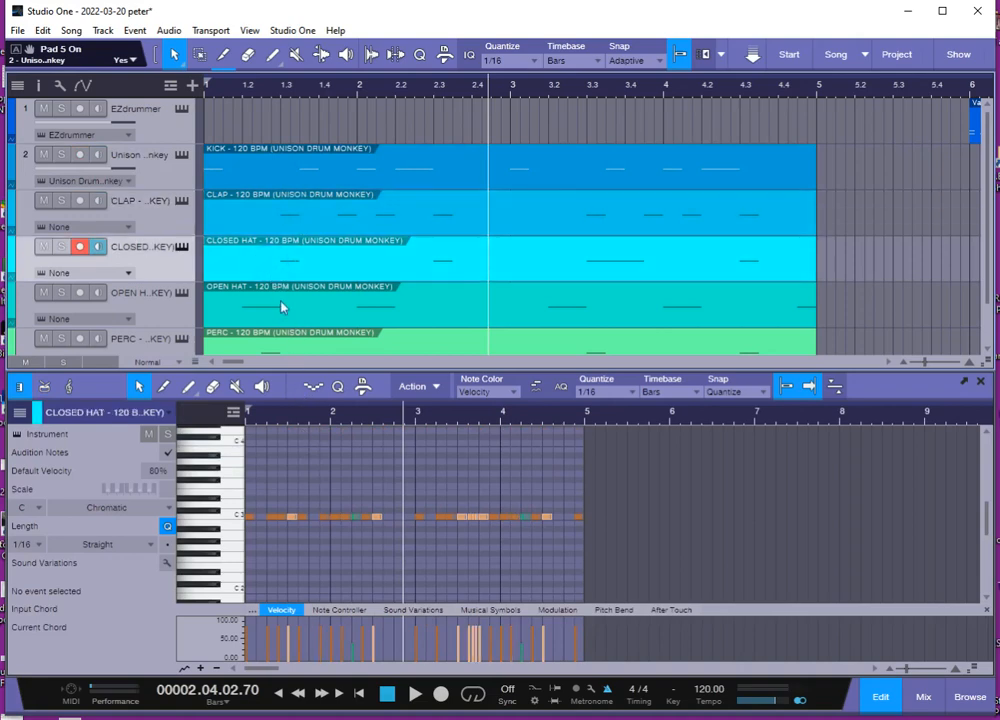
{"action": "left_click", "coordinate": [277, 175]}
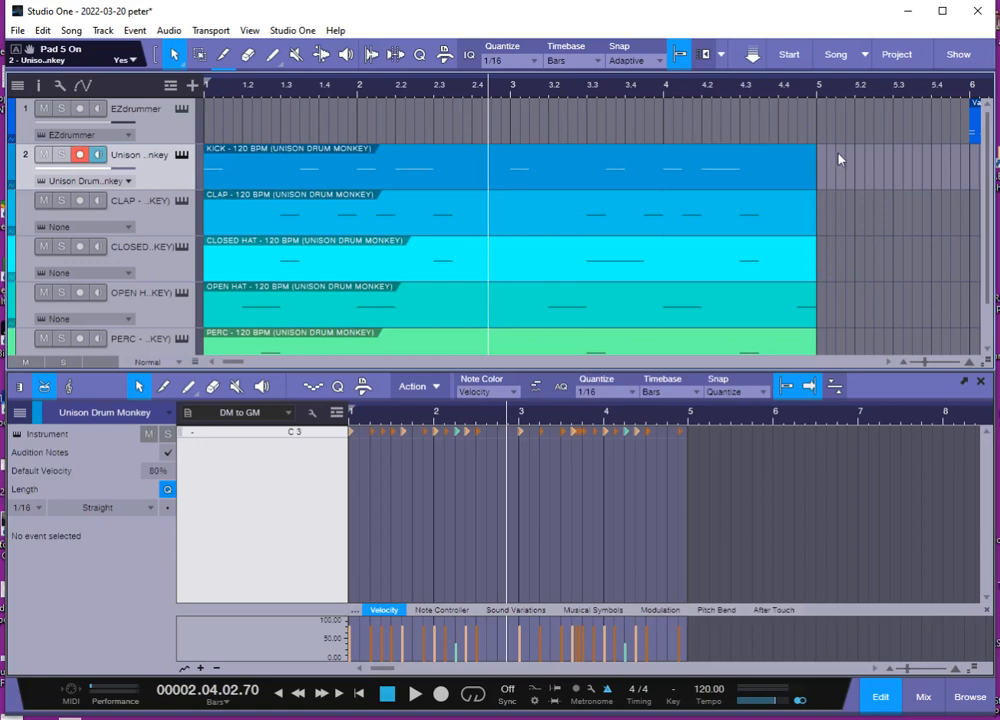
Delete all five Trap stem clips from the arrangement
{"action": "left_click_drag", "start_coordinate": [839, 158], "coordinate": [622, 404]}
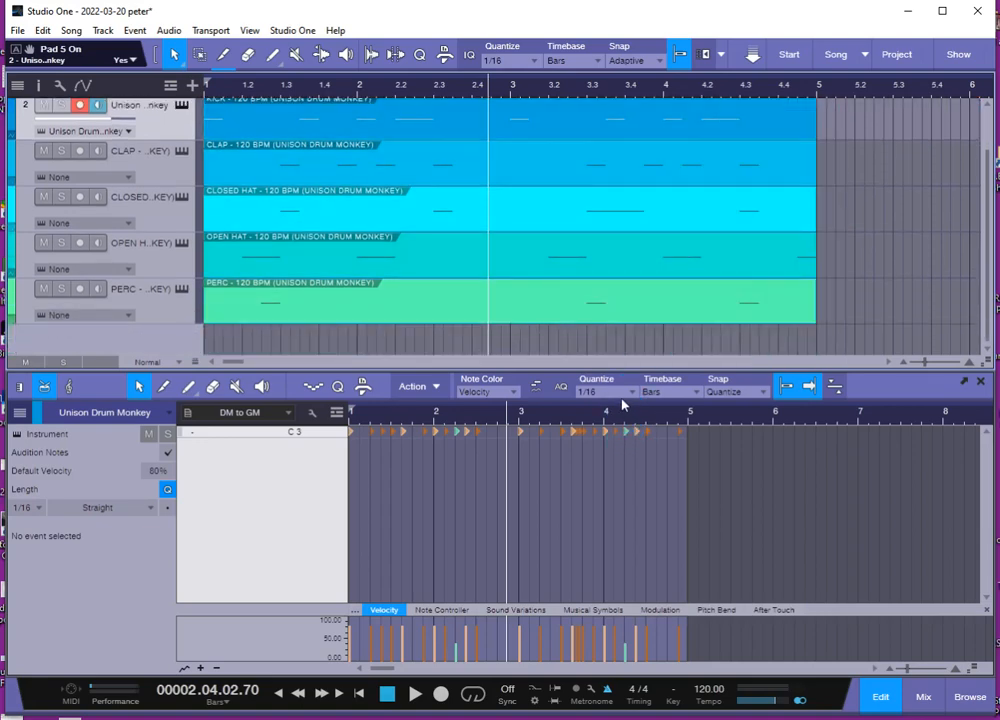
{"action": "key", "text": "Delete"}
{"action": "scroll", "coordinate": [172, 187], "scroll_direction": "up", "scroll_amount": 1}
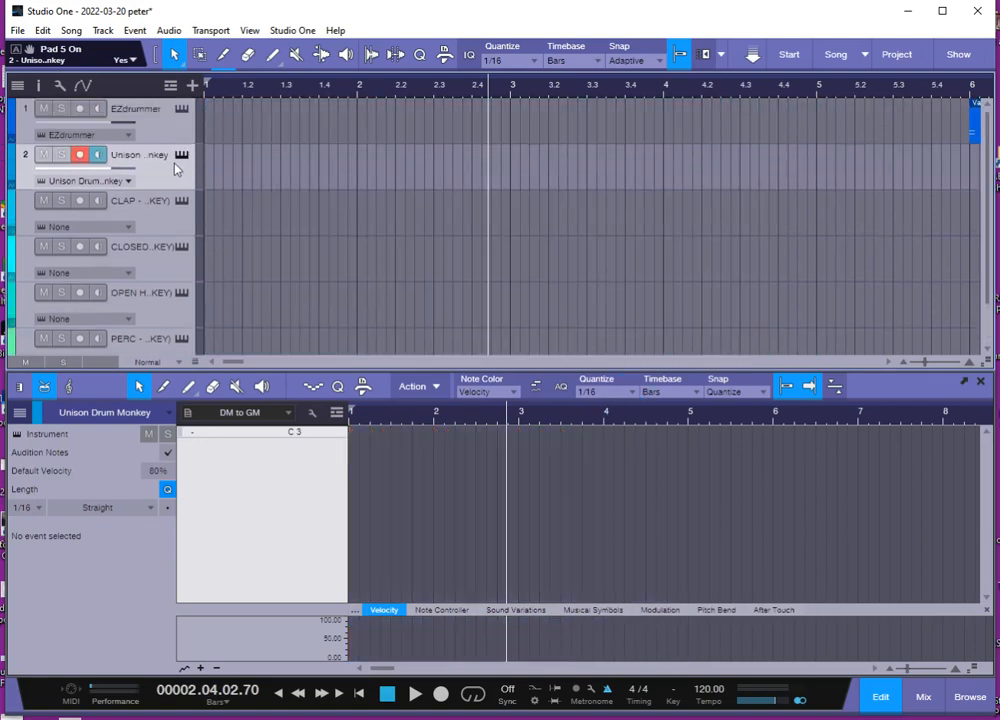
Show Drum Monkey again and load the saved 20220320 GM MIDI KIT groove
{"action": "left_click", "coordinate": [182, 156]}
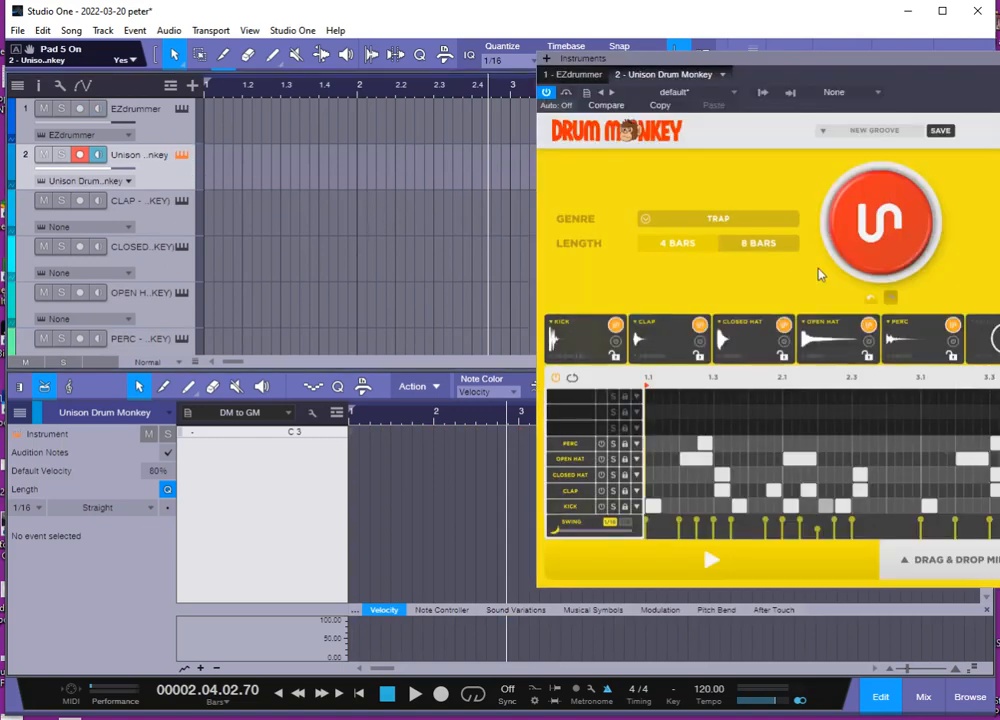
{"action": "left_click_drag", "start_coordinate": [941, 64], "coordinate": [648, 76]}
{"action": "left_click", "coordinate": [601, 150]}
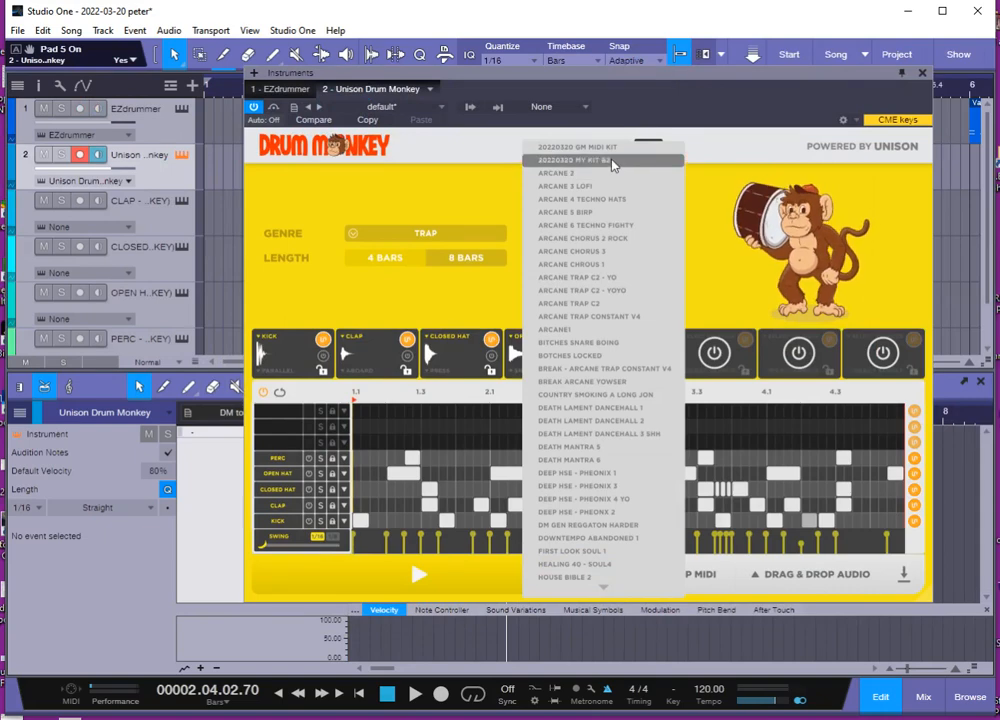
{"action": "left_click", "coordinate": [617, 149]}
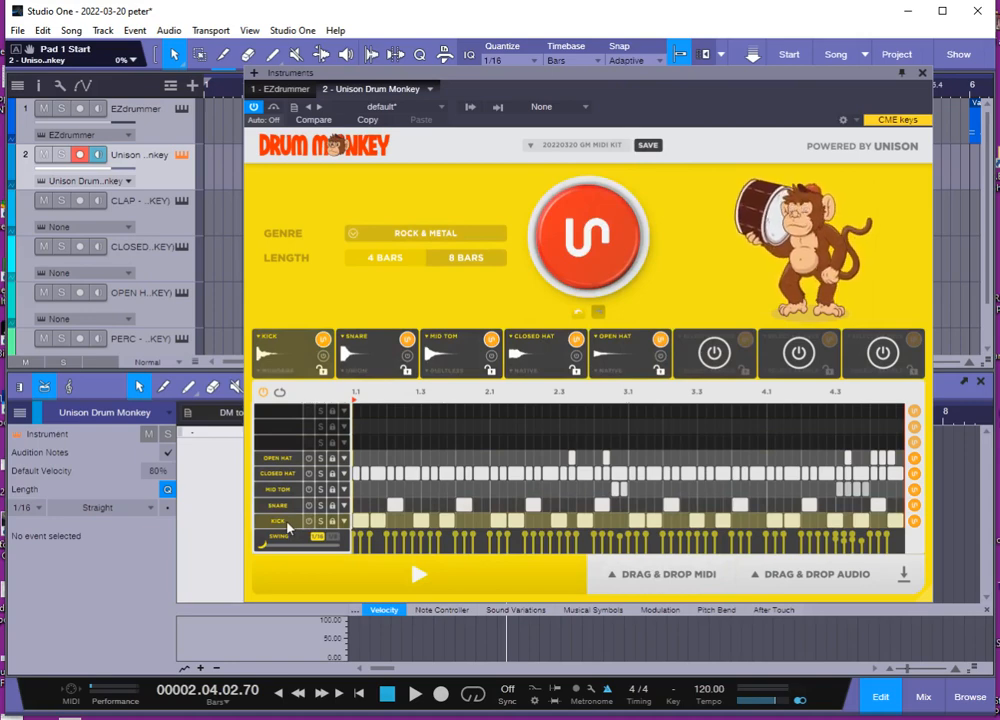
Check the output notes assigned to the snare and kick in the loaded GM kit
{"action": "left_click", "coordinate": [277, 505]}
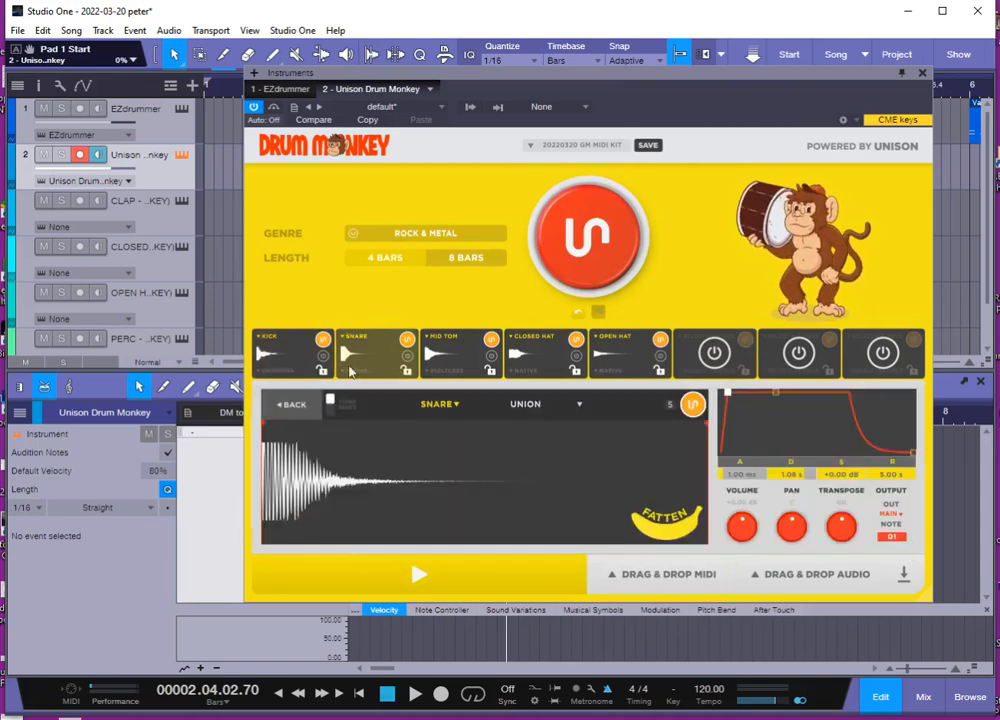
{"action": "left_click", "coordinate": [290, 418]}
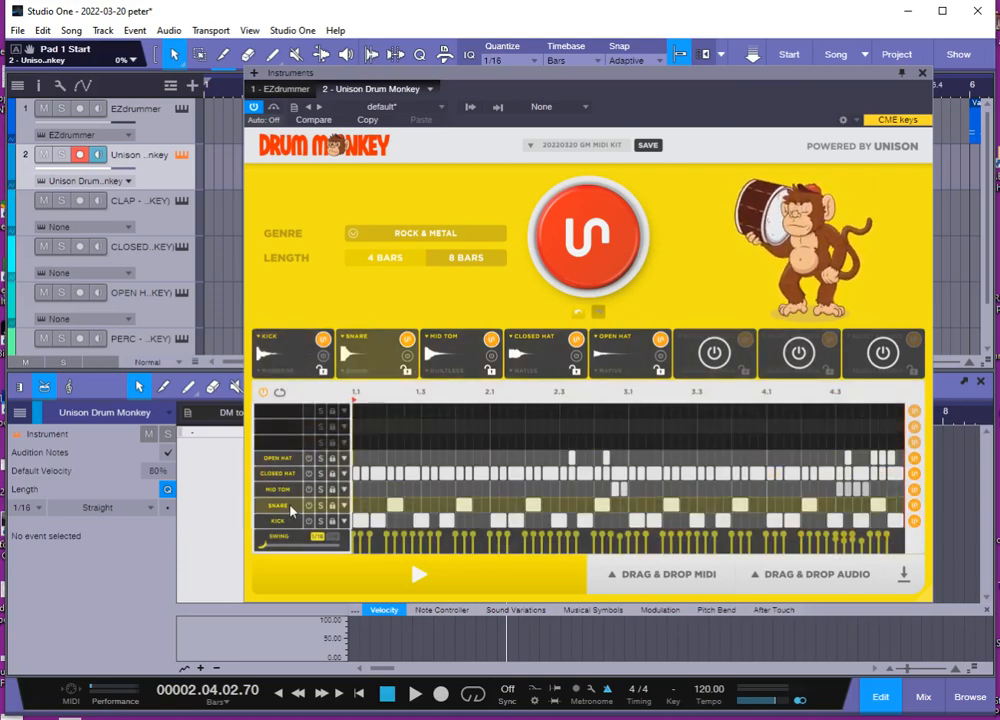
{"action": "left_click", "coordinate": [284, 524]}
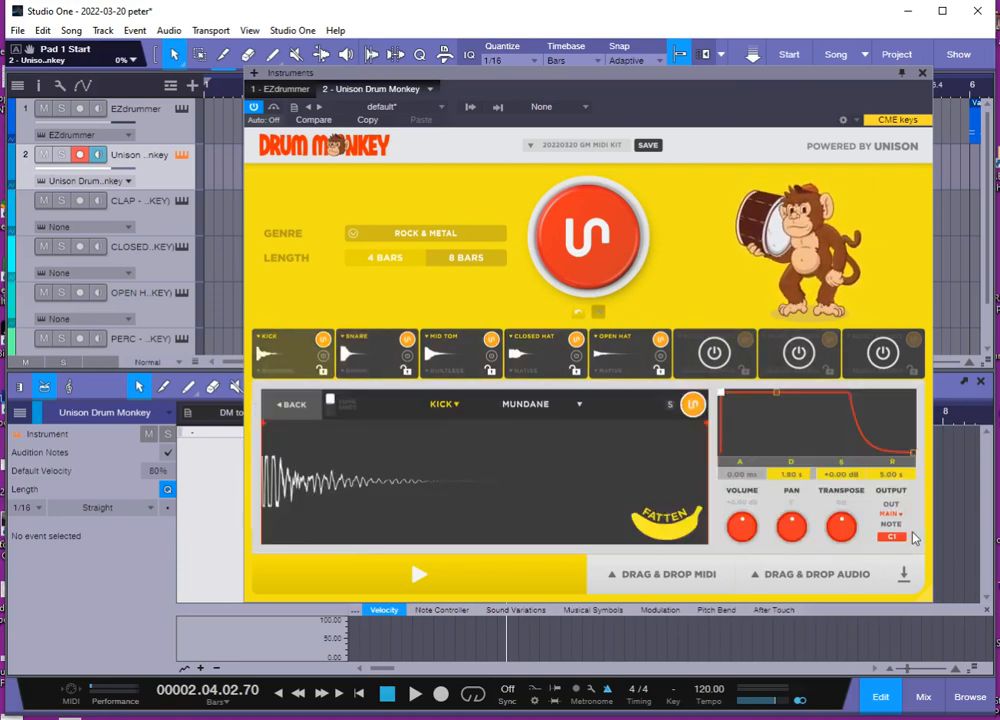
{"action": "left_click", "coordinate": [286, 405]}
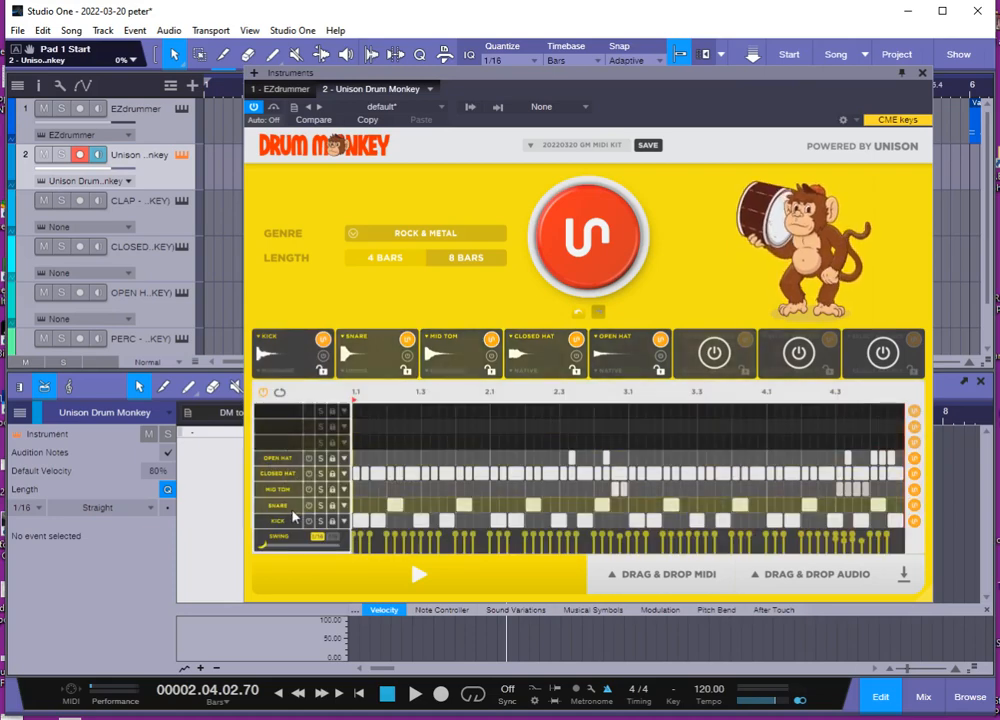
{"action": "left_click", "coordinate": [284, 507]}
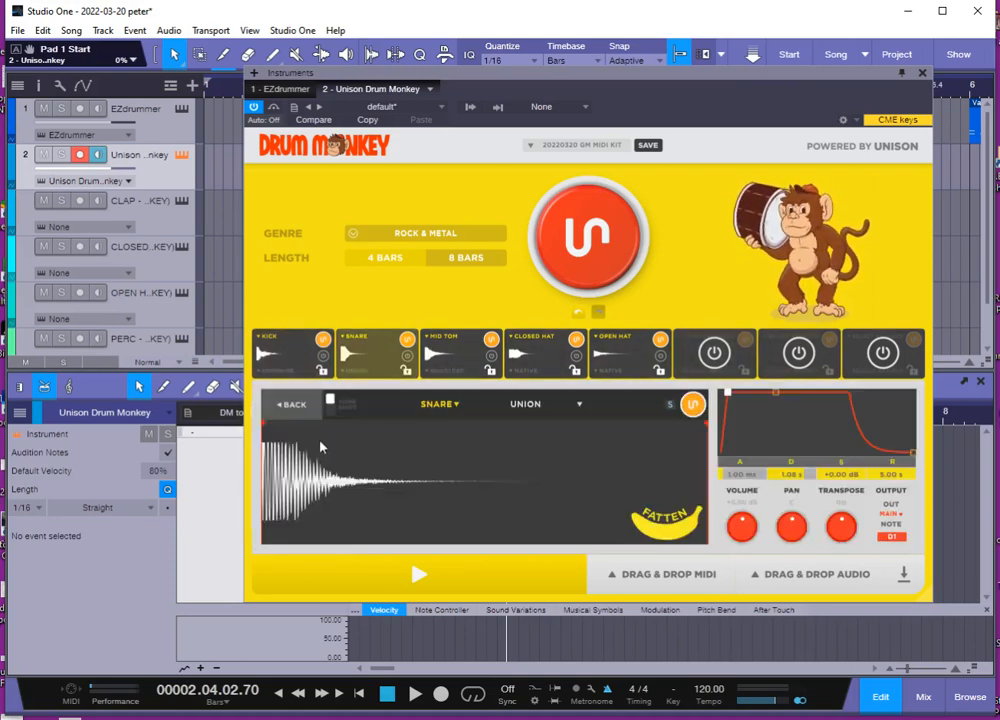
{"action": "left_click", "coordinate": [291, 405]}
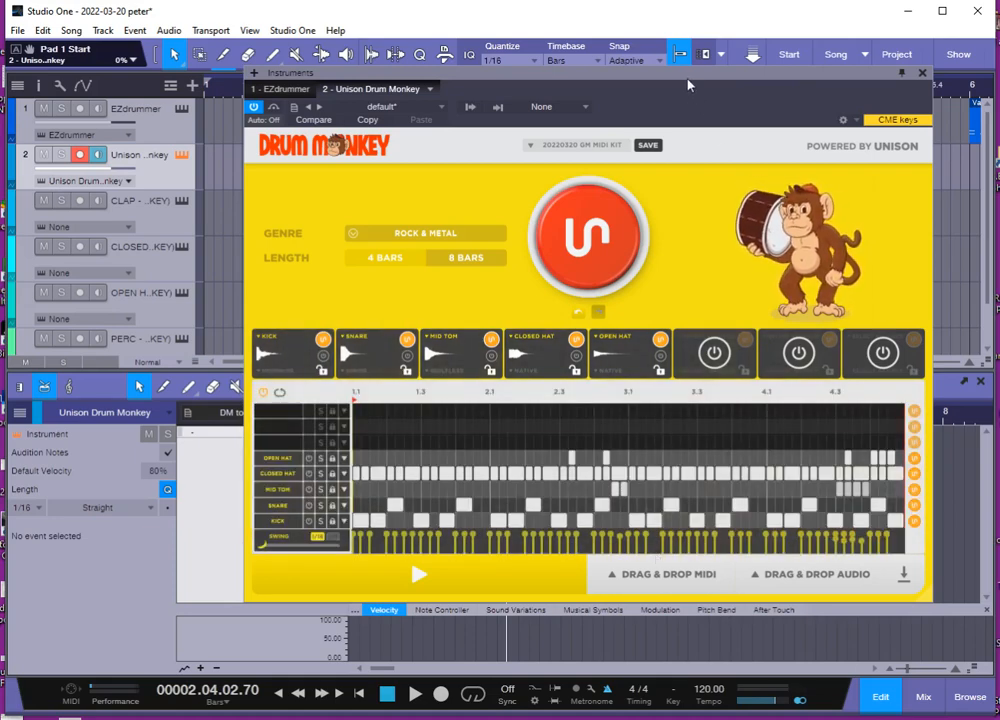
Export the GM kit groove as MIDI stems to bar 1 from the Unison Drum Monkey track down and close the instrument window
{"action": "left_click_drag", "start_coordinate": [687, 77], "coordinate": [936, 92]}
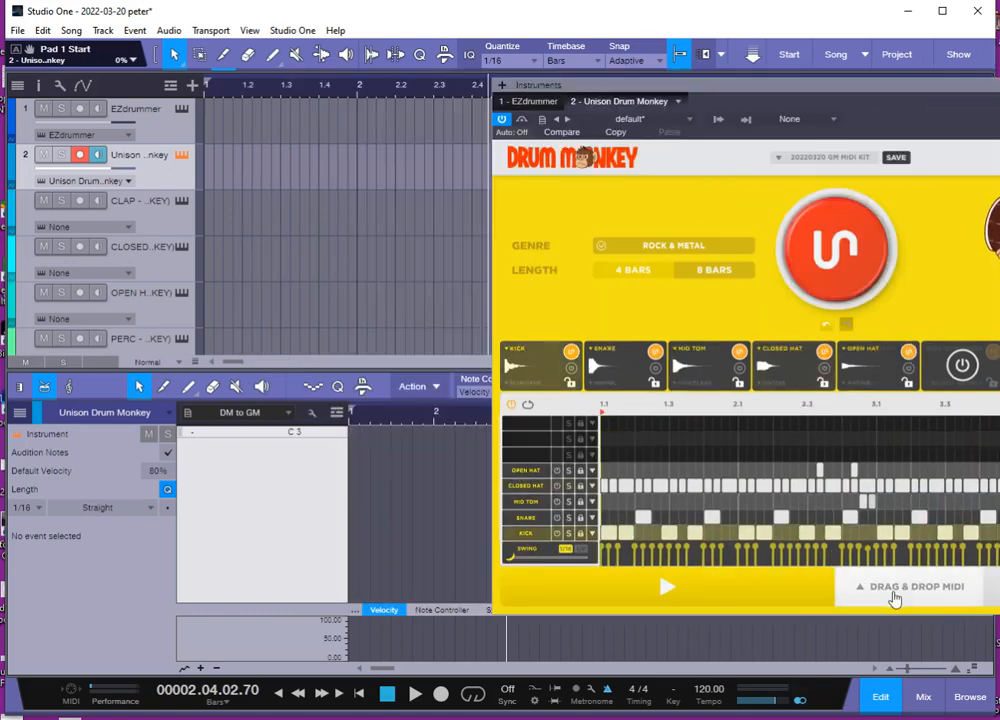
{"action": "mouse_move", "coordinate": [897, 595]}
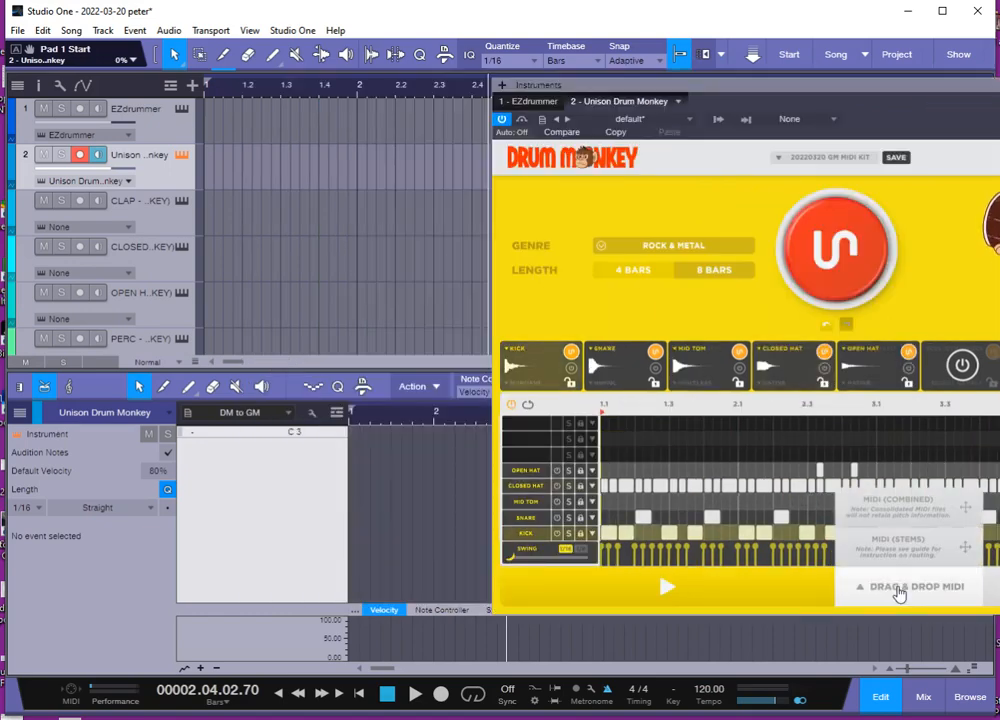
{"action": "left_click_drag", "start_coordinate": [913, 542], "coordinate": [226, 182]}
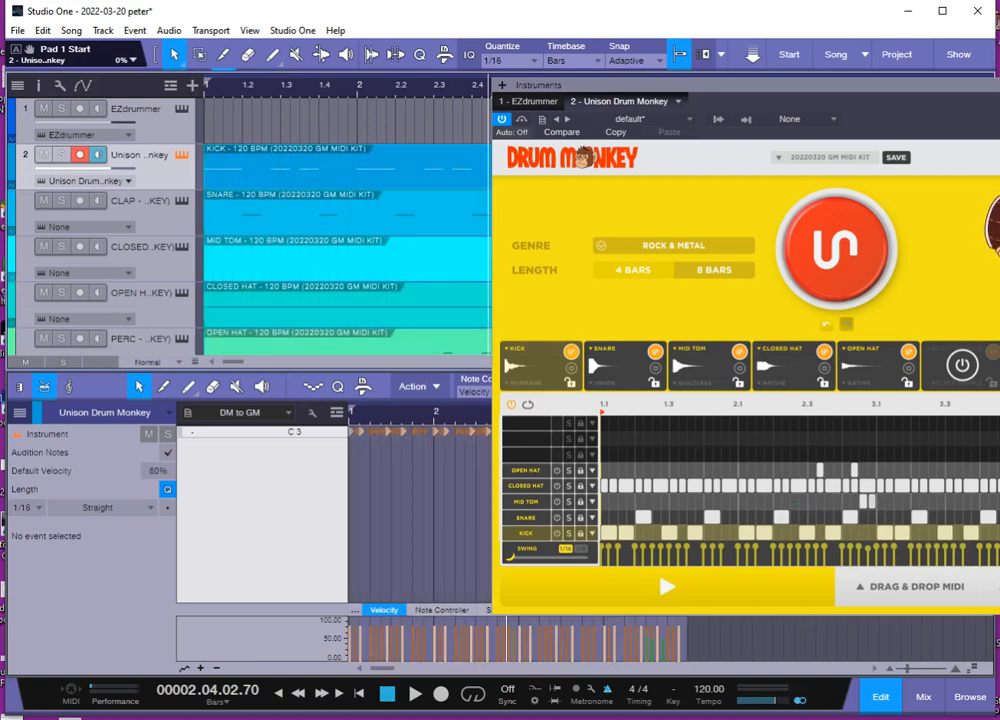
{"action": "left_click", "coordinate": [997, 86]}
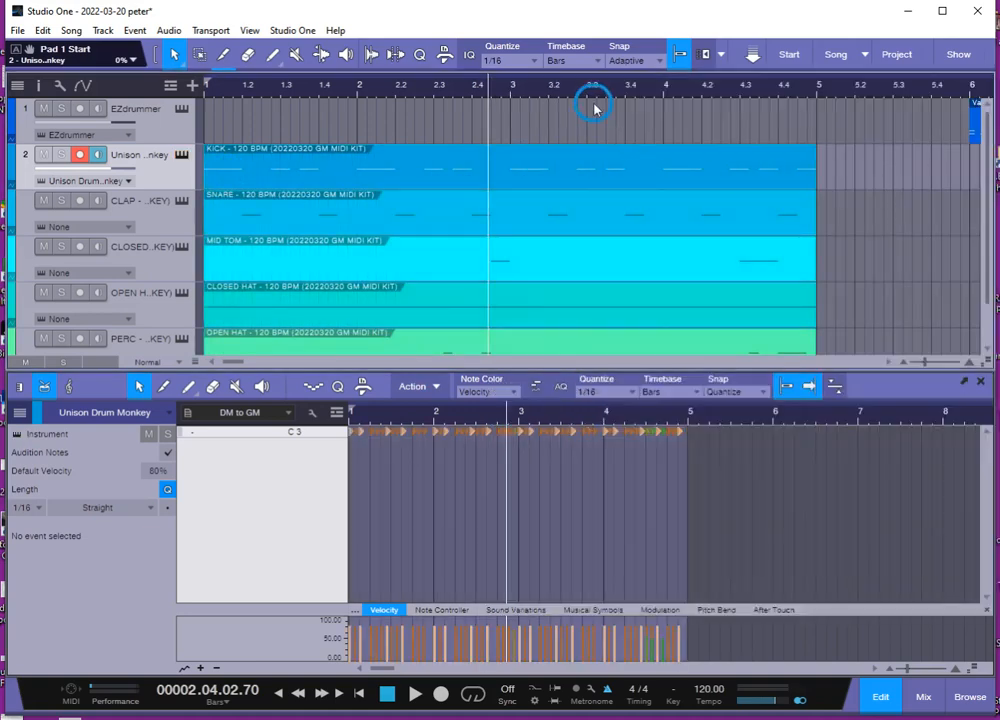
Inspect the note pitches in each of the five GM kit stem clips, from kick through open hat
{"action": "left_click", "coordinate": [380, 165]}
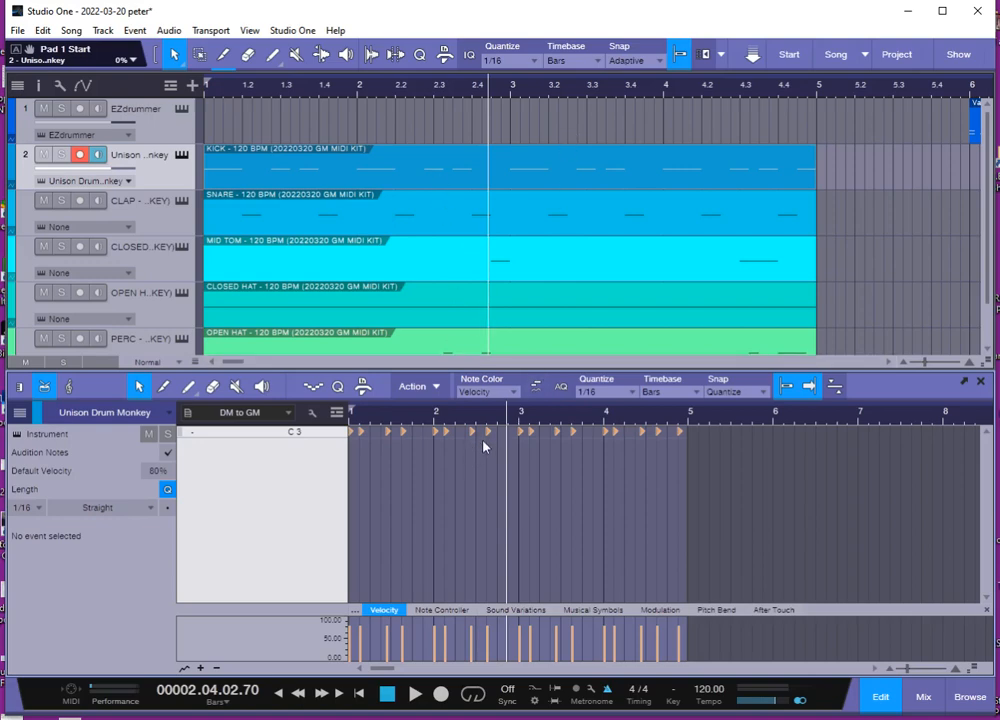
{"action": "left_click", "coordinate": [411, 217]}
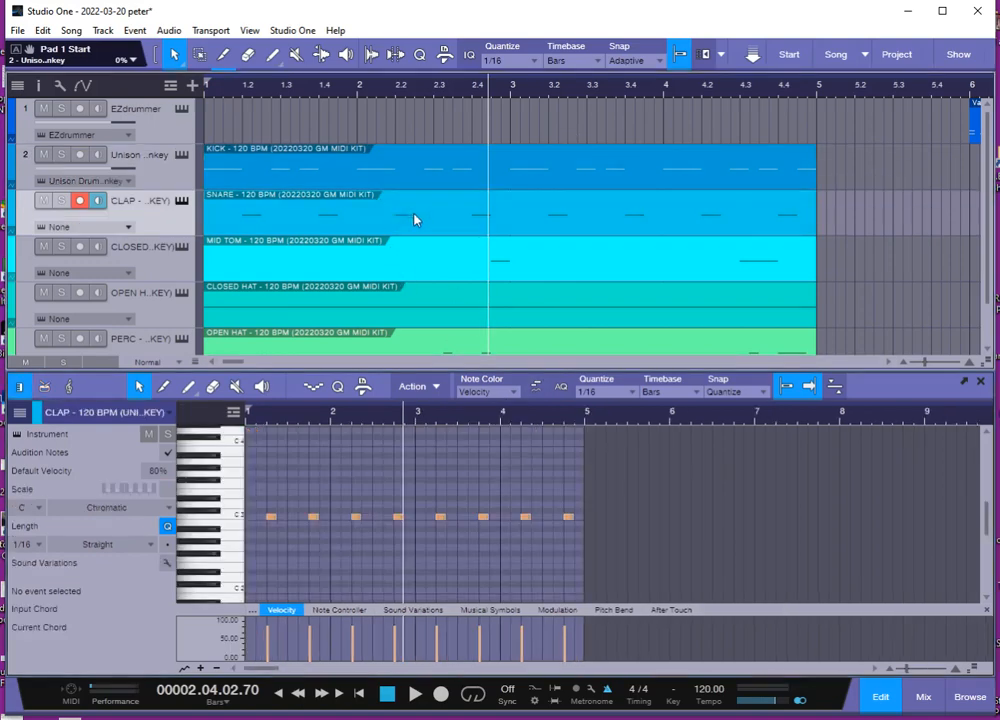
{"action": "left_click", "coordinate": [424, 265]}
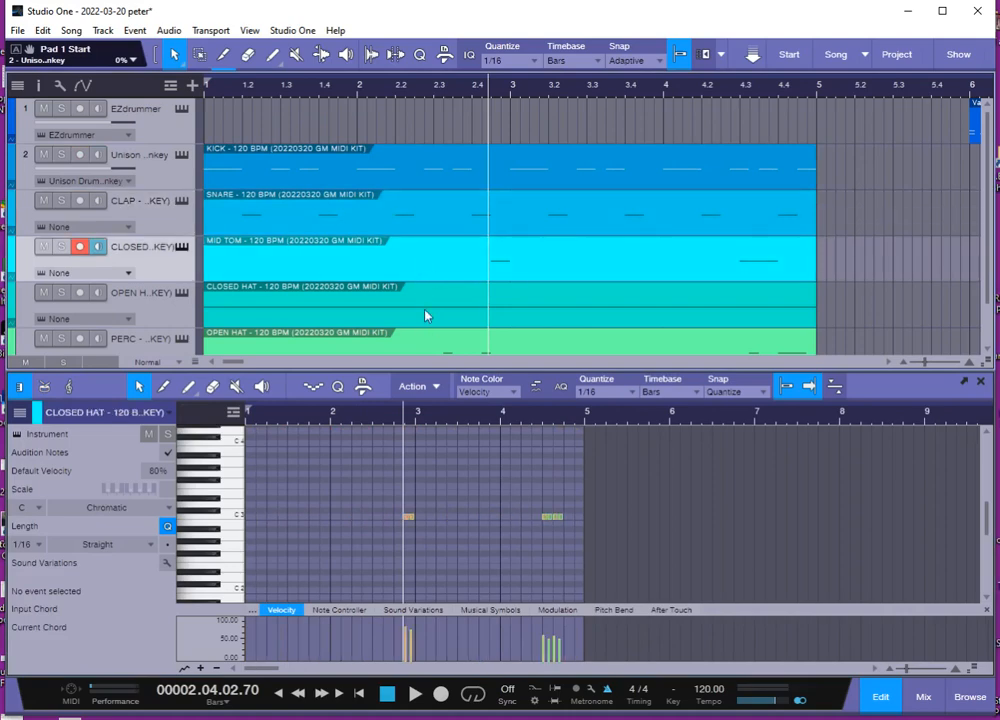
{"action": "left_click", "coordinate": [437, 351]}
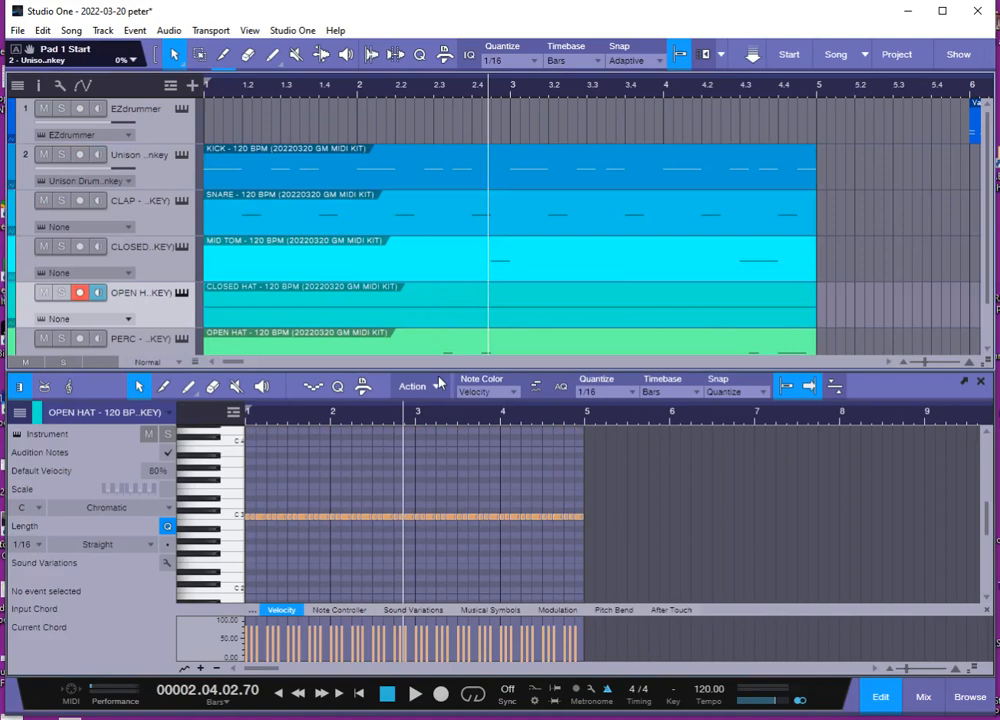
{"action": "left_click", "coordinate": [437, 351]}
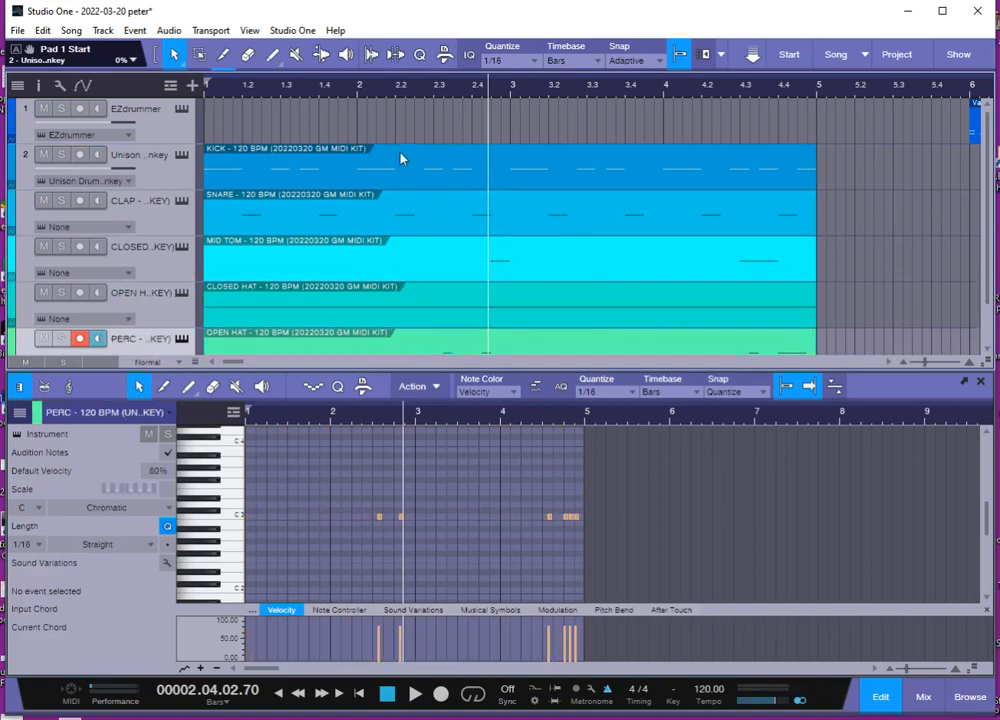
Remove all five GM kit stem clips from the arrangement
{"action": "left_click_drag", "start_coordinate": [397, 125], "coordinate": [614, 430]}
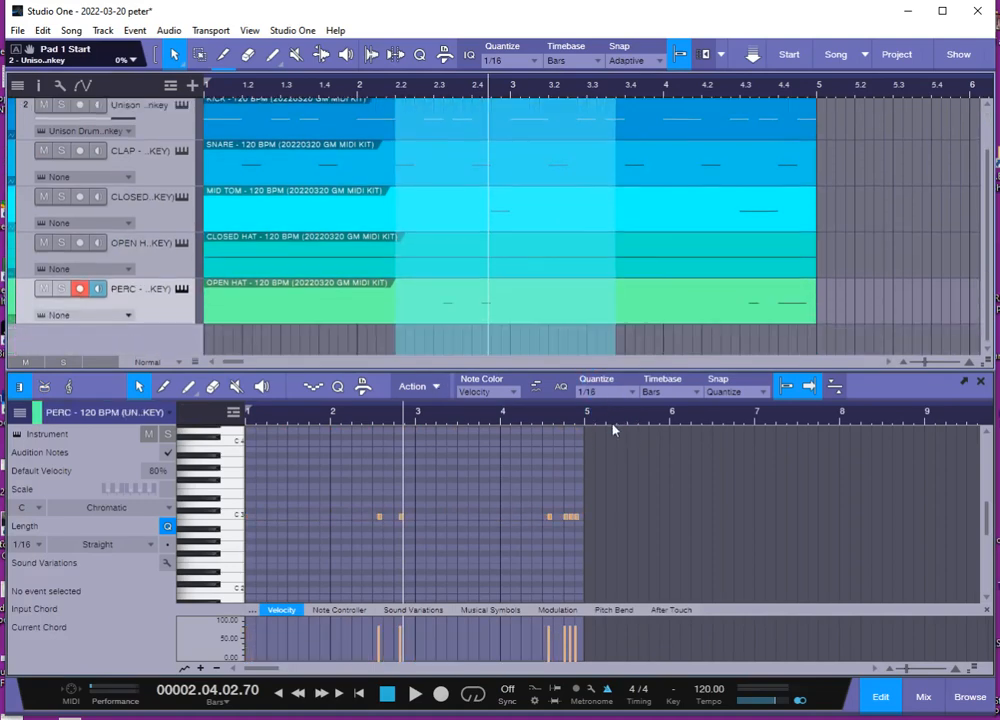
{"action": "left_click", "coordinate": [607, 349]}
{"action": "key", "text": "ctrl+z"}
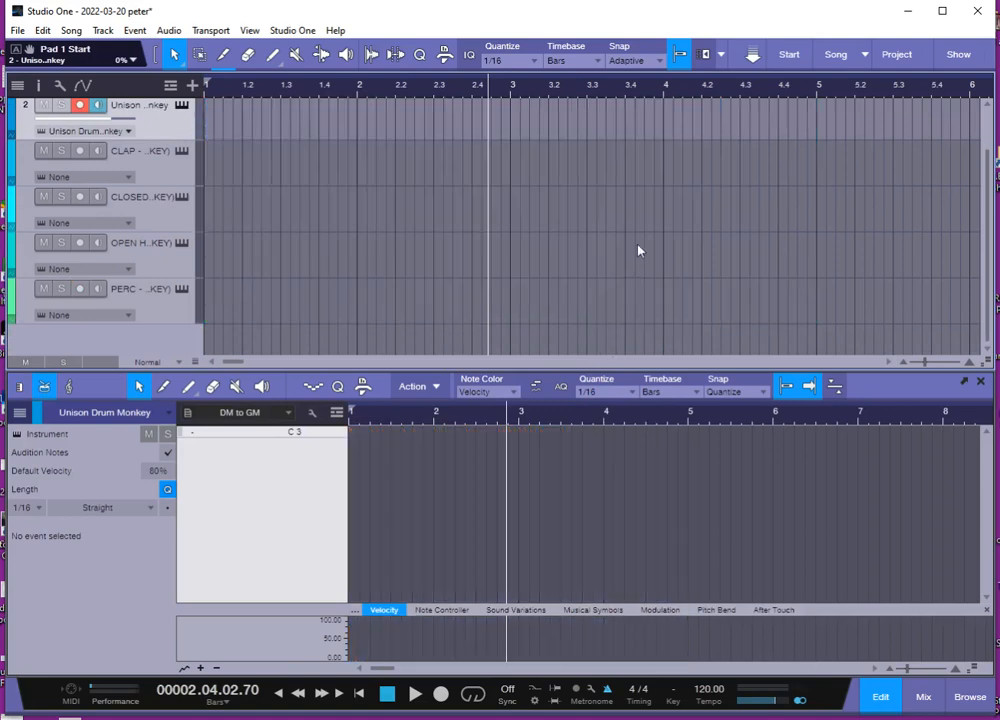
Export the GM kit groove as combined MIDI to bar 1 of the Unison Drum Monkey track and close the instrument window
{"action": "scroll", "coordinate": [552, 248], "scroll_direction": "up", "scroll_amount": 1}
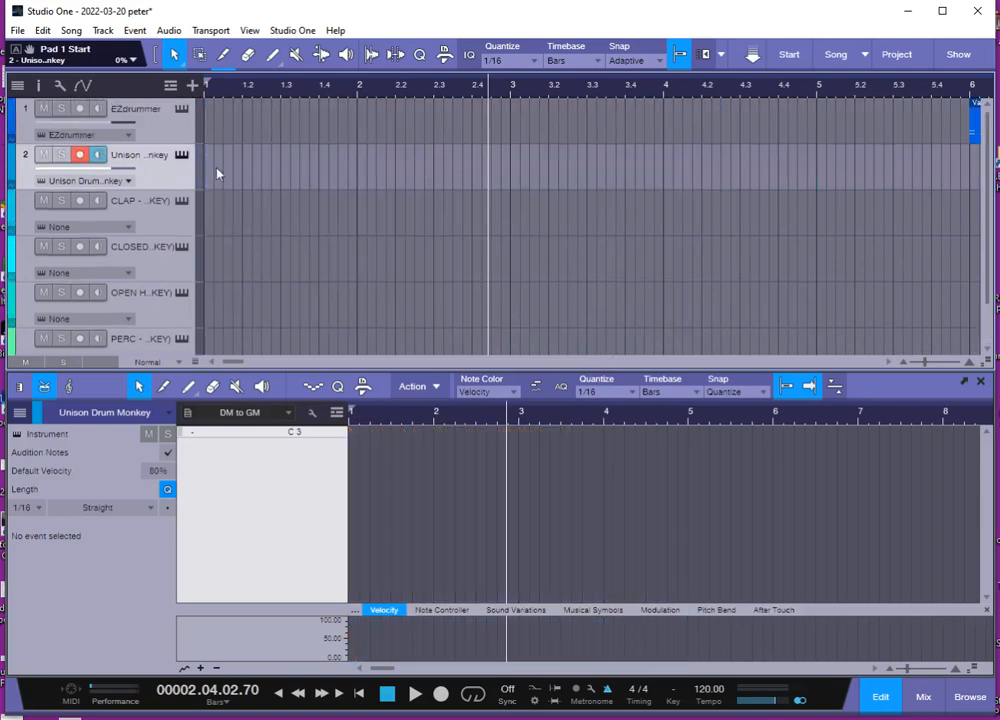
{"action": "left_click", "coordinate": [181, 155]}
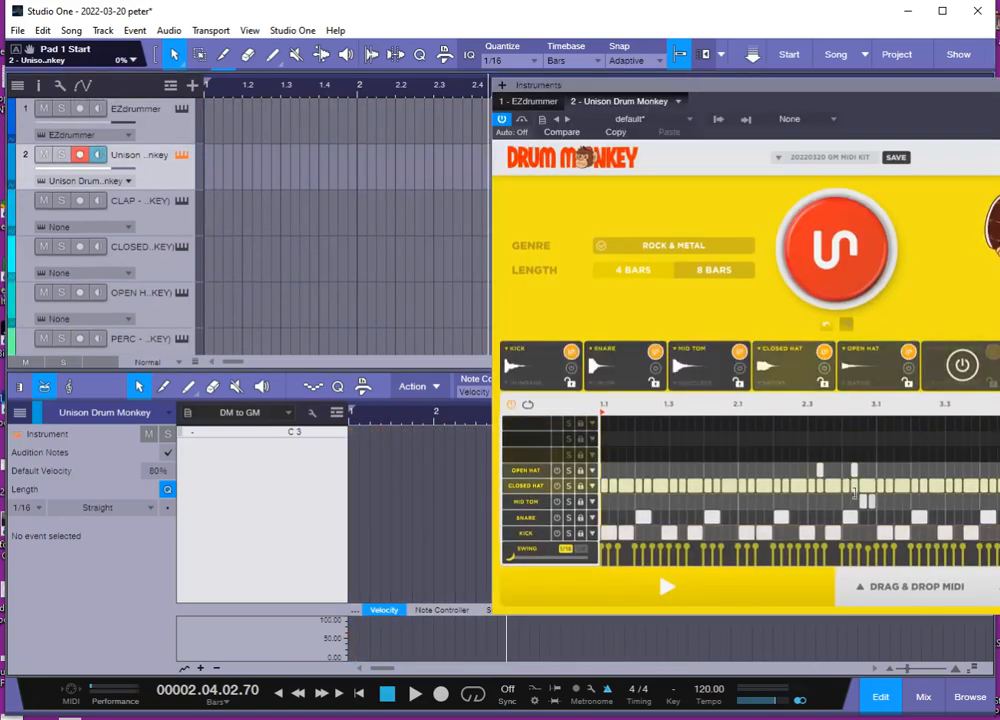
{"action": "left_click_drag", "start_coordinate": [900, 85], "coordinate": [660, 106]}
{"action": "mouse_move", "coordinate": [686, 607]}
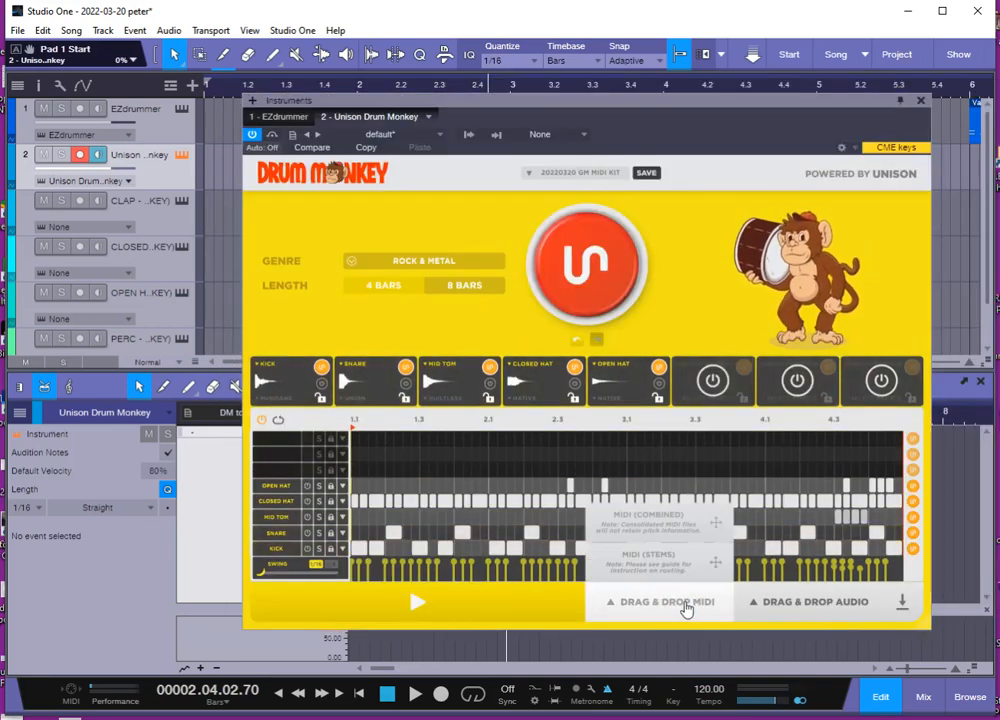
{"action": "left_click_drag", "start_coordinate": [662, 522], "coordinate": [226, 194]}
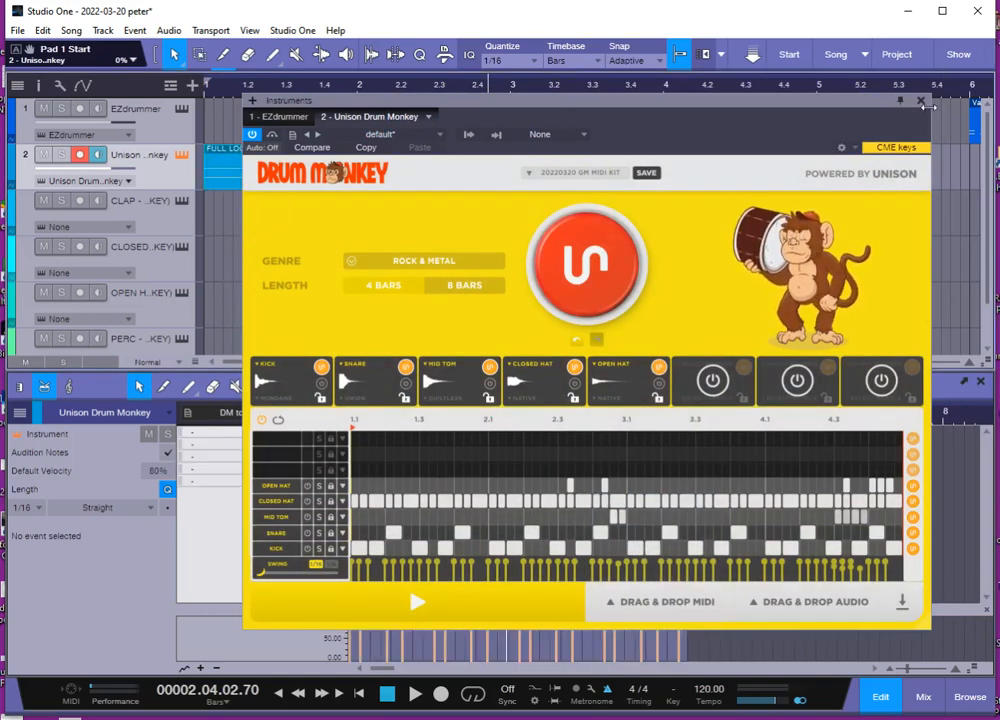
{"action": "left_click", "coordinate": [921, 101]}
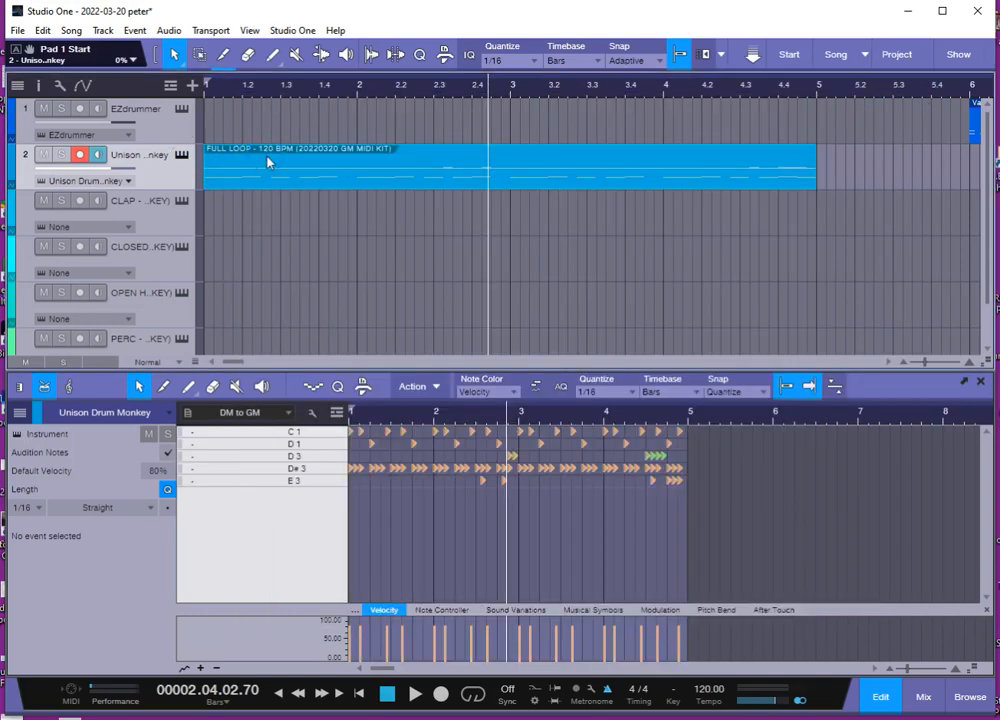
Check the C 1 and D 1 note rows of the combined GM kit clip in the drum editor
{"action": "left_click", "coordinate": [331, 446]}
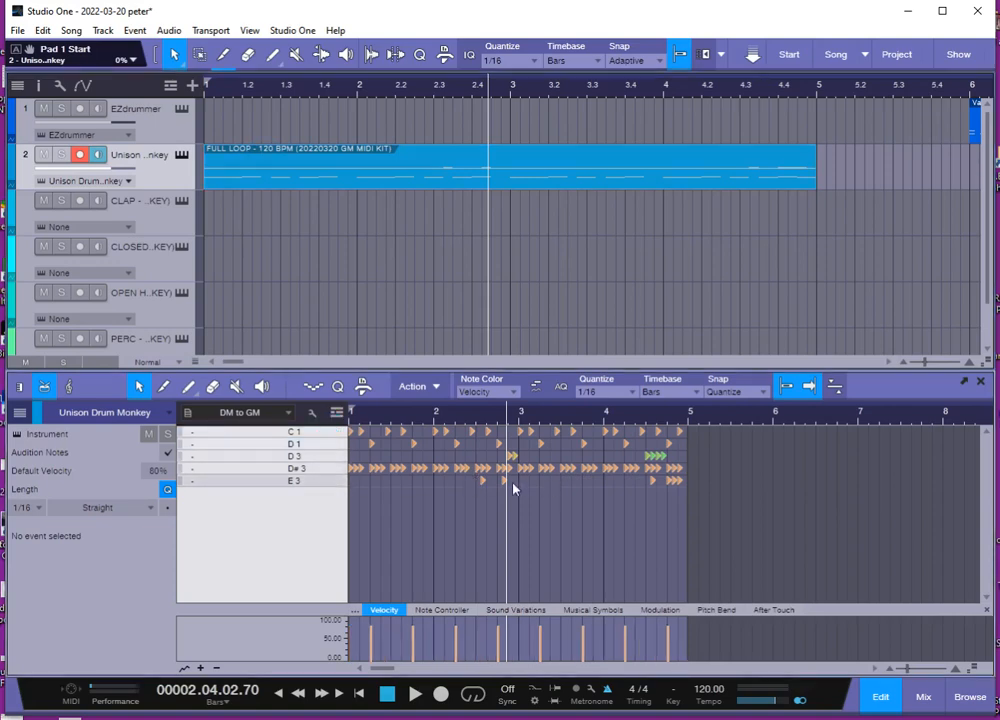
{"action": "left_click", "coordinate": [335, 433]}
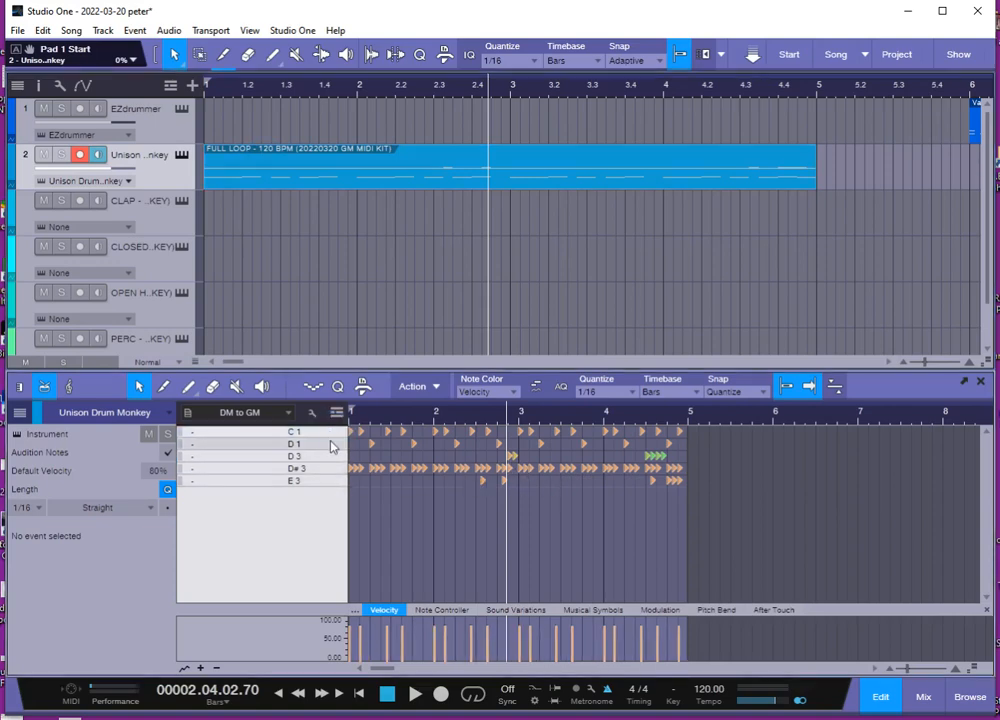
{"action": "left_click", "coordinate": [331, 447]}
{"action": "left_click", "coordinate": [333, 434]}
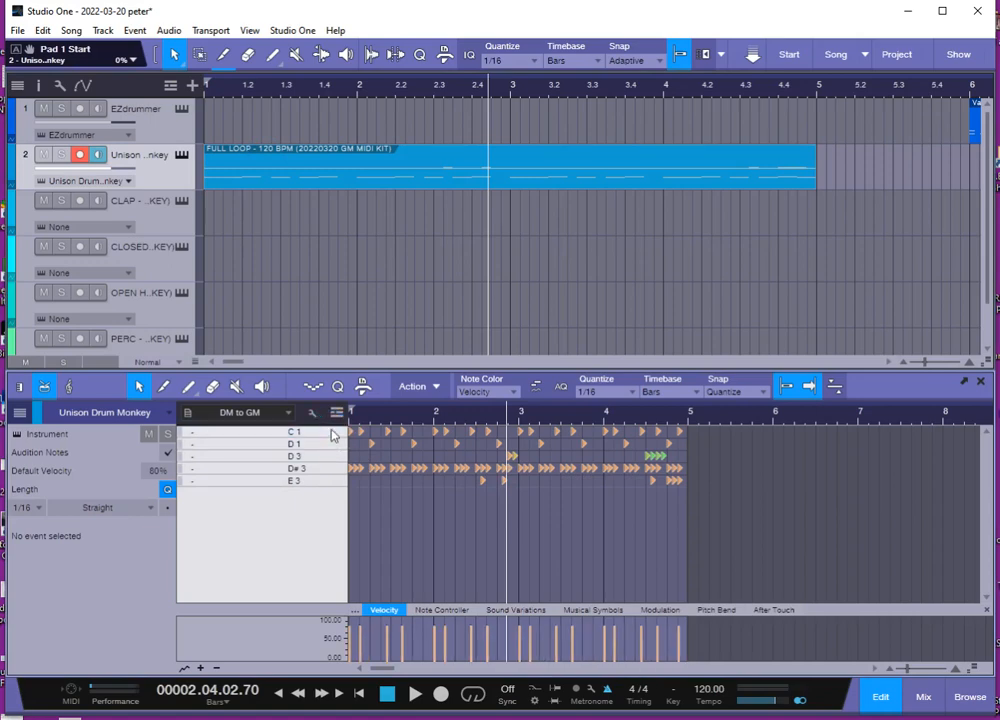
Reopen Drum Monkey and select the saved 20220320 GM MIDI KIT groove
{"action": "left_click", "coordinate": [184, 155]}
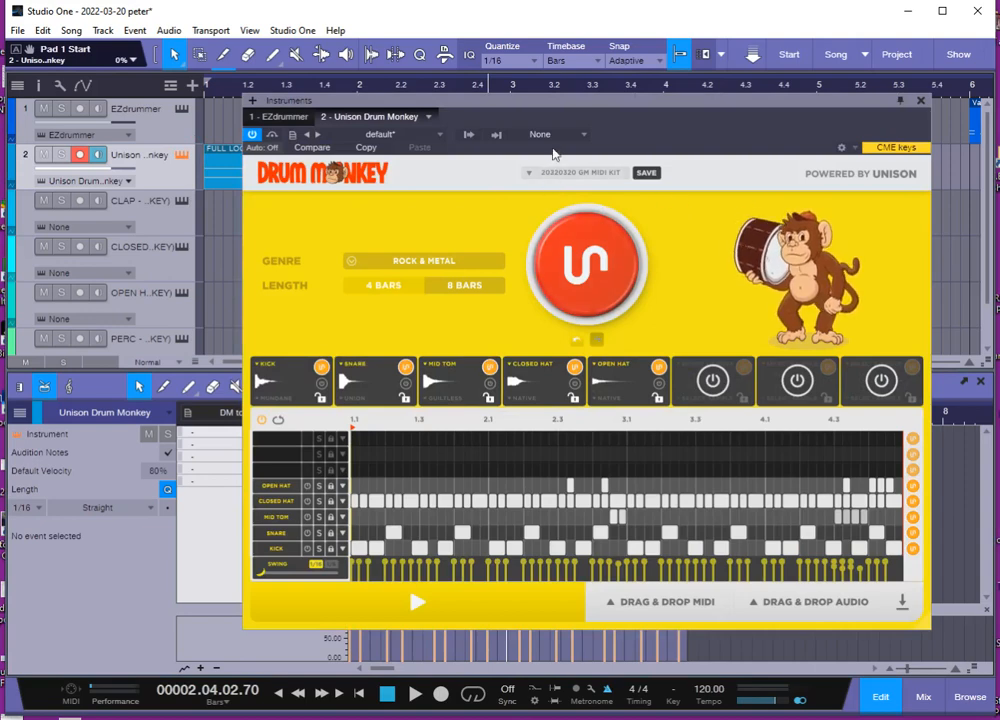
{"action": "left_click", "coordinate": [607, 172]}
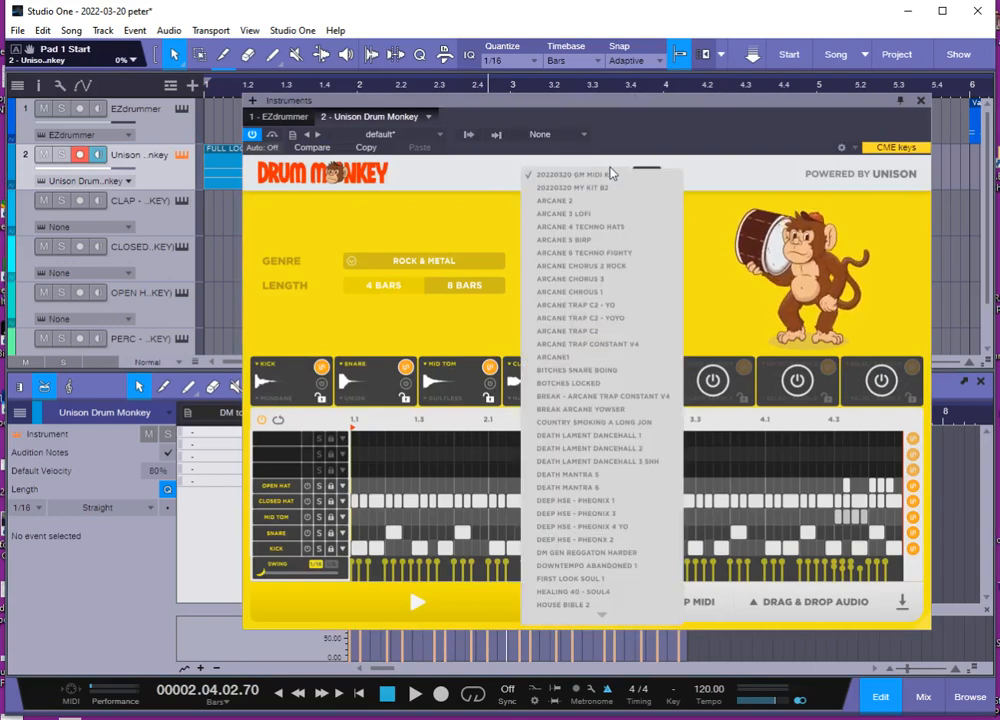
{"action": "left_click", "coordinate": [617, 175]}
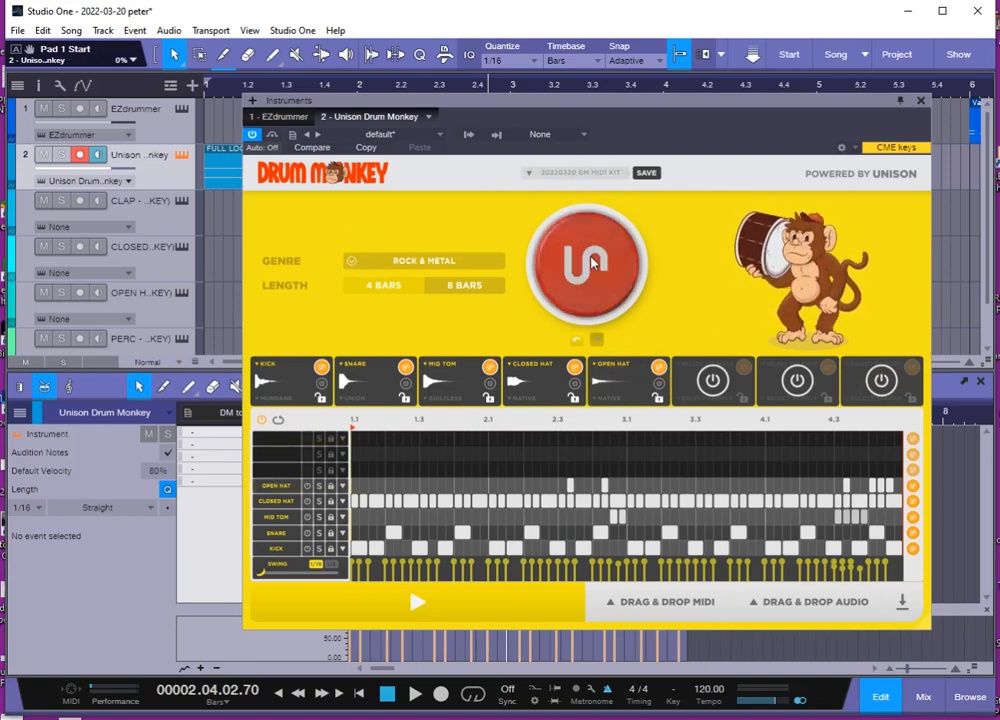
Generate a new groove in Drum Monkey and set the genre to Trap
{"action": "left_click", "coordinate": [427, 264]}
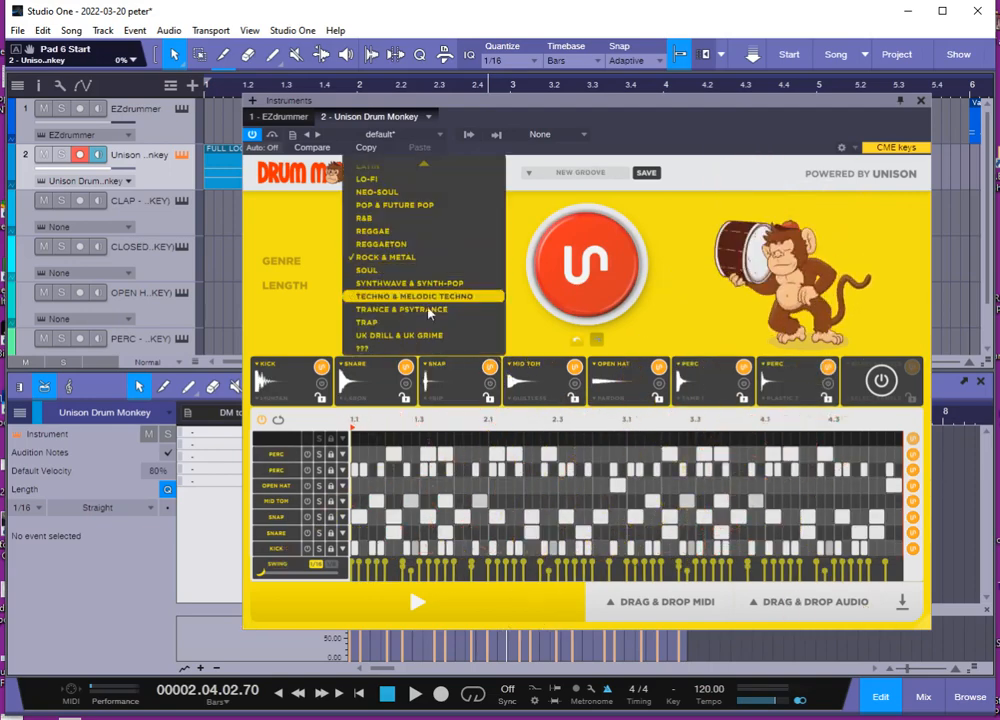
{"action": "left_click", "coordinate": [425, 325]}
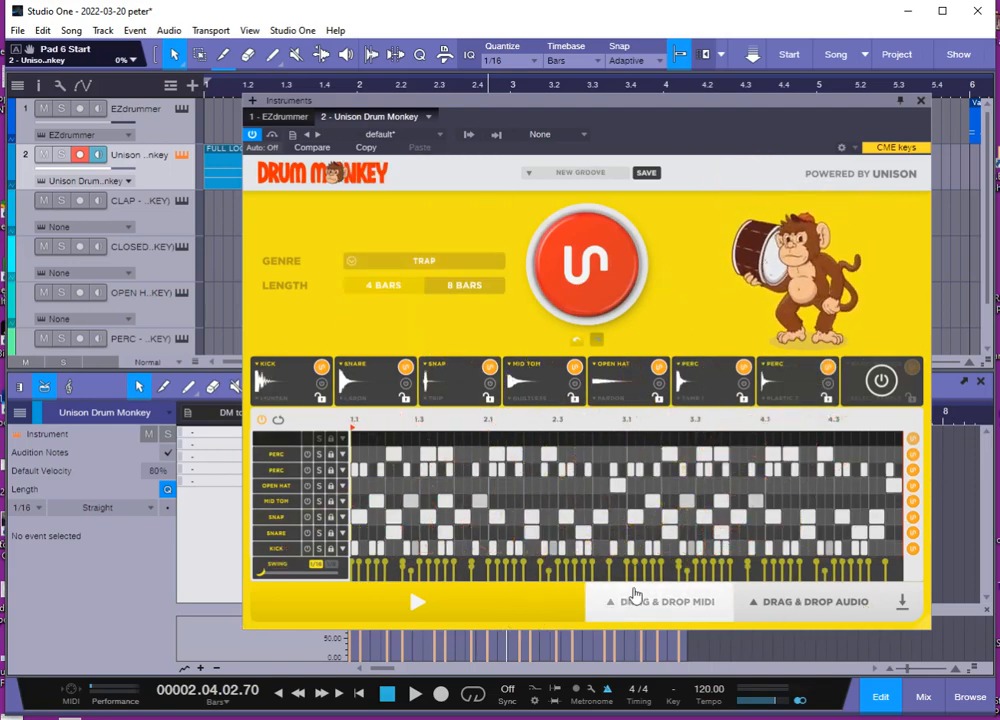
{"action": "mouse_move", "coordinate": [644, 605]}
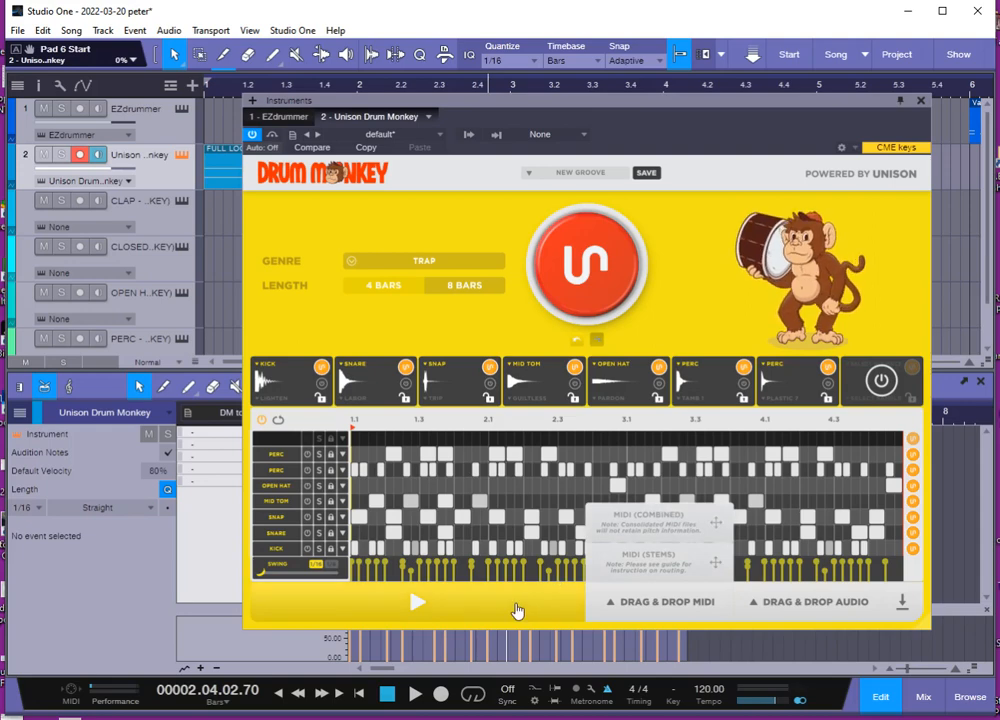
{"action": "left_click", "coordinate": [373, 312]}
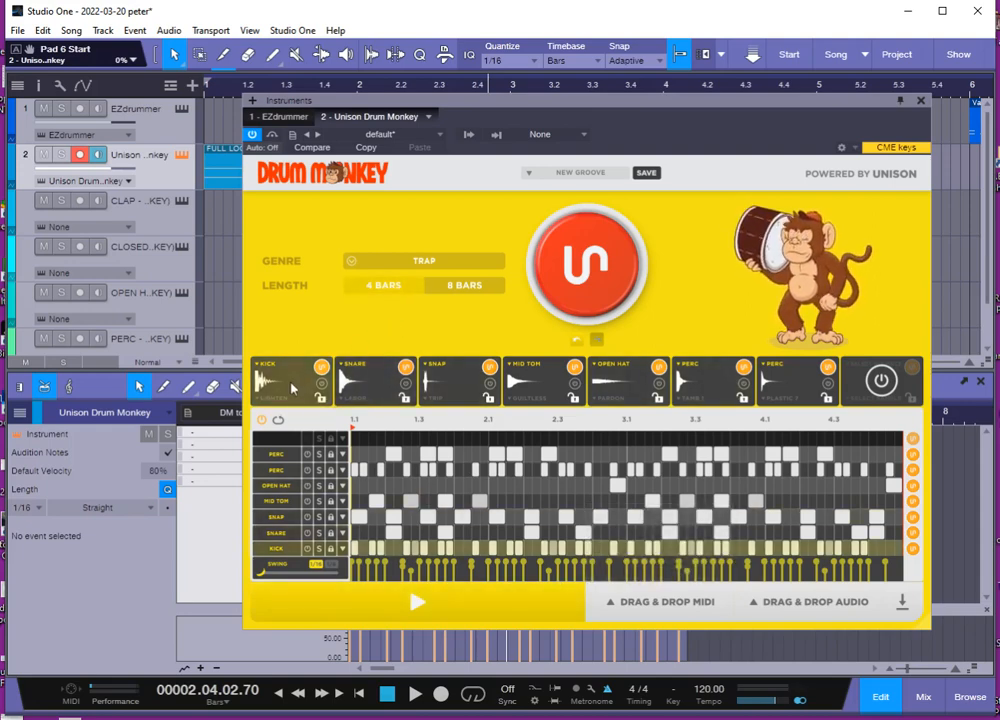
Check the output notes assigned to the kick and snare in the newly generated groove
{"action": "left_click", "coordinate": [276, 549]}
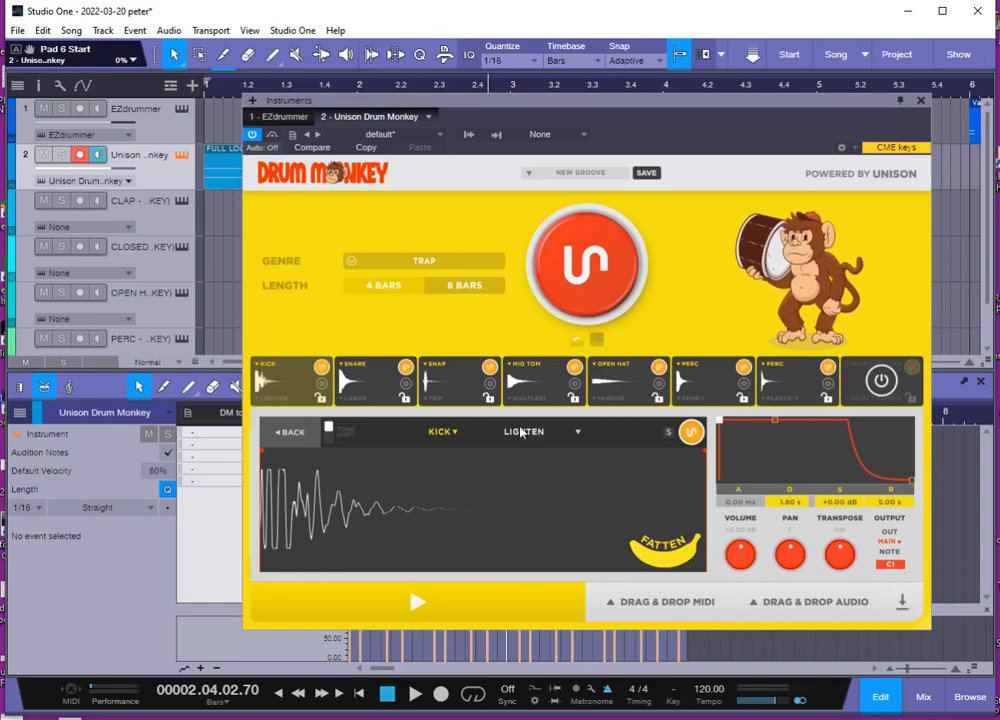
{"action": "left_click", "coordinate": [287, 433]}
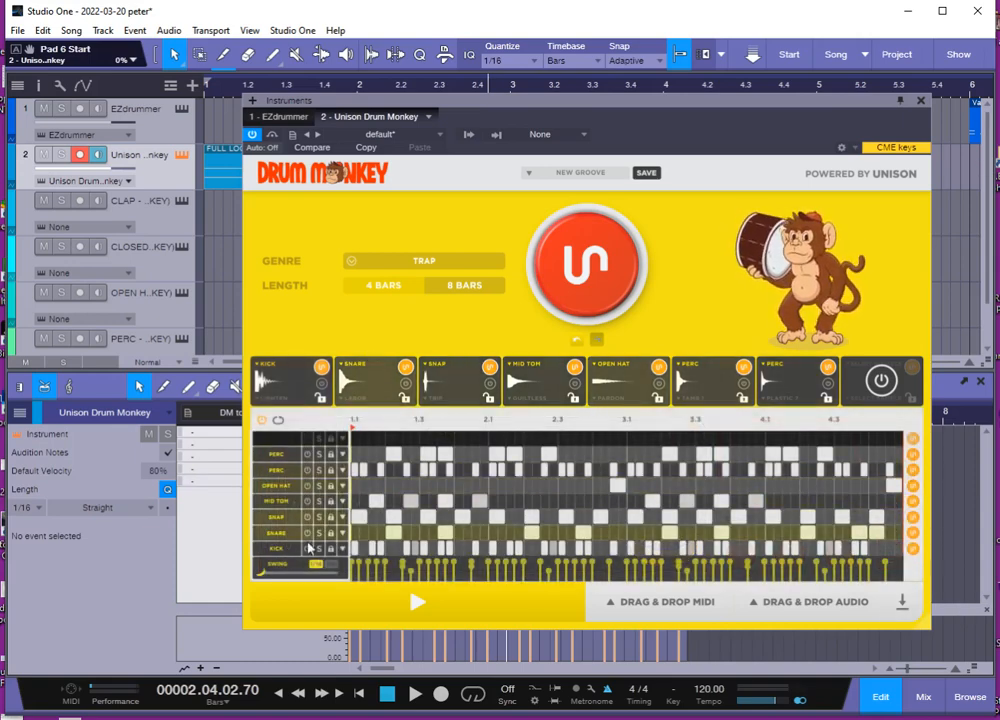
{"action": "left_click", "coordinate": [276, 533]}
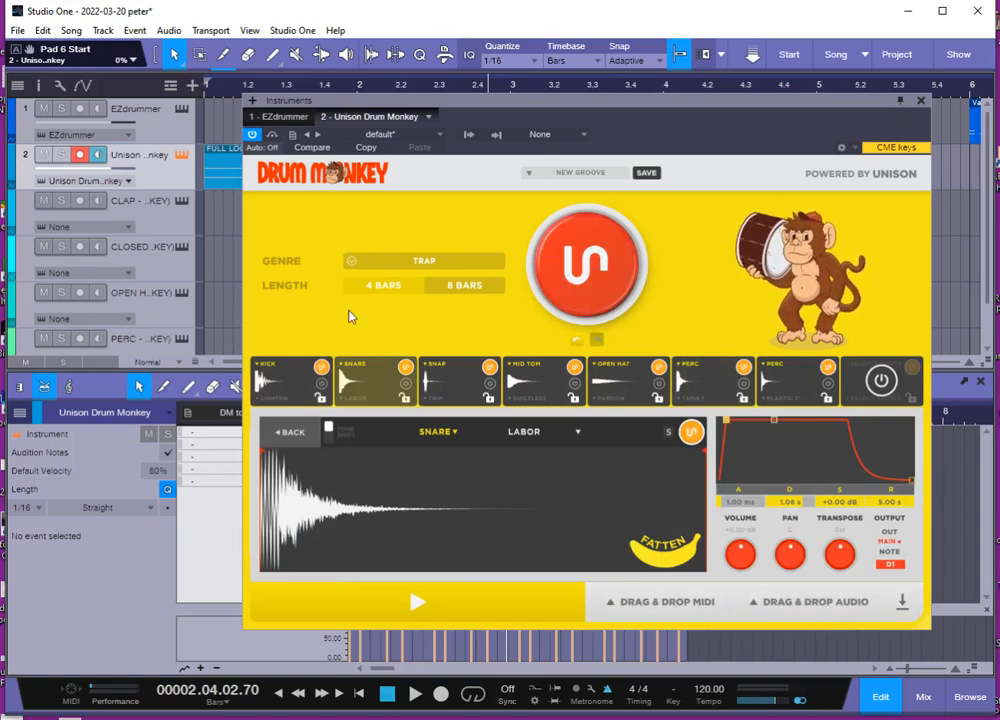
{"action": "left_click", "coordinate": [293, 432]}
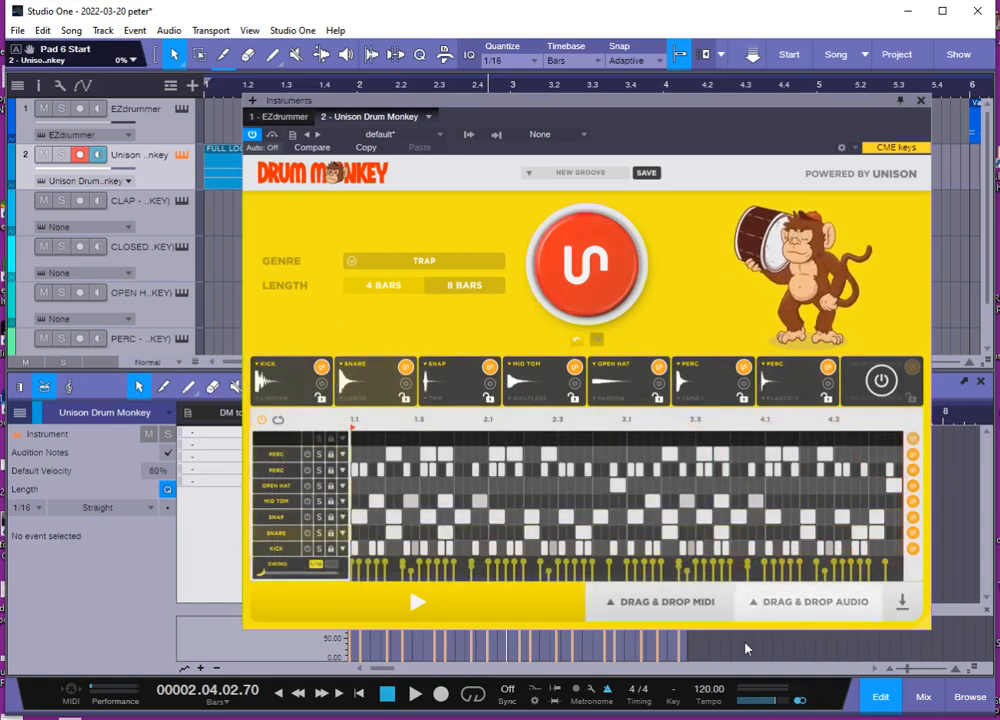